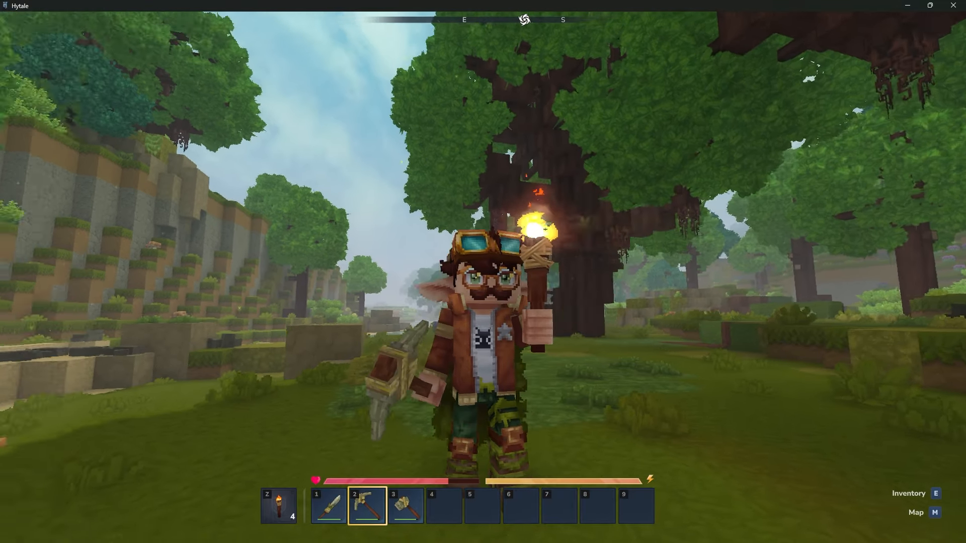
pyautogui.press('w')
pyautogui.press('s')
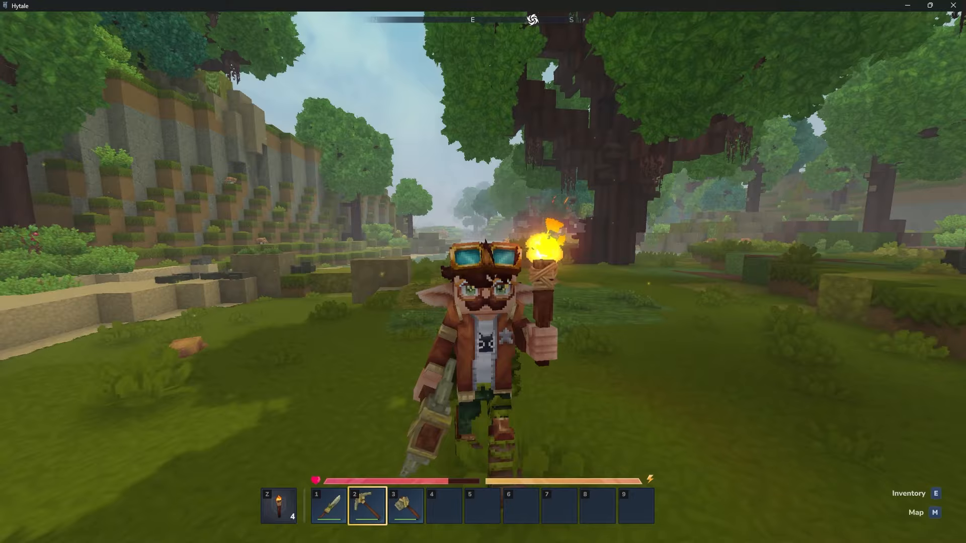
pyautogui.press('w')
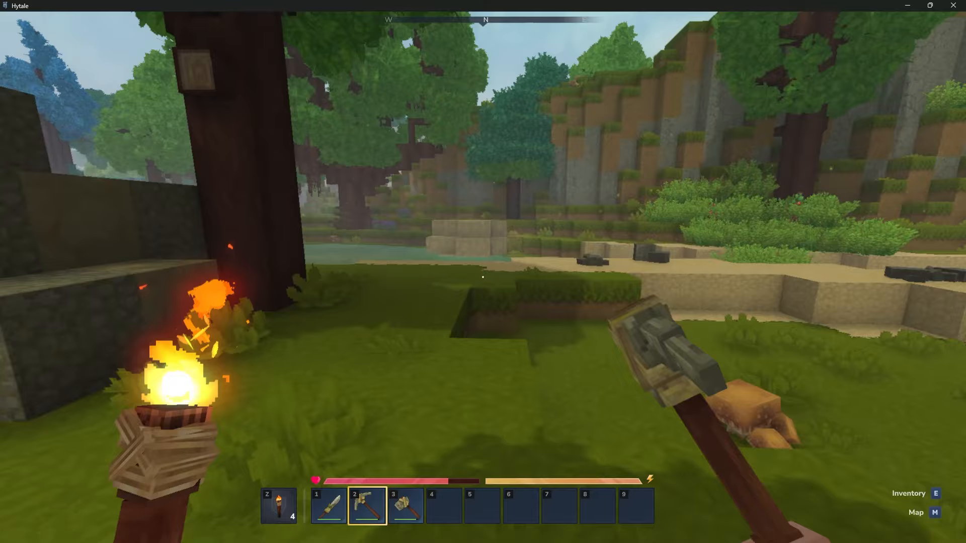
pyautogui.press('w')
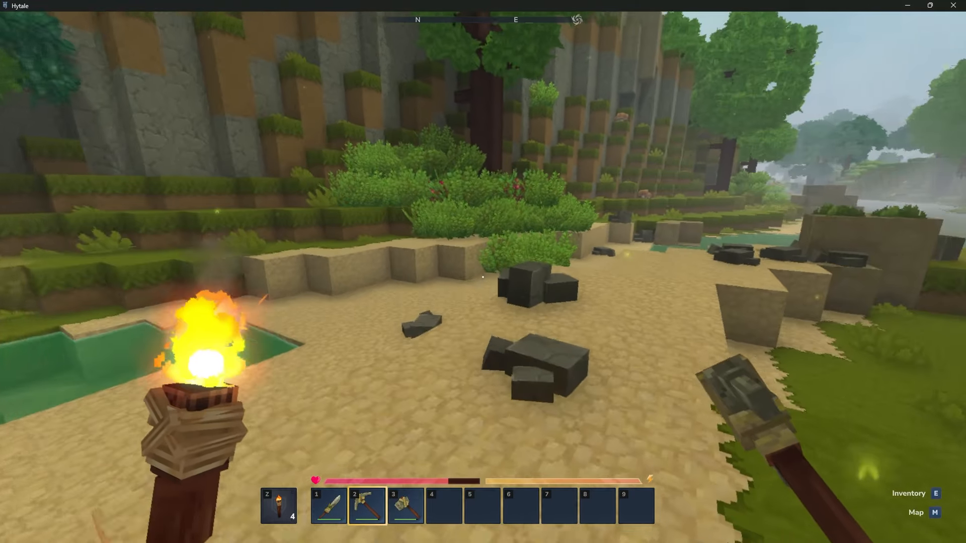
pyautogui.press('w')
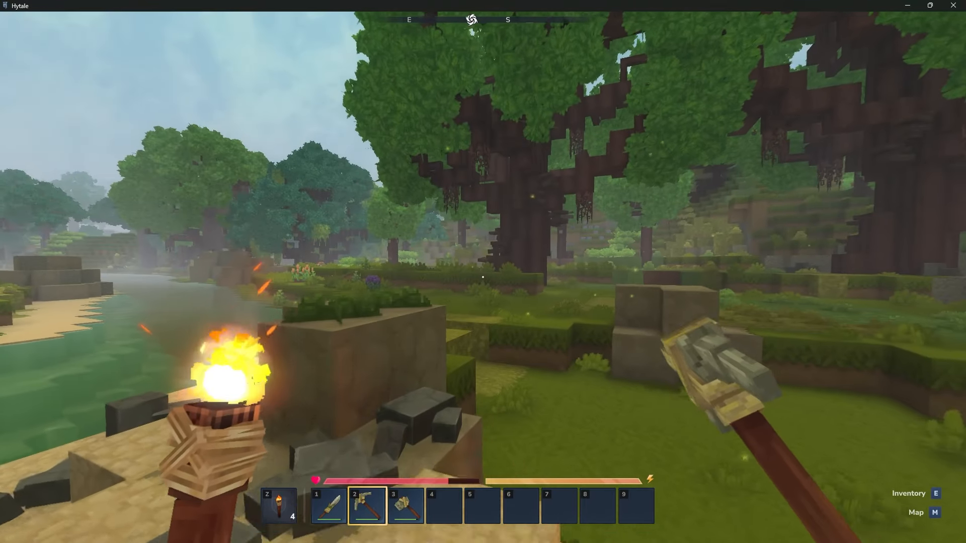
pyautogui.press('w')
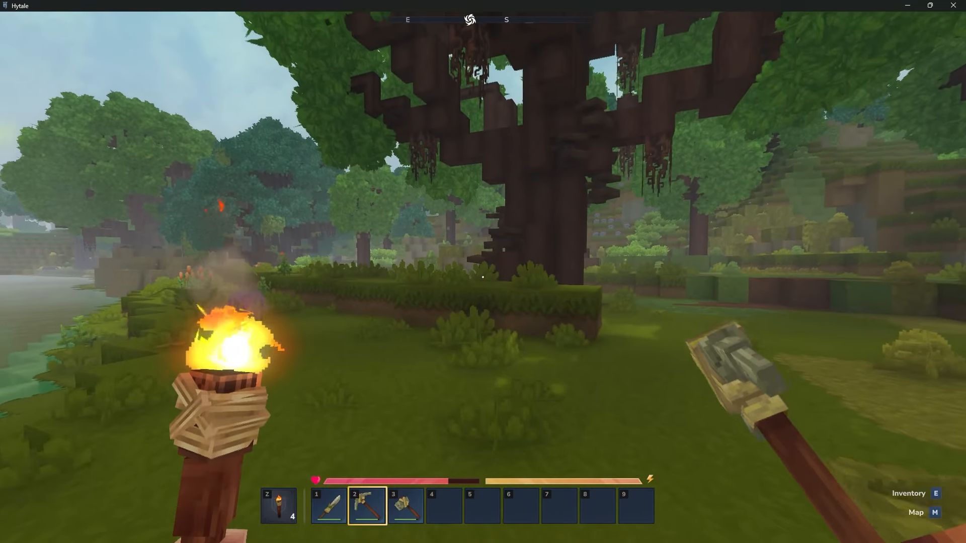
pyautogui.press('w')
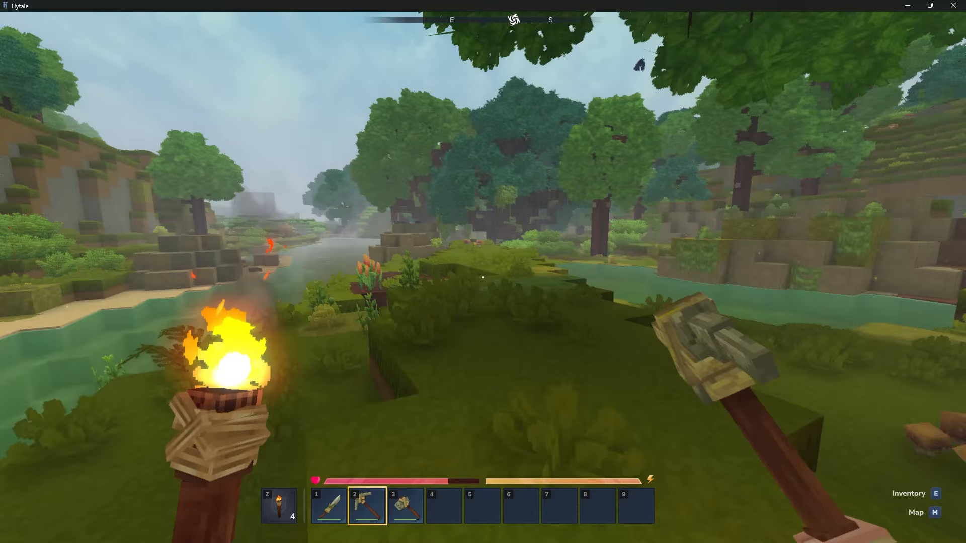
pyautogui.press('w')
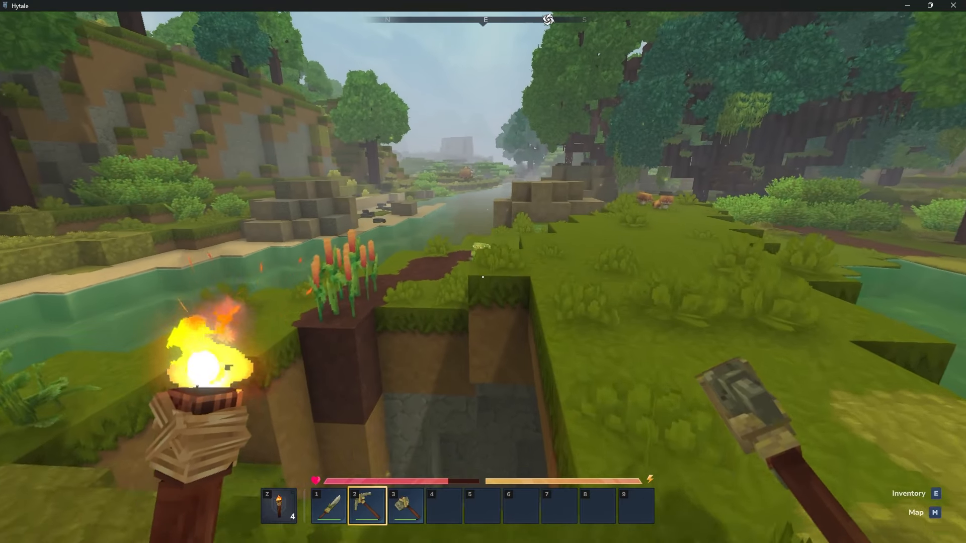
pyautogui.press('w')
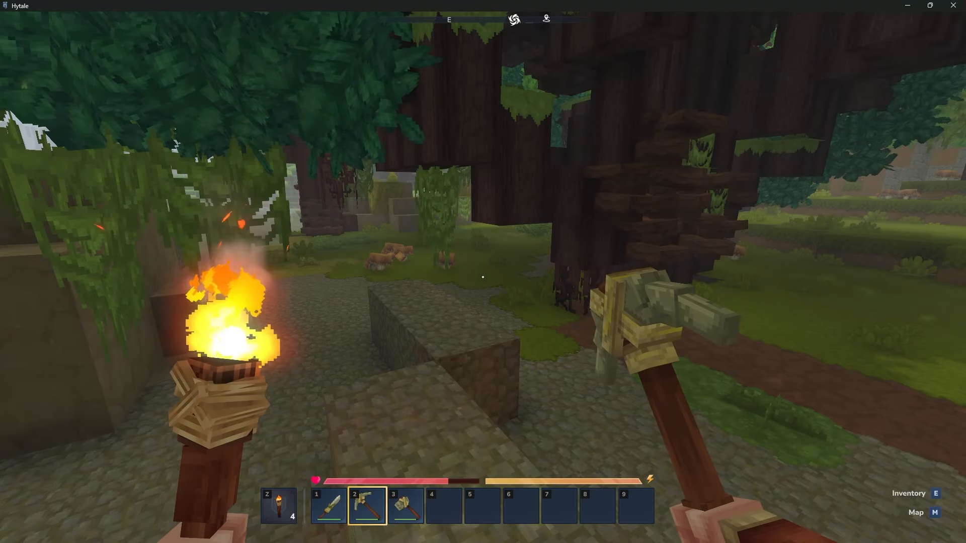
pyautogui.press('w')
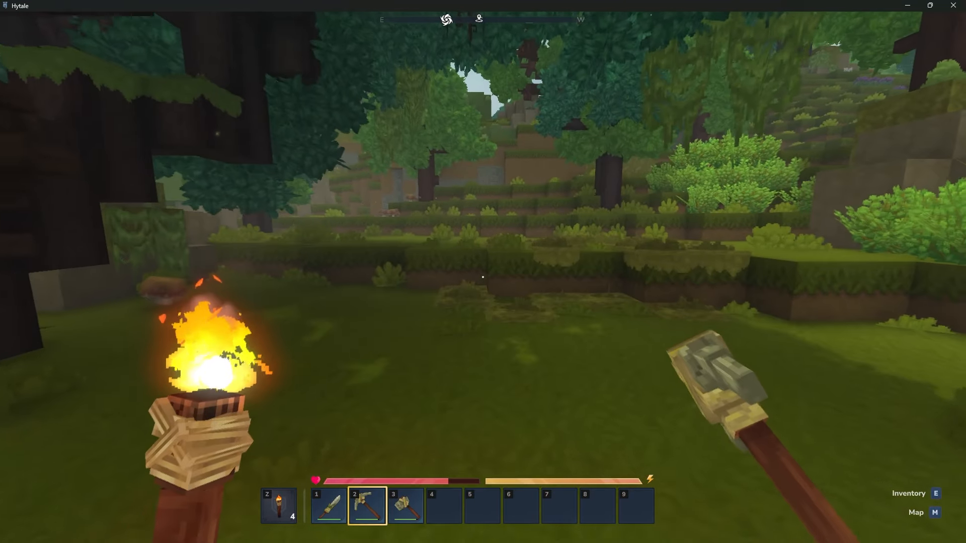
pyautogui.press('w')
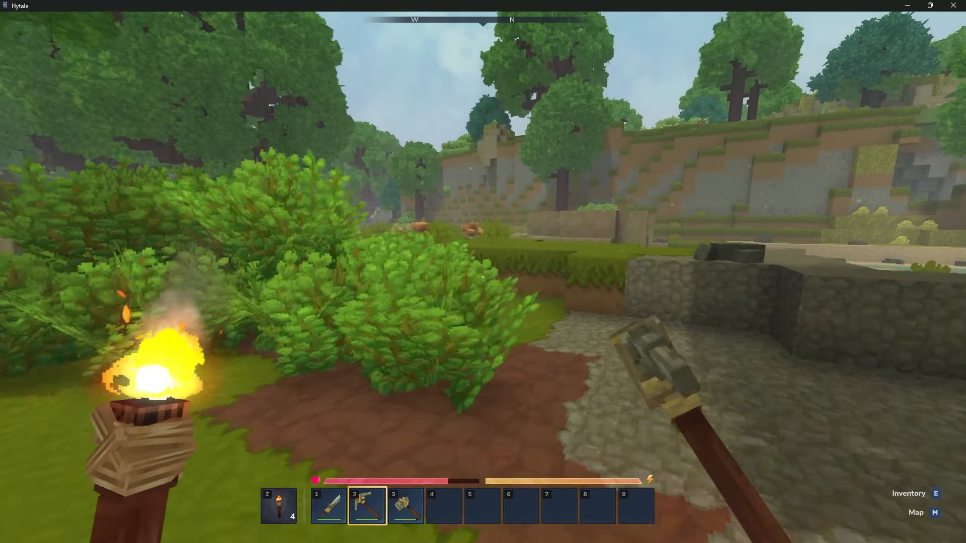
pyautogui.press('w')
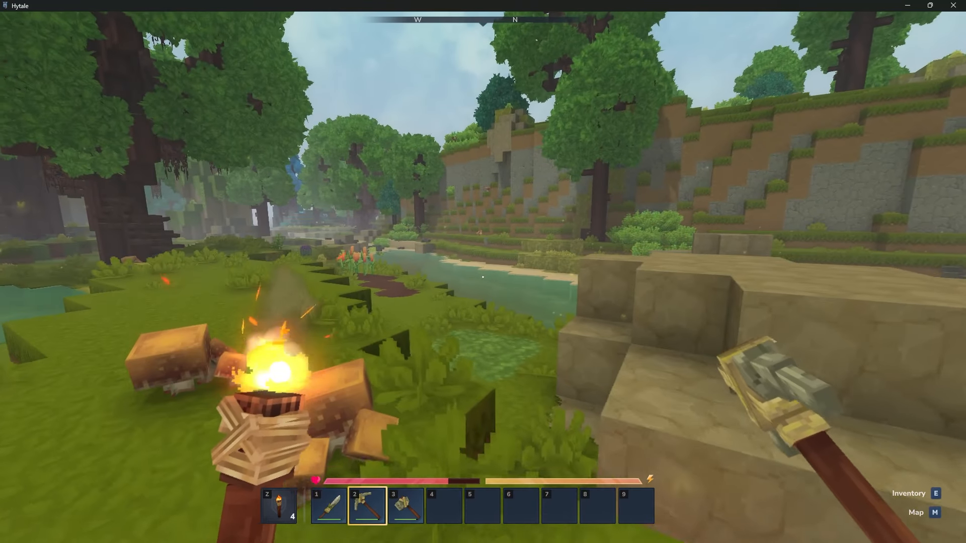
pyautogui.press('w')
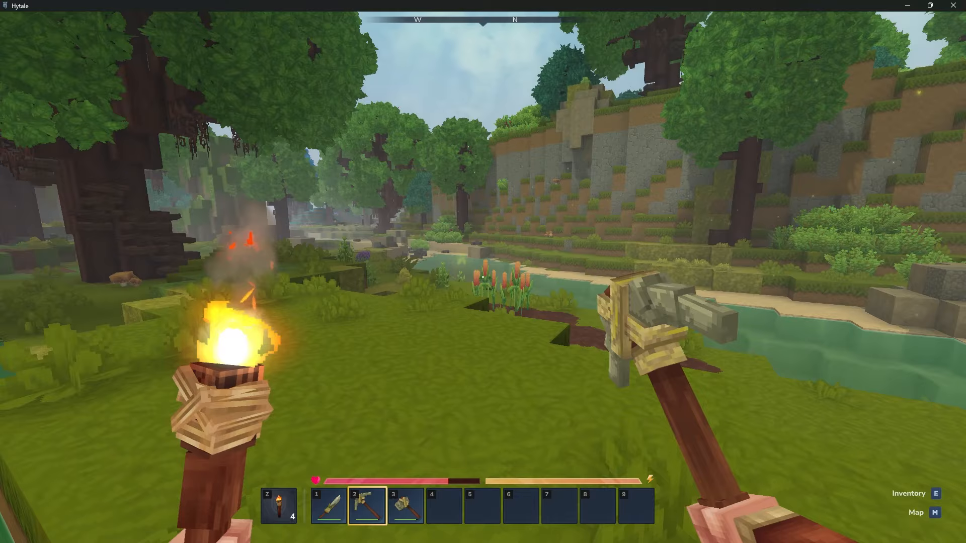
pyautogui.press('w')
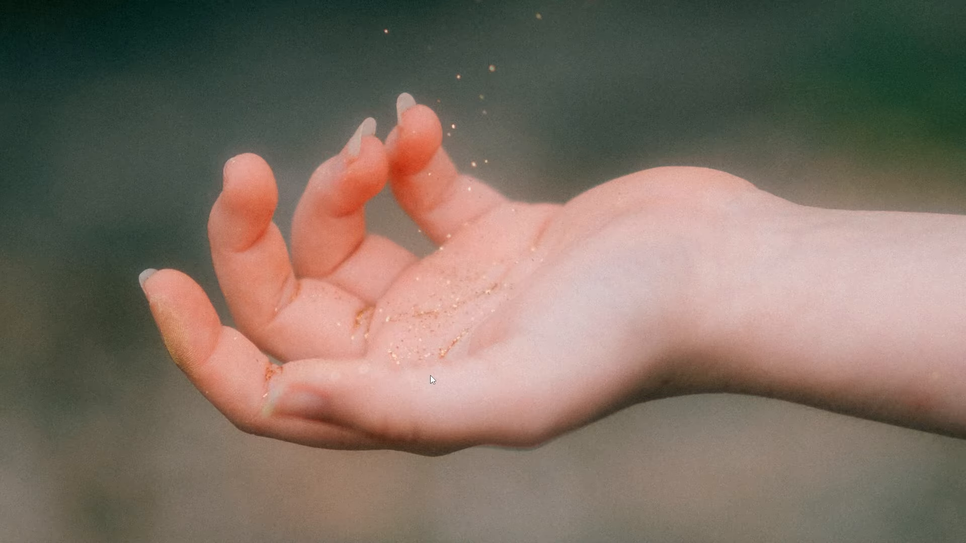
# Open the AppData\Roaming folder in File Explorer and go into its Hytale folder.
pyautogui.press('super+r')
pyautogui.moveTo(129, 444); pyautogui.dragTo(477, 245)
pyautogui.click(425, 326)
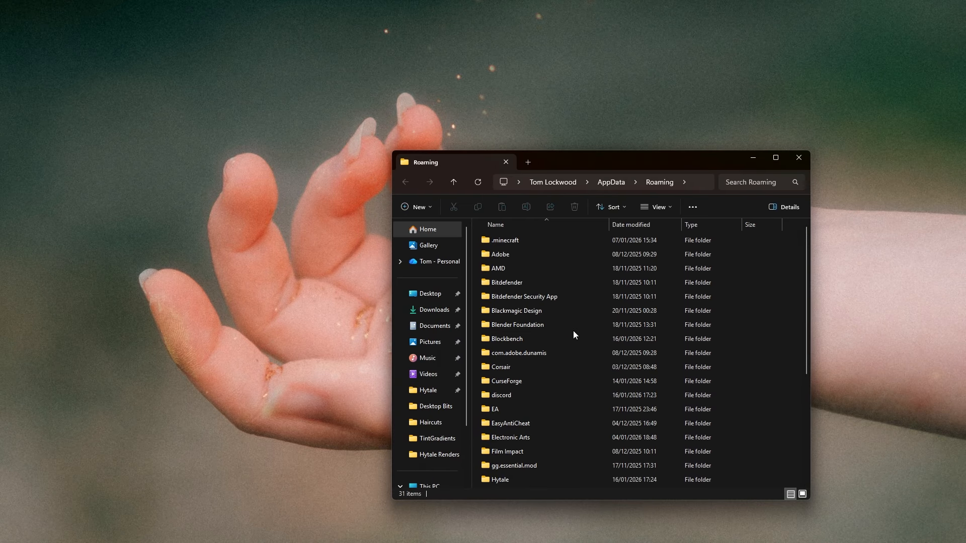
pyautogui.scroll(-2, 531, 360)
pyautogui.doubleClick(503, 397)
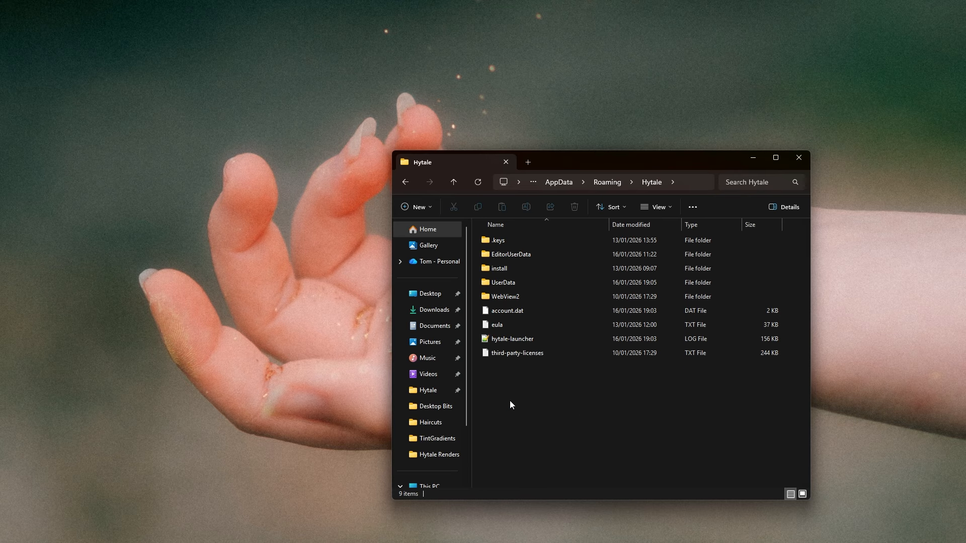
pyautogui.moveTo(548, 163); pyautogui.dragTo(432, 139)
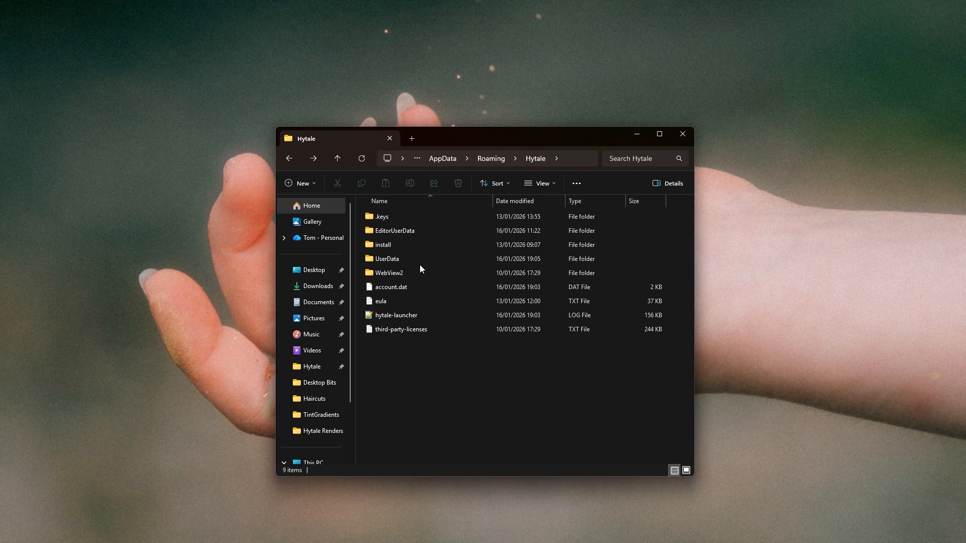
# Go from the Hytale folder through install, release, package and game into the latest folder.
pyautogui.doubleClick(405, 246)
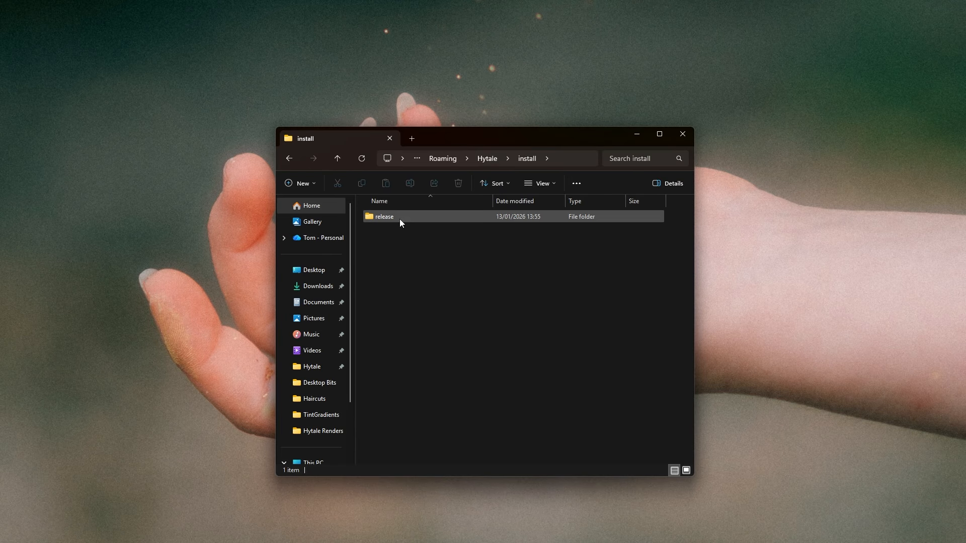
pyautogui.doubleClick(399, 219)
pyautogui.doubleClick(397, 218)
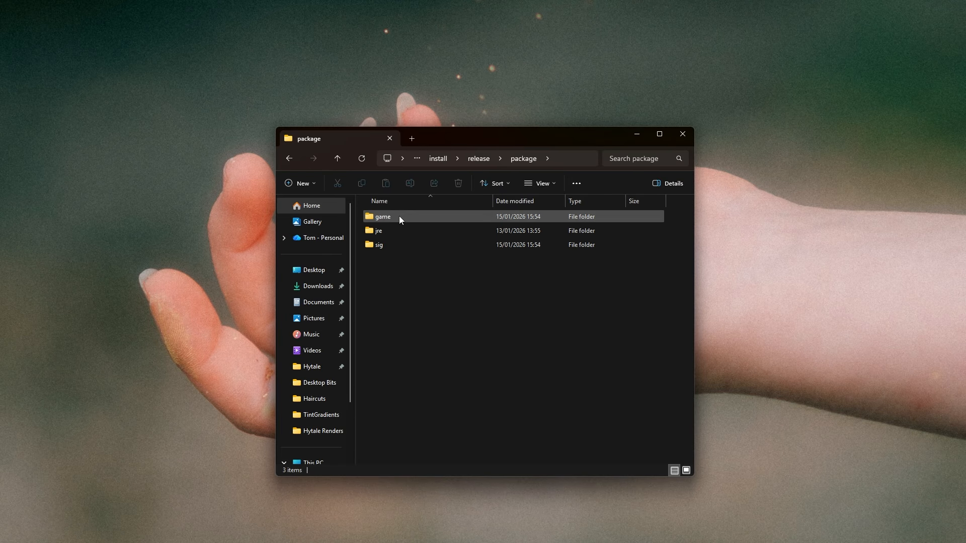
pyautogui.doubleClick(397, 218)
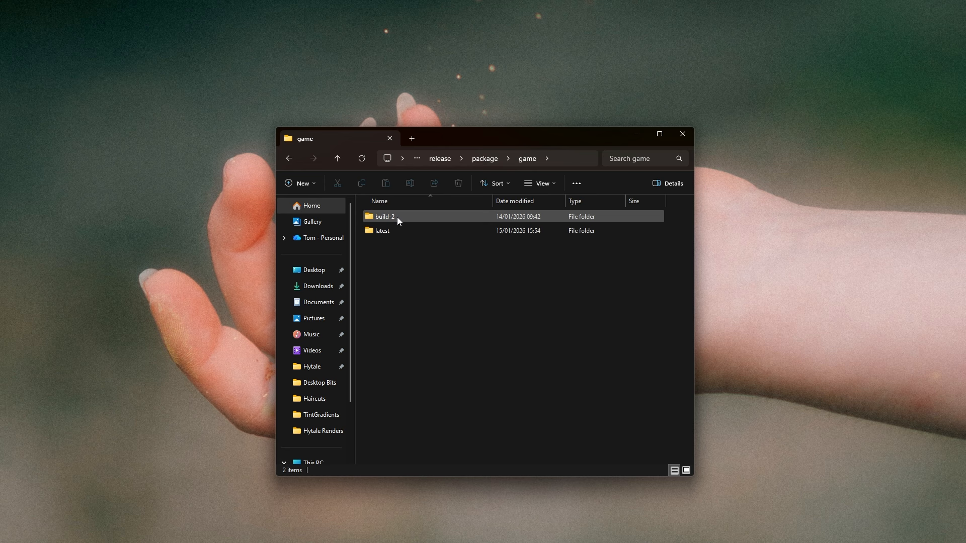
pyautogui.doubleClick(393, 232)
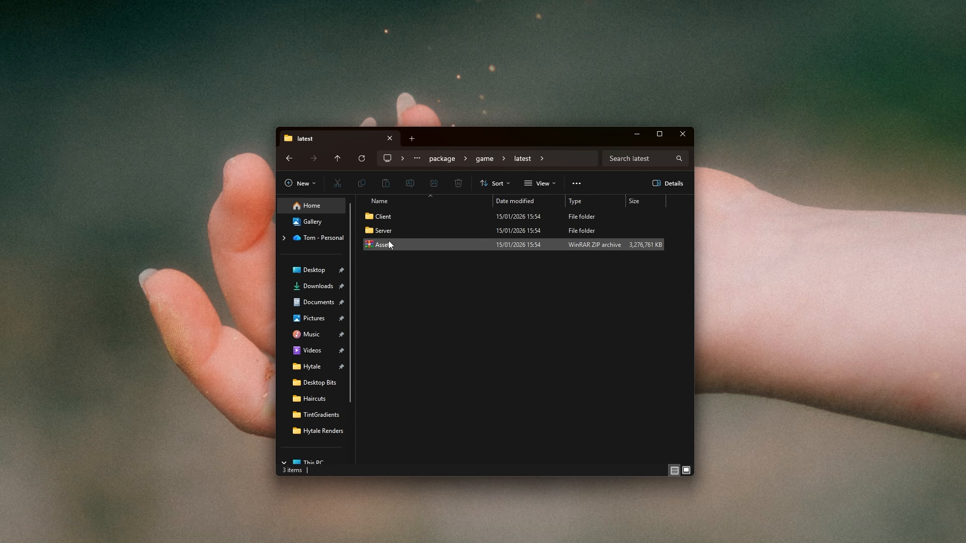
# Look up the Common folder inside the Assets ZIP archive in WinRAR and close the archive and folder windows.
pyautogui.click(393, 247)
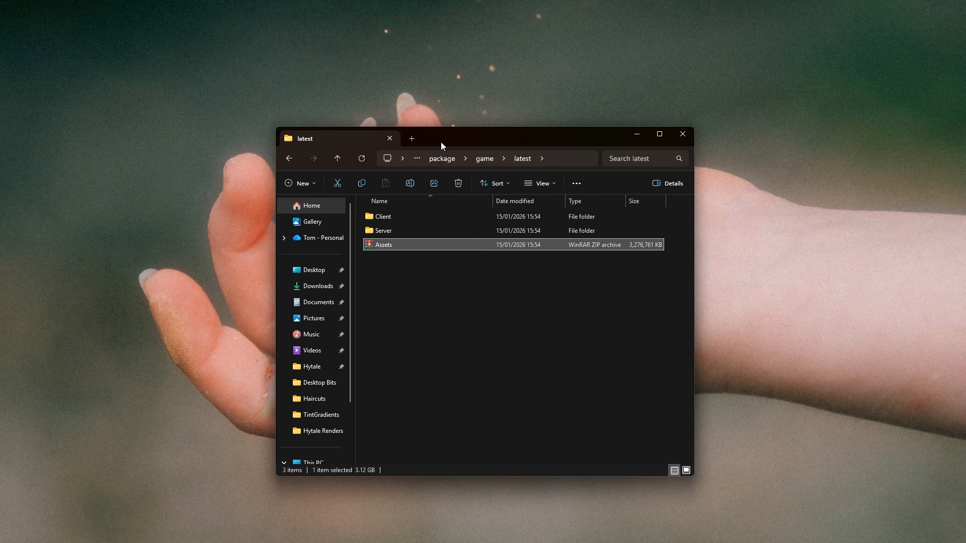
pyautogui.moveTo(440, 146); pyautogui.dragTo(460, 175)
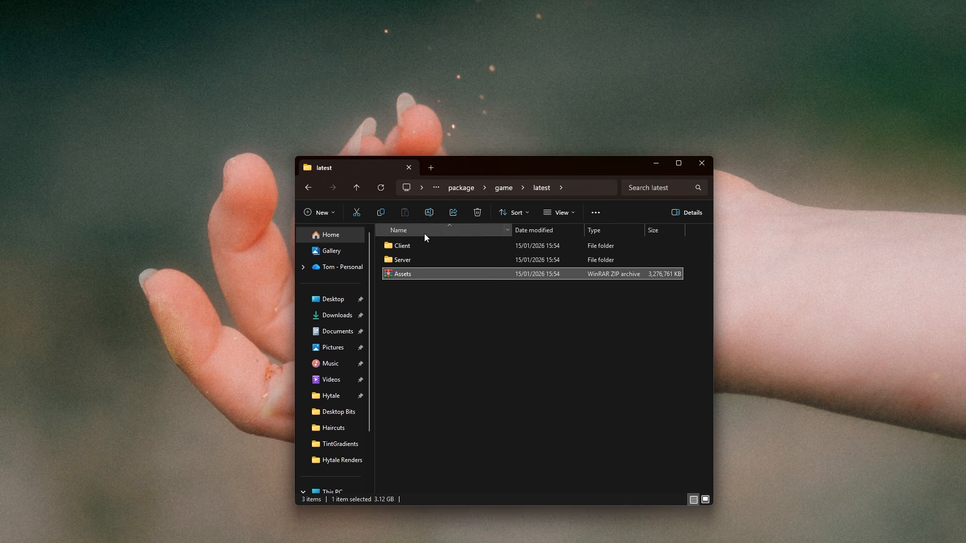
pyautogui.doubleClick(415, 274)
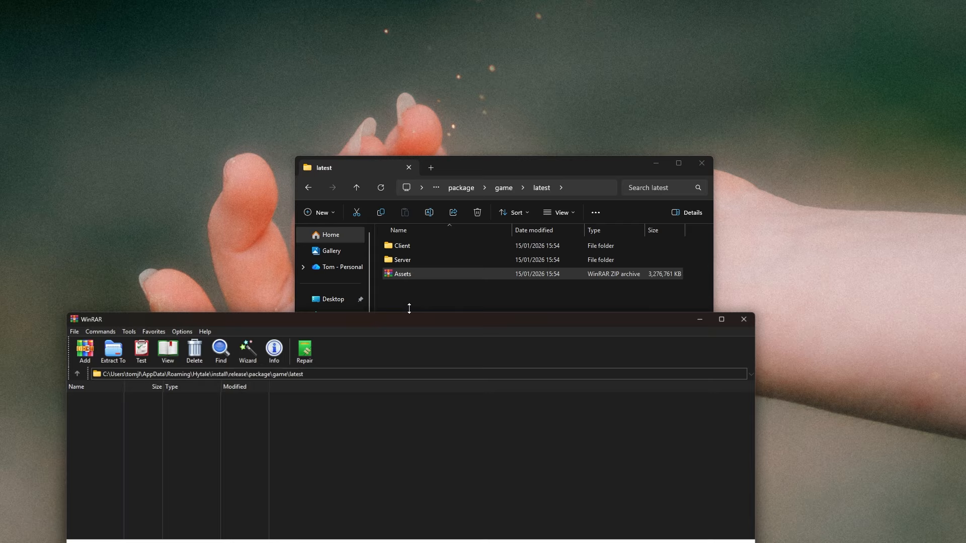
pyautogui.moveTo(312, 320); pyautogui.dragTo(484, 239)
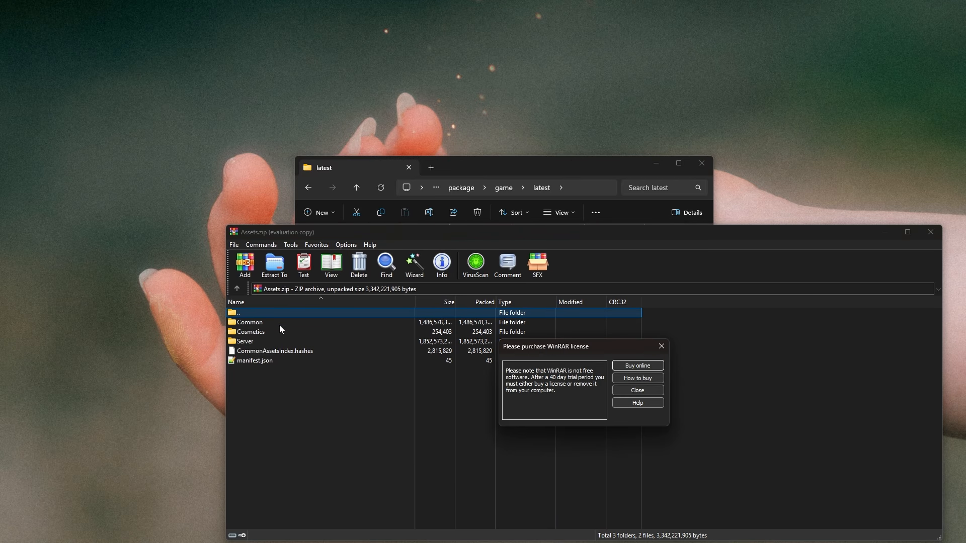
pyautogui.click(638, 391)
pyautogui.click(279, 323)
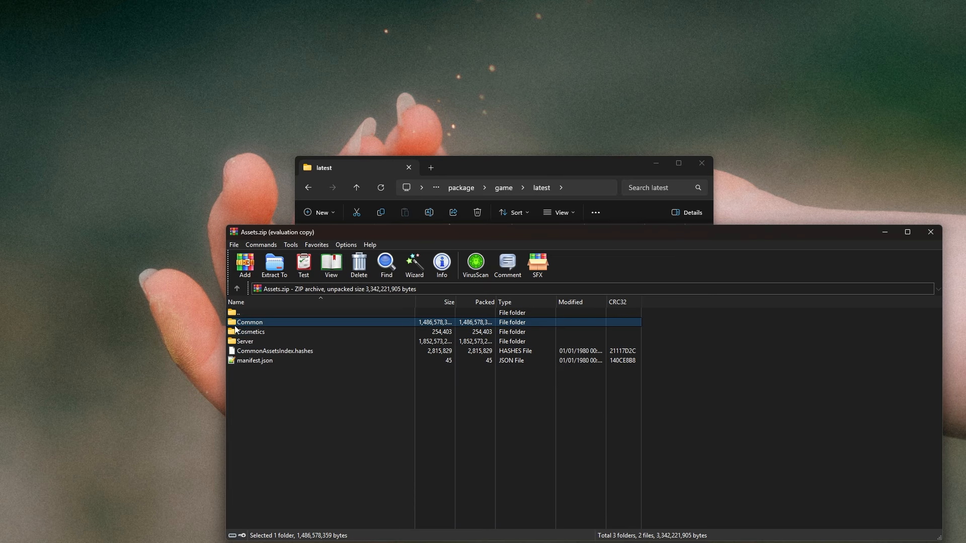
pyautogui.moveTo(306, 234); pyautogui.dragTo(252, 196)
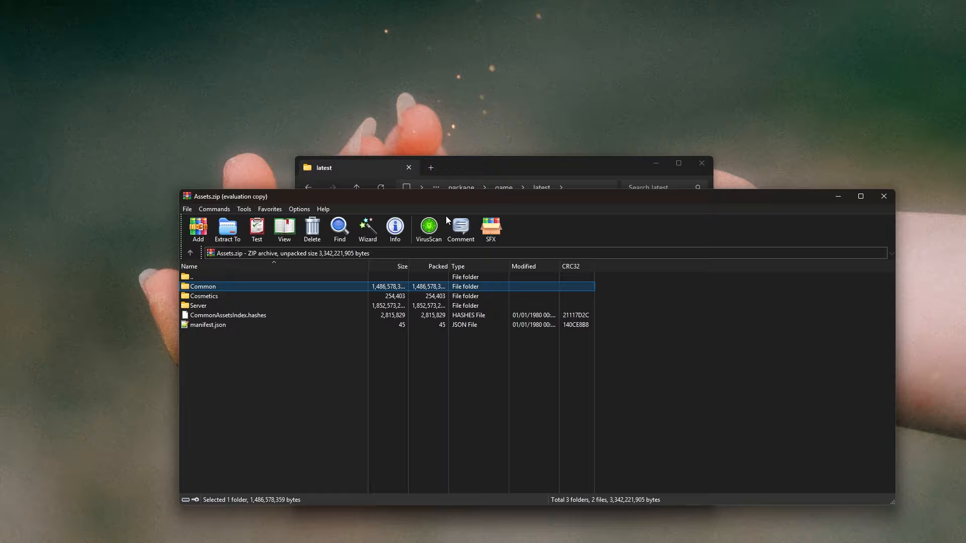
pyautogui.click(883, 196)
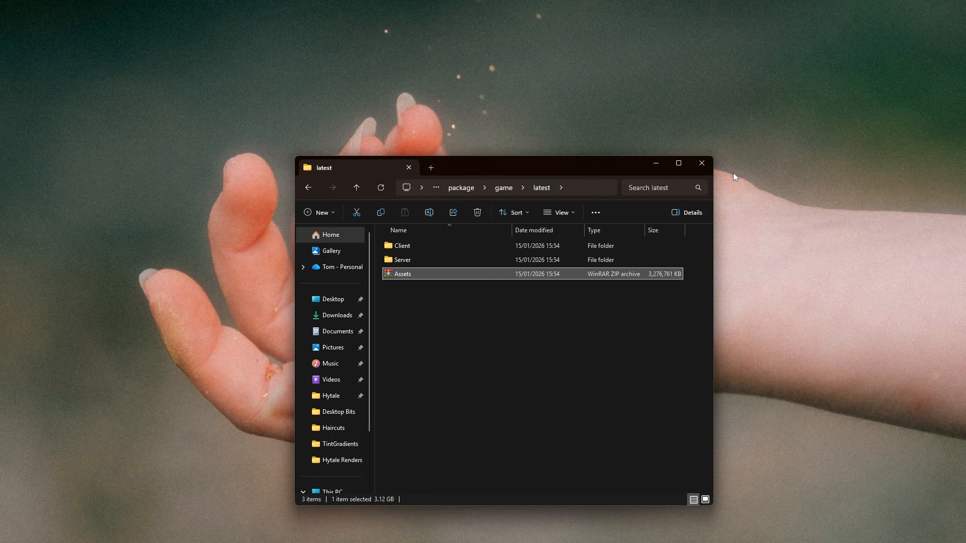
pyautogui.click(705, 169)
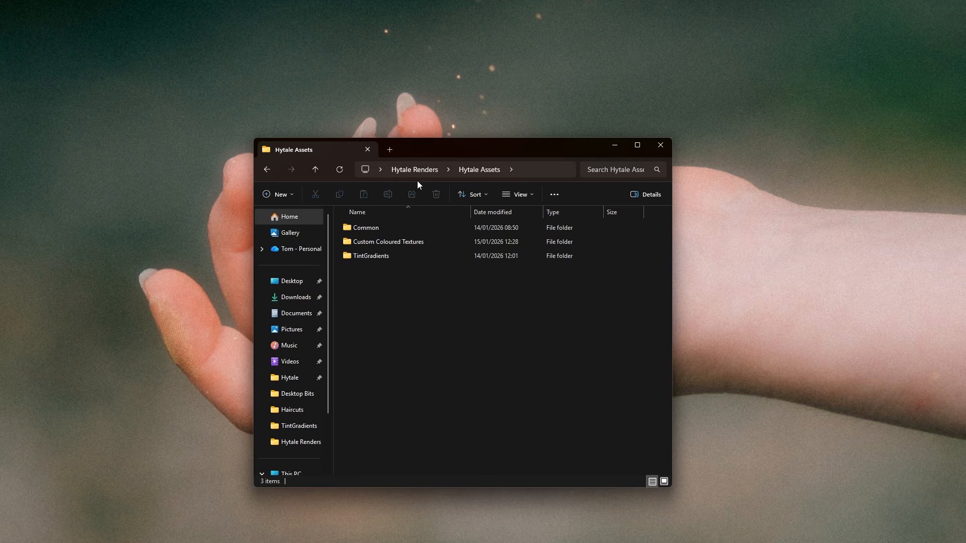
# Open the Player model in Blockbench from the Common\Characters folder of Hytale Assets.
pyautogui.doubleClick(373, 229)
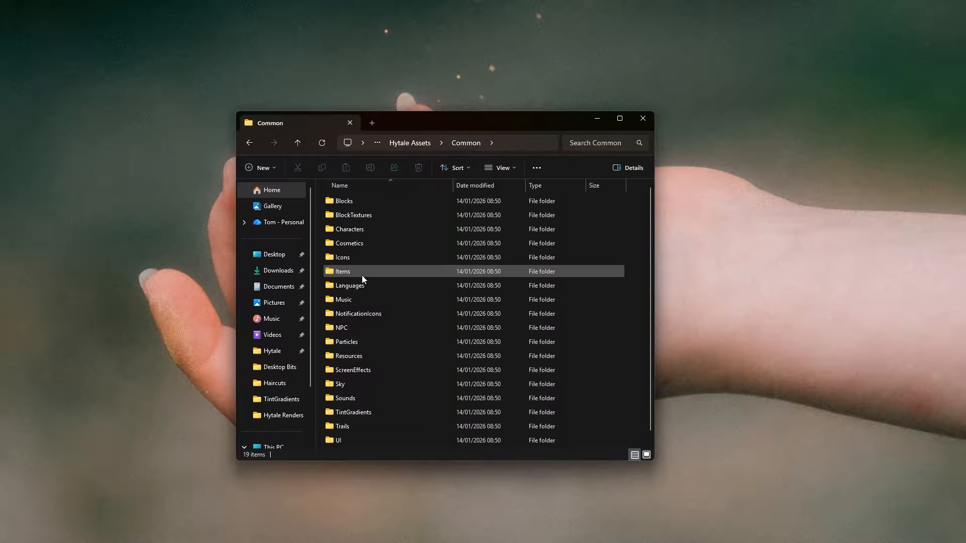
pyautogui.doubleClick(357, 231)
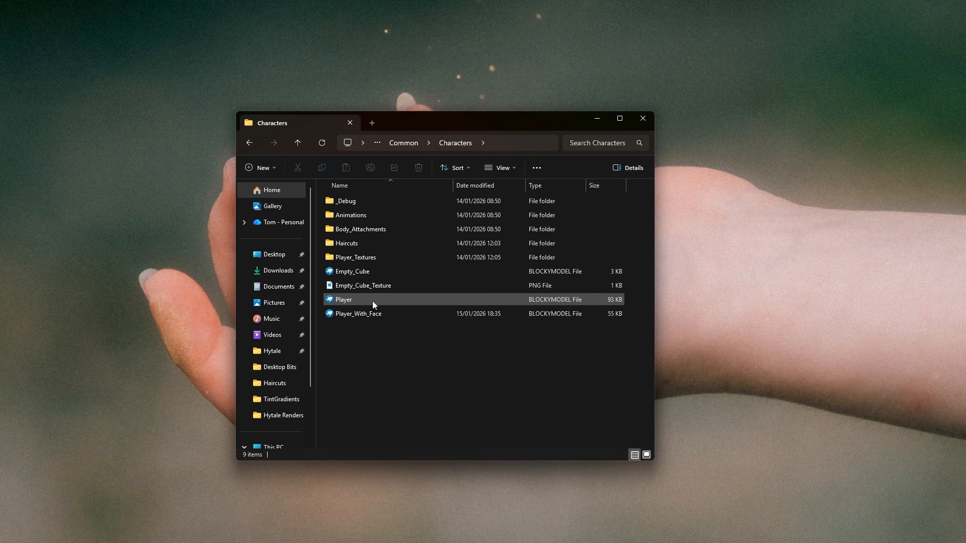
pyautogui.doubleClick(347, 300)
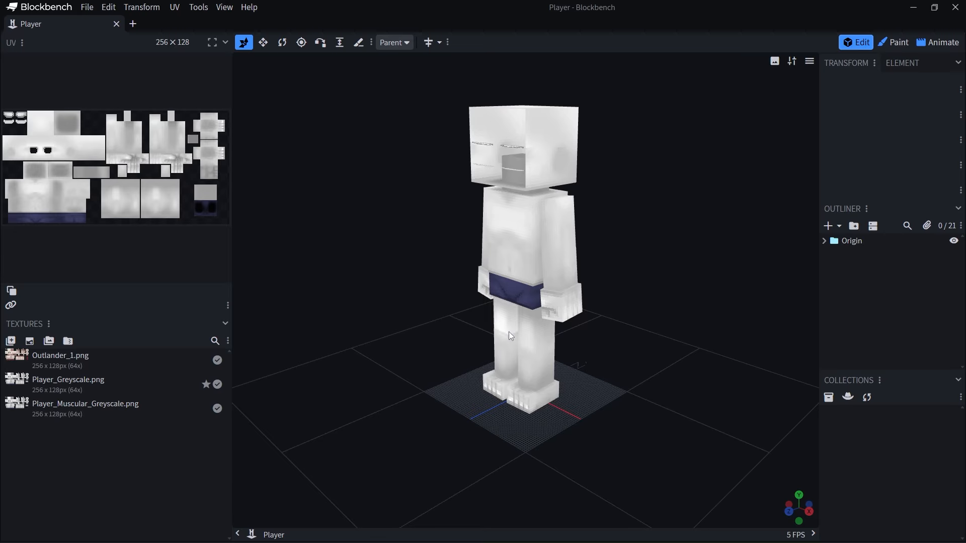
# Examine the Player model's head and body from several angles and select the Player_Greyscale.png texture.
pyautogui.moveTo(587, 328); pyautogui.dragTo(631, 296)
pyautogui.scroll(5, 628, 318)
pyautogui.moveTo(635, 212); pyautogui.dragTo(593, 320, button='right')
pyautogui.scroll(3, 594, 321)
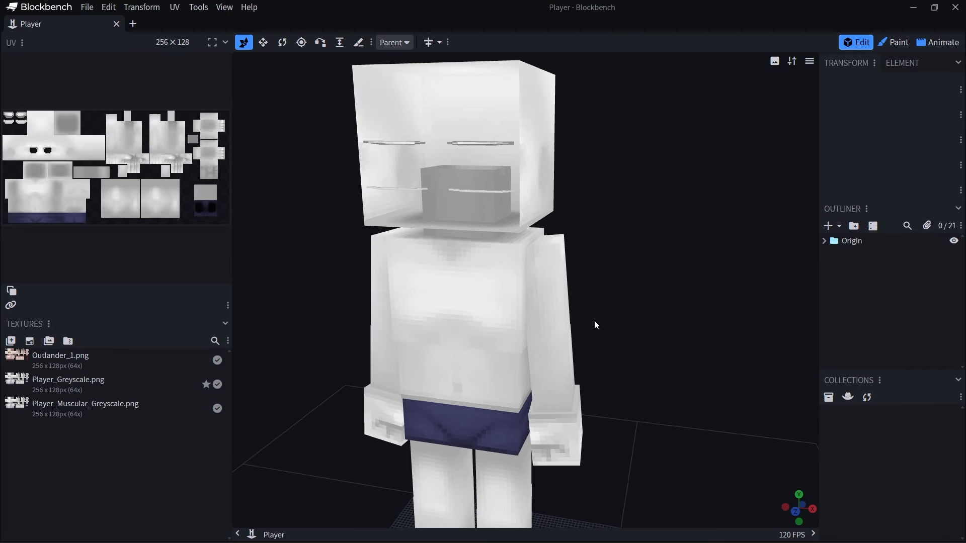
pyautogui.moveTo(594, 321); pyautogui.dragTo(603, 295)
pyautogui.scroll(-3, 586, 288)
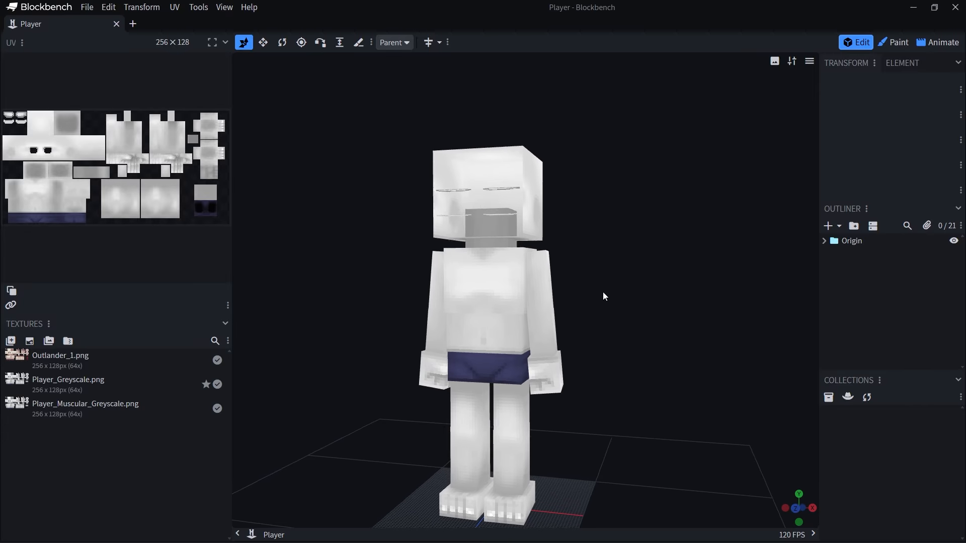
pyautogui.click(131, 385)
pyautogui.moveTo(483, 332); pyautogui.dragTo(609, 332)
pyautogui.scroll(3, 653, 348)
pyautogui.scroll(-2, 653, 348)
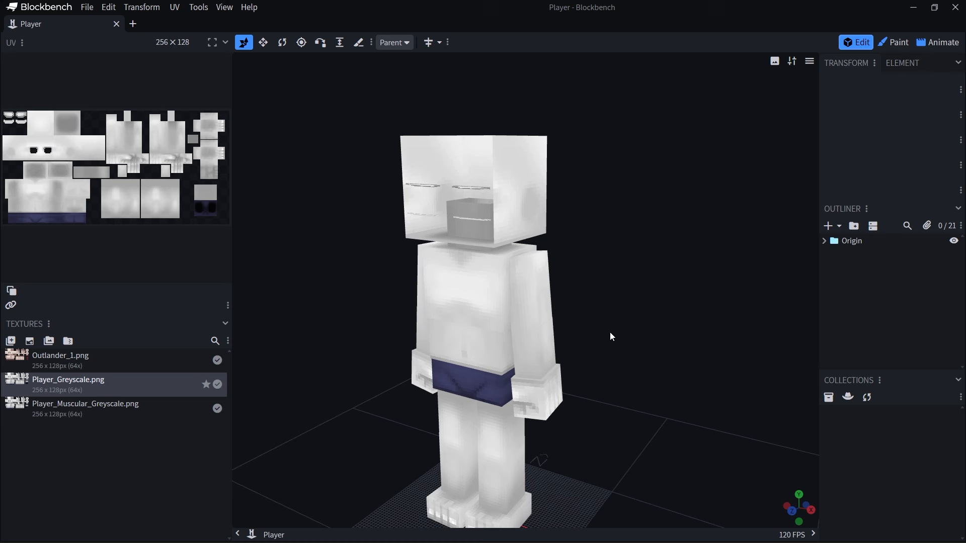
pyautogui.scroll(-2, 606, 336)
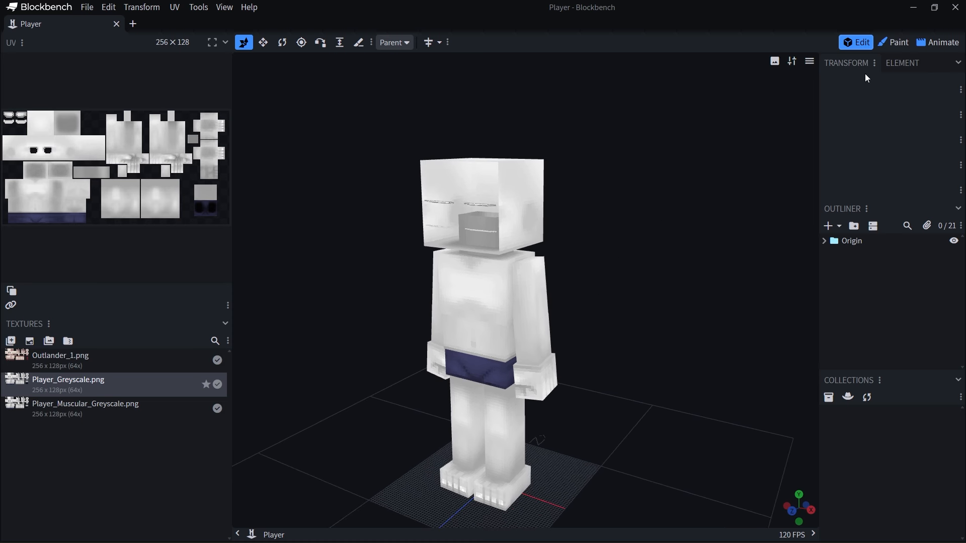
# Switch to Hytale, leave the current game for the main menu, and examine the custom character under My Avatar.
pyautogui.click(913, 7)
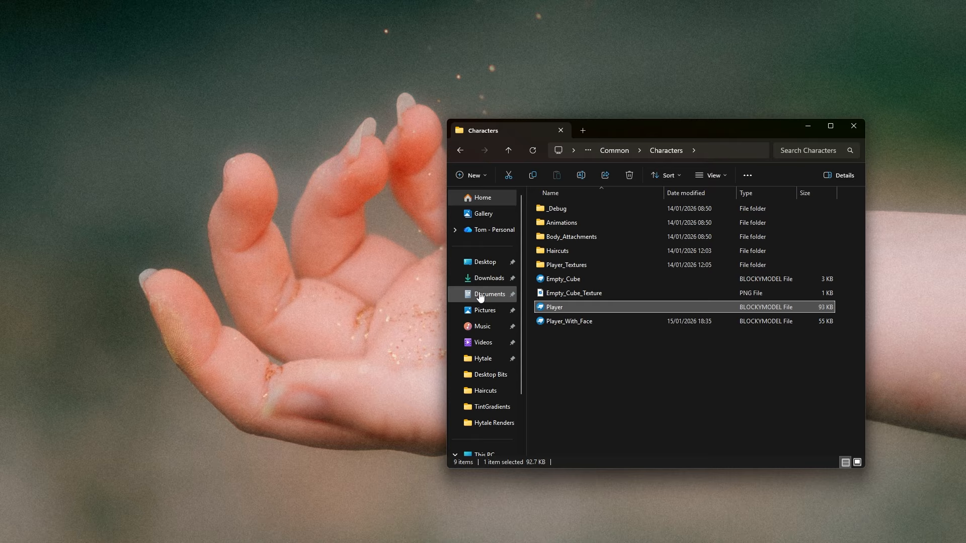
pyautogui.moveTo(286, 536)
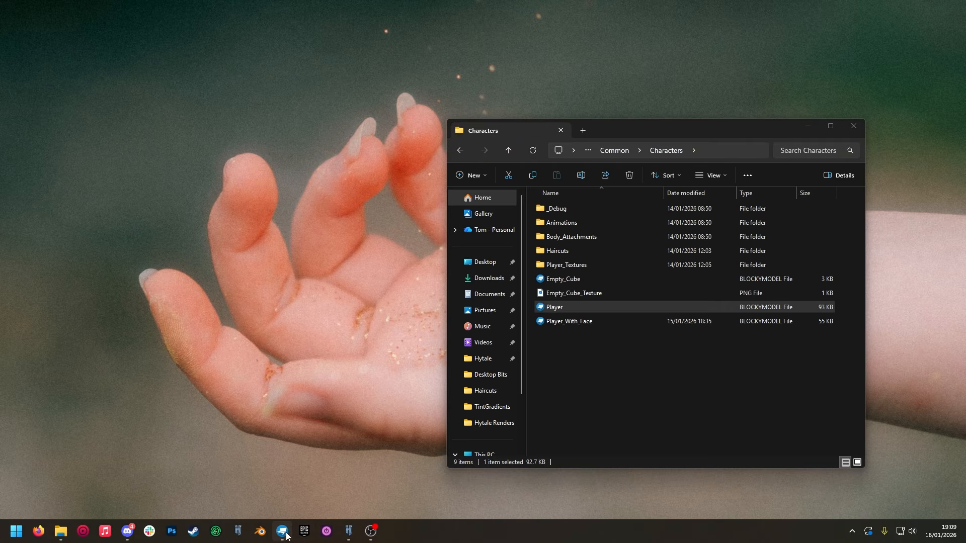
pyautogui.click(350, 534)
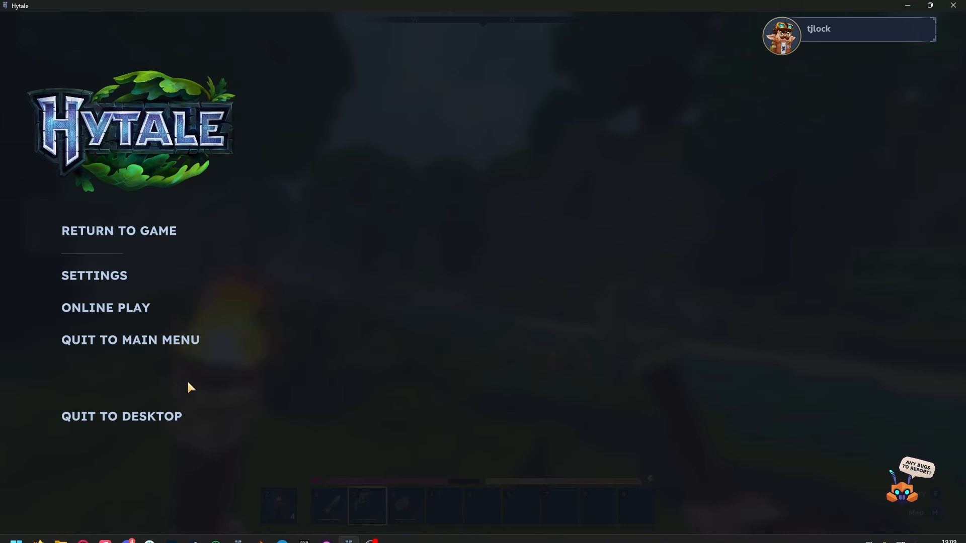
pyautogui.click(150, 416)
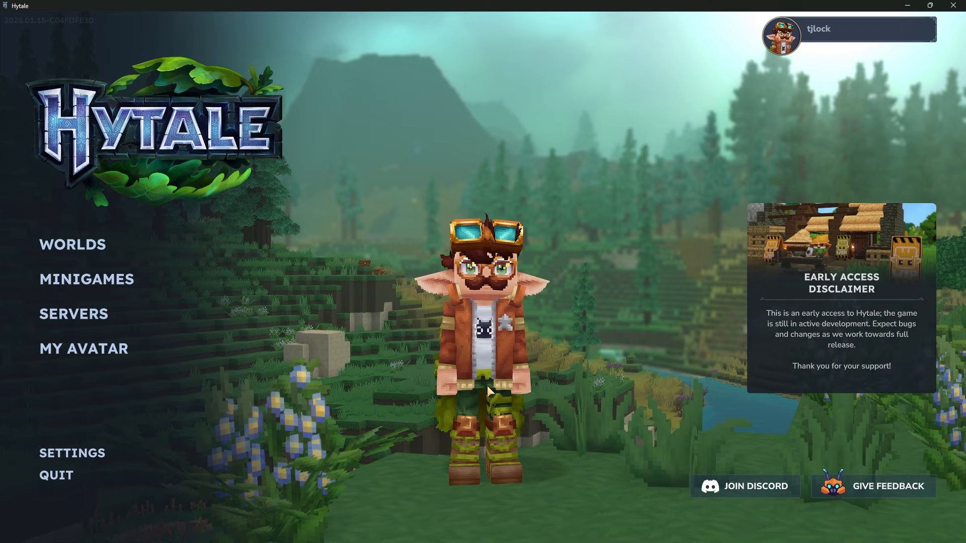
pyautogui.click(530, 351)
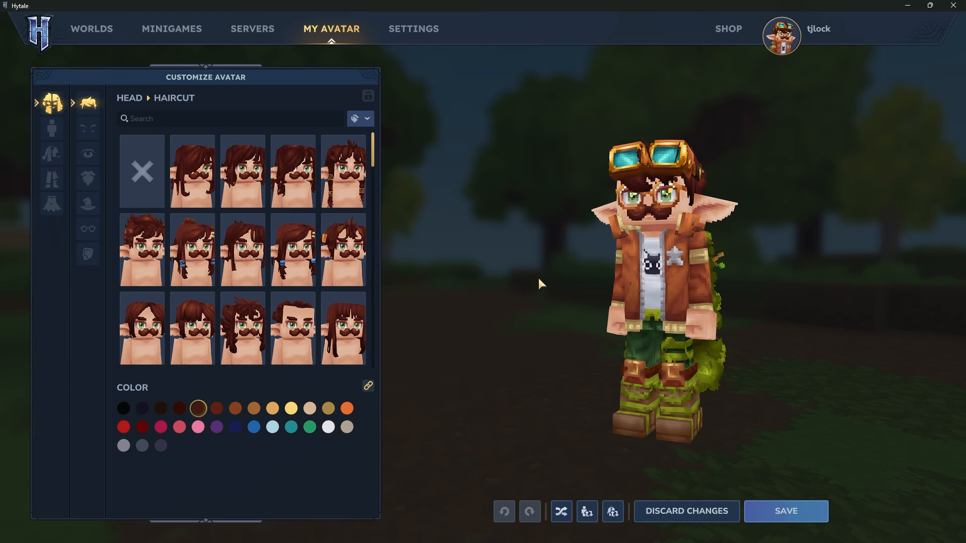
pyautogui.moveTo(672, 267); pyautogui.dragTo(707, 232)
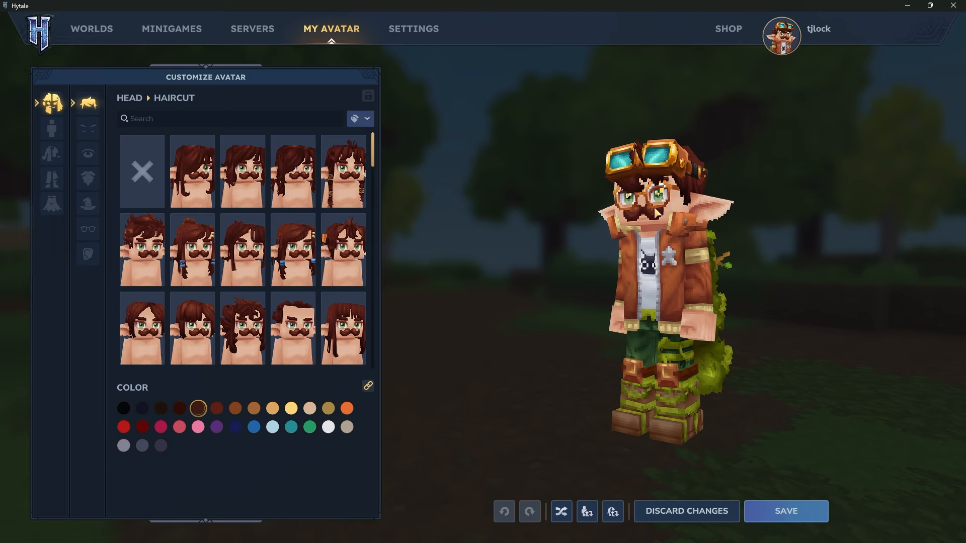
pyautogui.moveTo(641, 216)
pyautogui.mouseDown()
pyautogui.moveTo(650, 215)
pyautogui.moveTo(636, 208)
pyautogui.mouseUp()
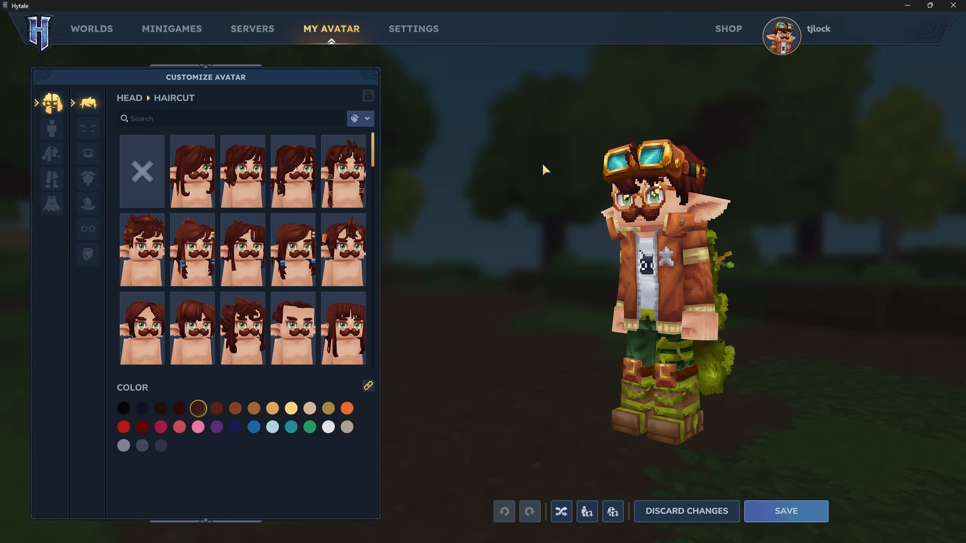
pyautogui.click(909, 5)
# Open the %appdata% folder in a new window and go through Hytale and UserData into CachedPlayerSkins.
pyautogui.press('super+r')
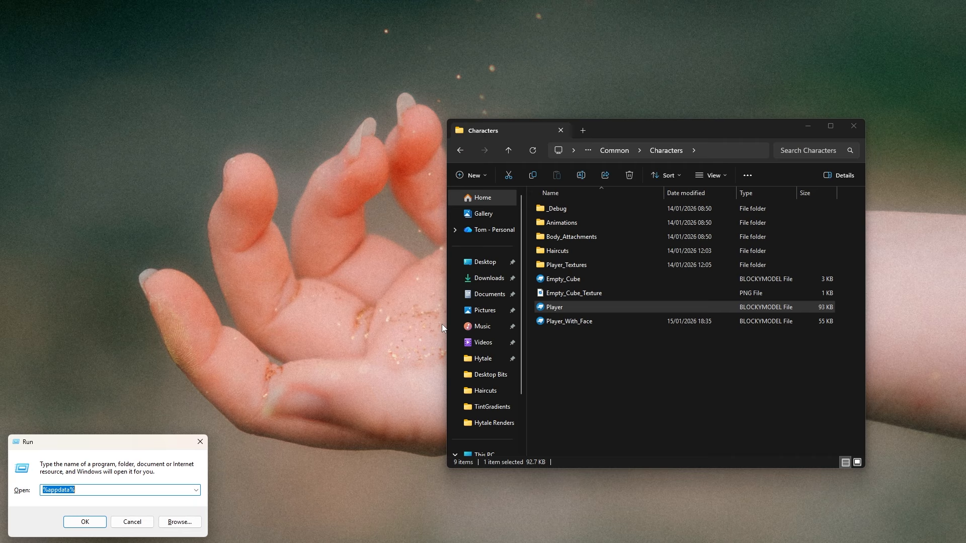
pyautogui.press('Return')
pyautogui.moveTo(680, 144); pyautogui.dragTo(423, 158)
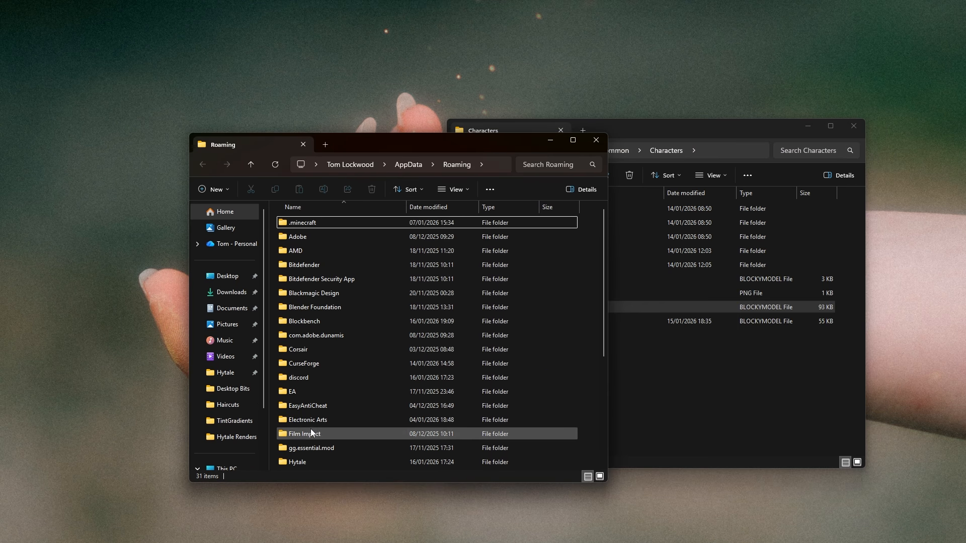
pyautogui.doubleClick(300, 462)
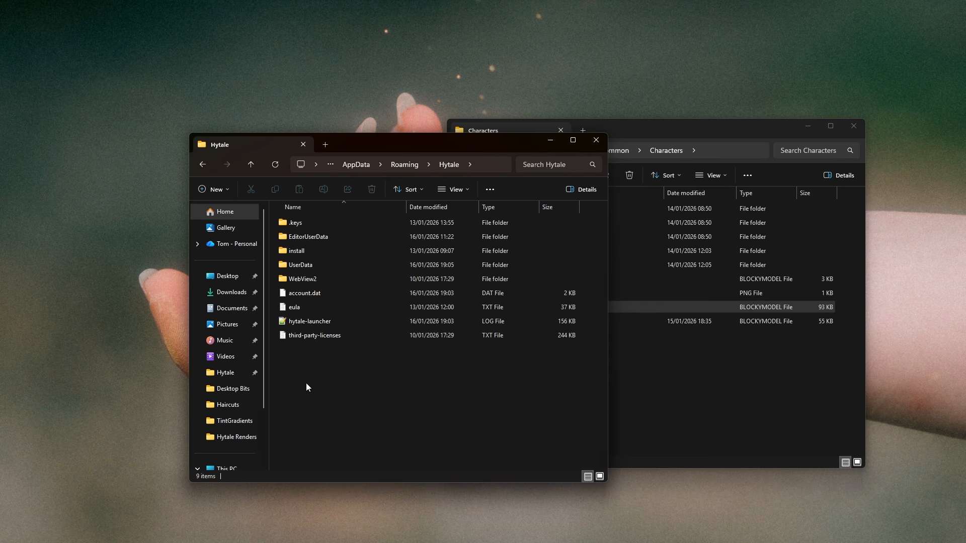
pyautogui.doubleClick(304, 267)
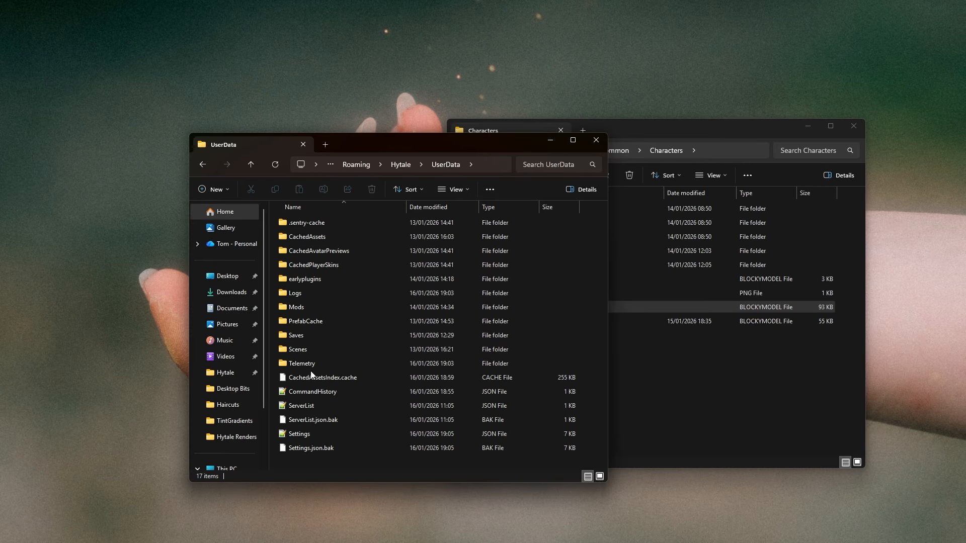
pyautogui.doubleClick(355, 265)
# Open the cached player skin JSON file in Notepad++.
pyautogui.click(317, 225)
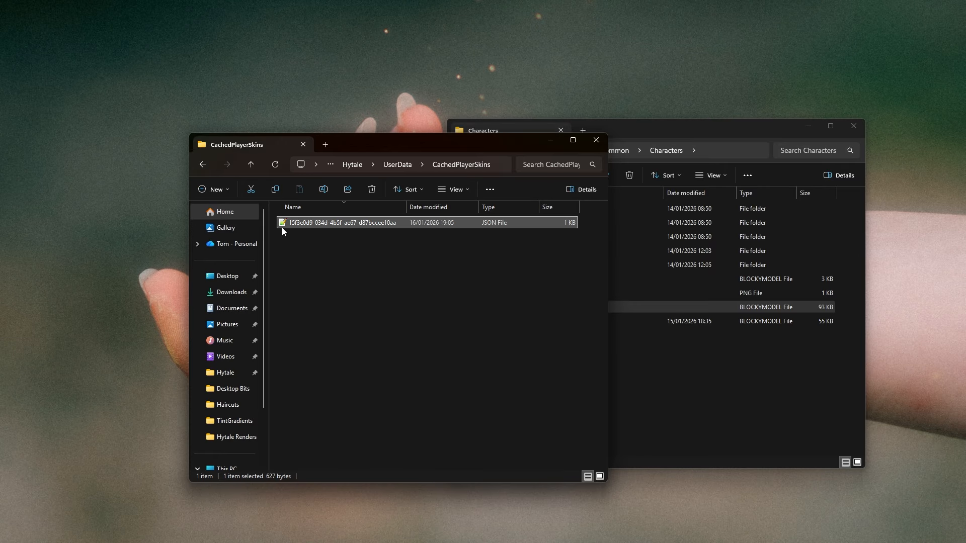
pyautogui.rightClick(333, 225)
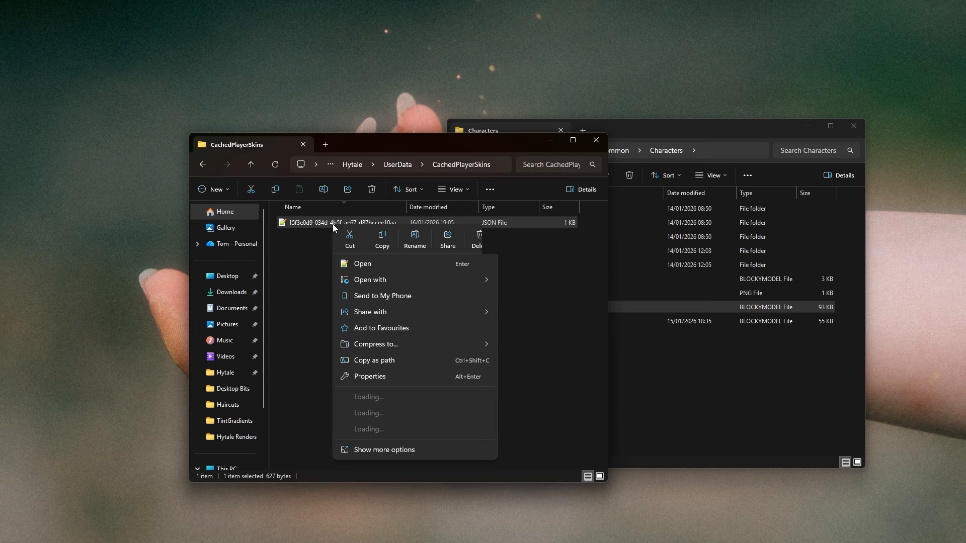
pyautogui.click(367, 264)
pyautogui.moveTo(355, 140); pyautogui.dragTo(244, 122)
# Look through the avatar entries along the single line of the skin JSON file.
pyautogui.moveTo(302, 170); pyautogui.dragTo(673, 179)
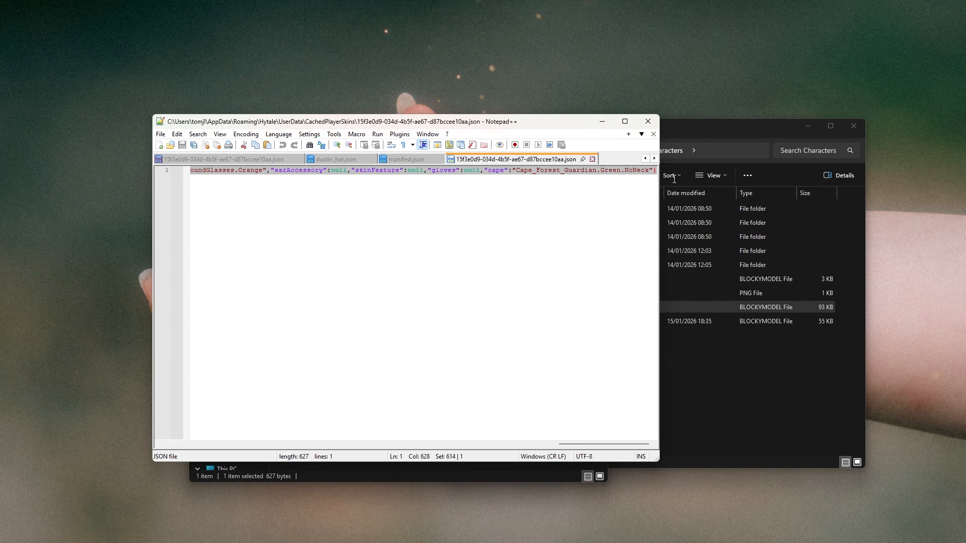
pyautogui.click(561, 211)
pyautogui.moveTo(528, 171); pyautogui.dragTo(187, 174)
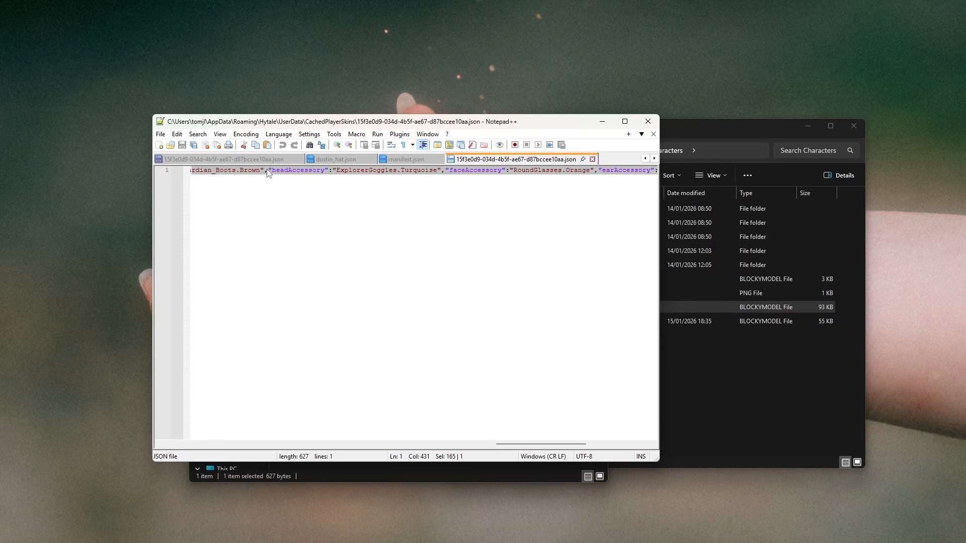
pyautogui.click(265, 172)
pyautogui.moveTo(253, 171); pyautogui.dragTo(187, 176)
pyautogui.click(234, 172)
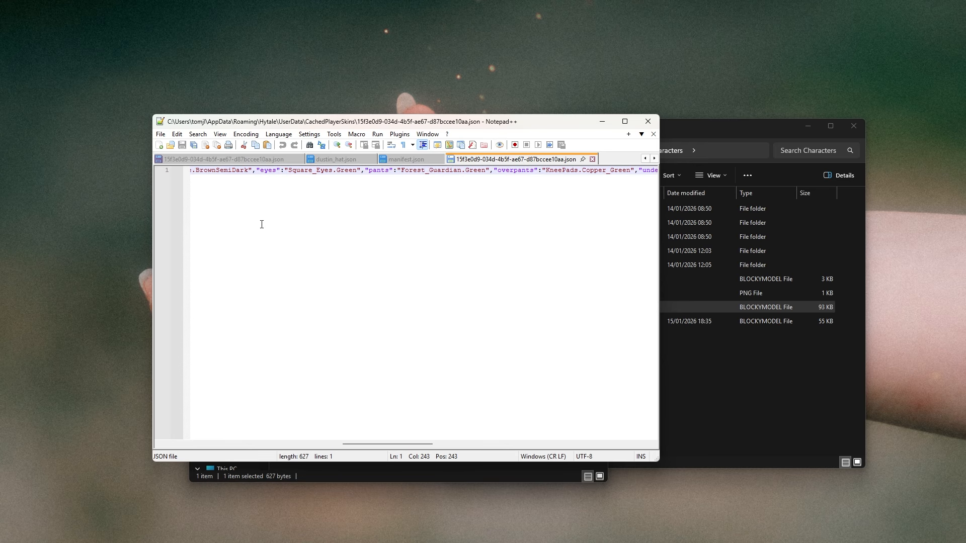
# Split the skin JSON so each entry from bodyCharacteristic to cape stands on its own line.
pyautogui.moveTo(351, 444); pyautogui.dragTo(162, 430)
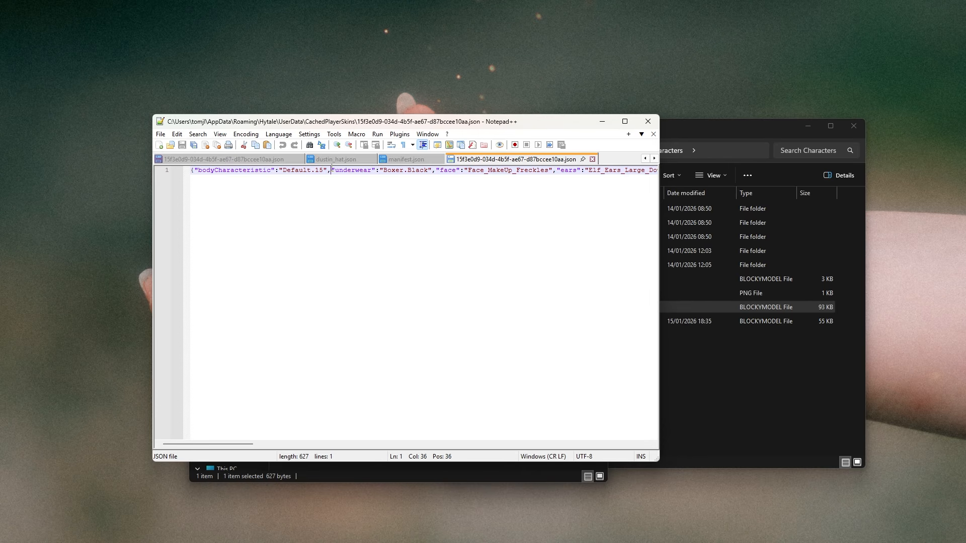
pyautogui.press('Return')
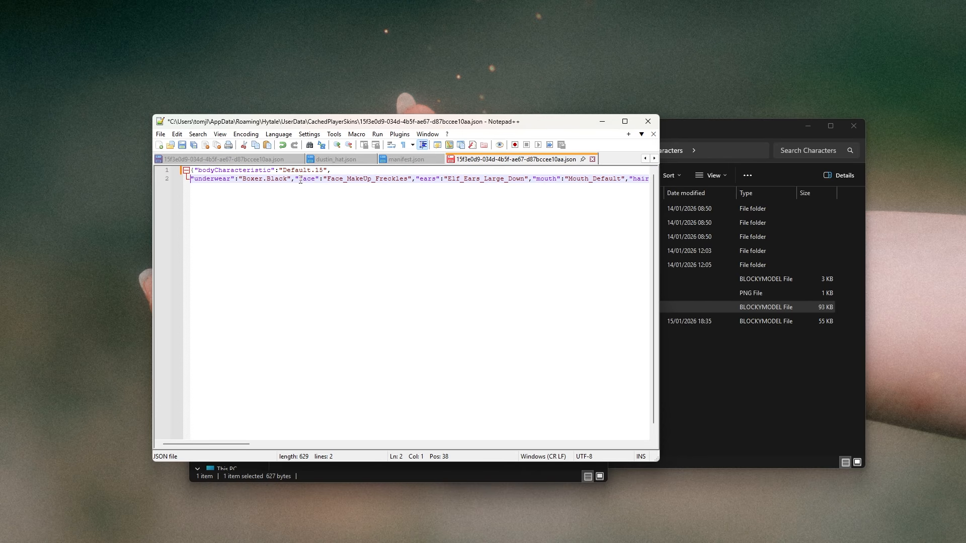
pyautogui.press('Return')
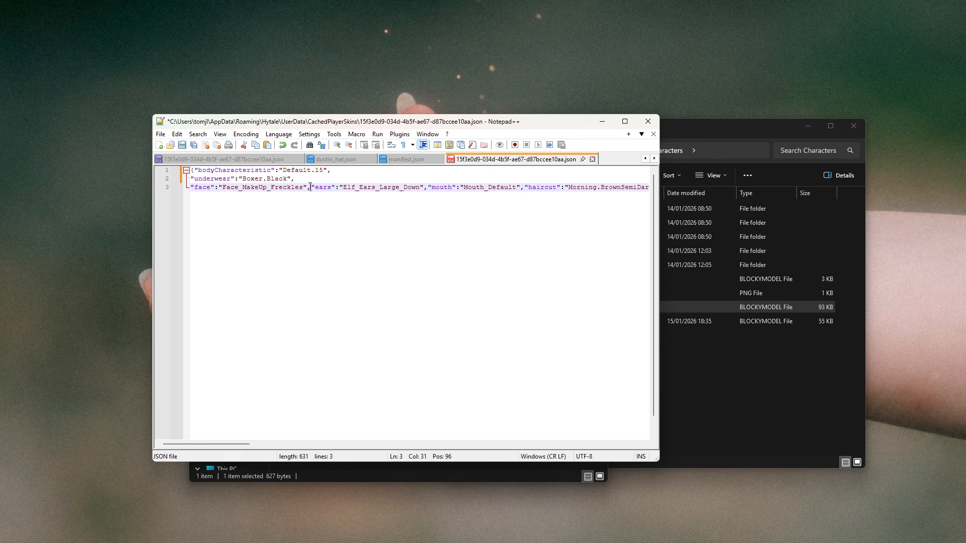
pyautogui.press('Return')
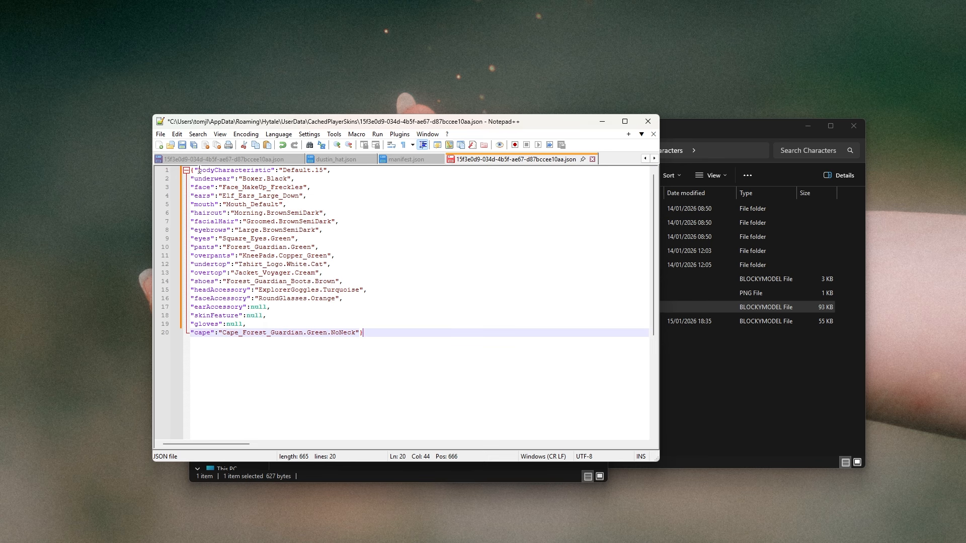
# Read through the avatar parts listed in the JSON, such as underwear, face, ears, haircut and facialHair.
pyautogui.moveTo(199, 170); pyautogui.dragTo(232, 196)
pyautogui.click(243, 221)
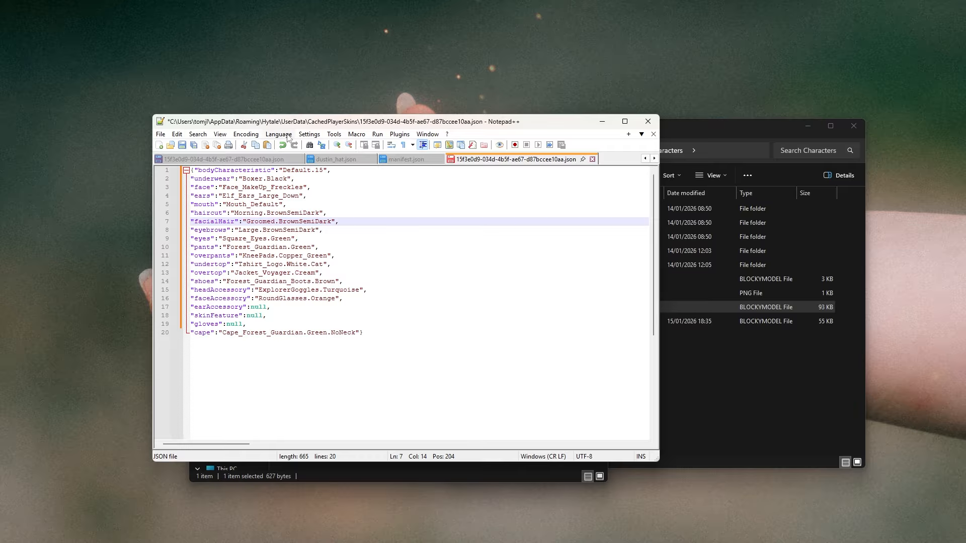
pyautogui.moveTo(294, 123); pyautogui.dragTo(364, 116)
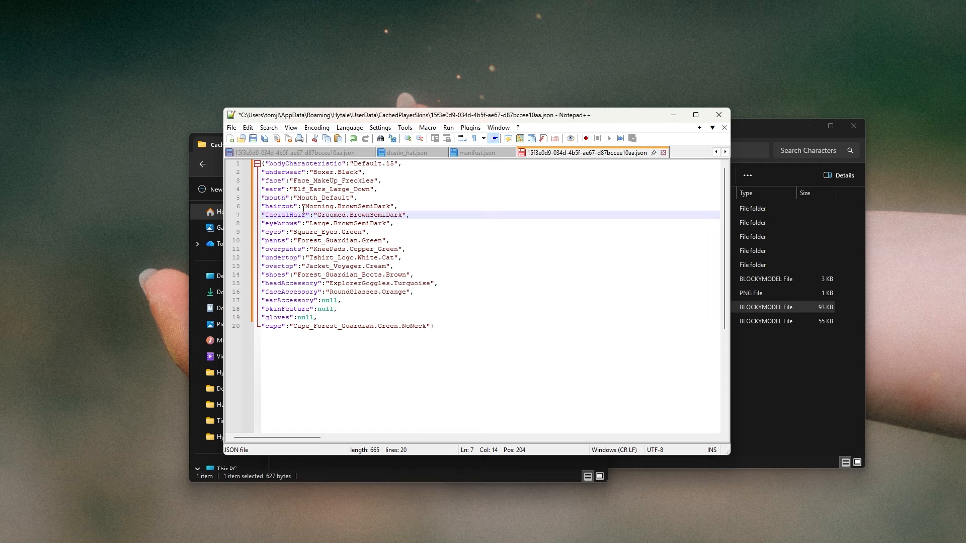
pyautogui.doubleClick(277, 173)
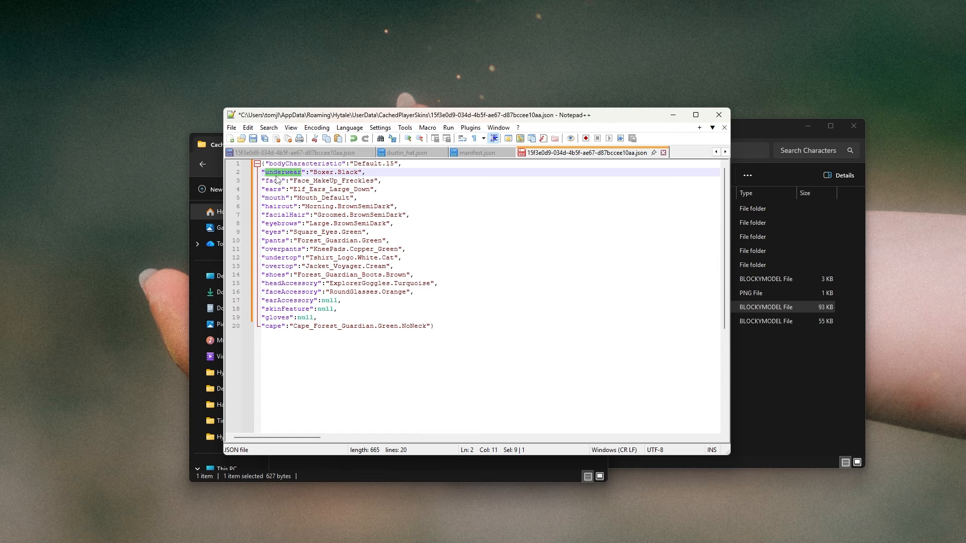
pyautogui.click(282, 180)
pyautogui.click(283, 189)
pyautogui.click(286, 207)
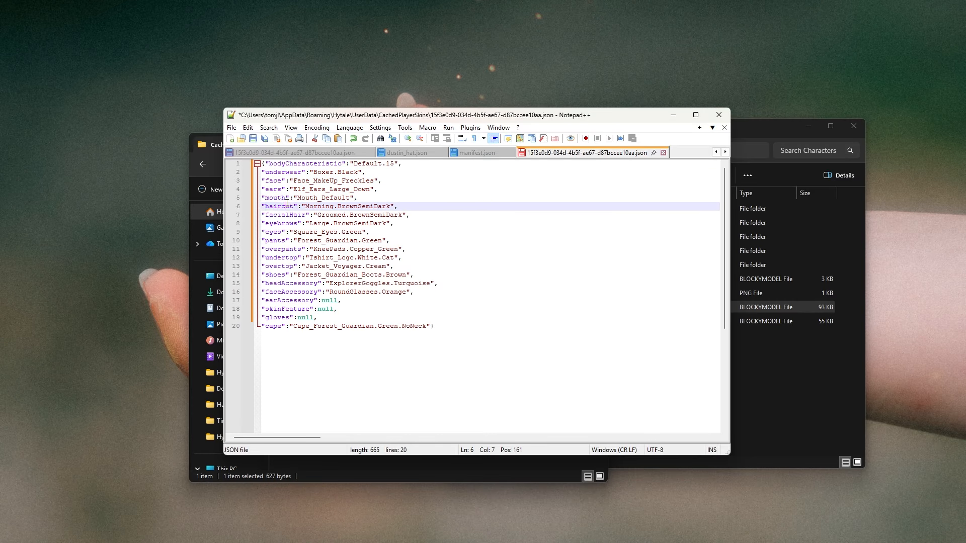
pyautogui.click(289, 216)
pyautogui.hotkey('ctrl', 'End')
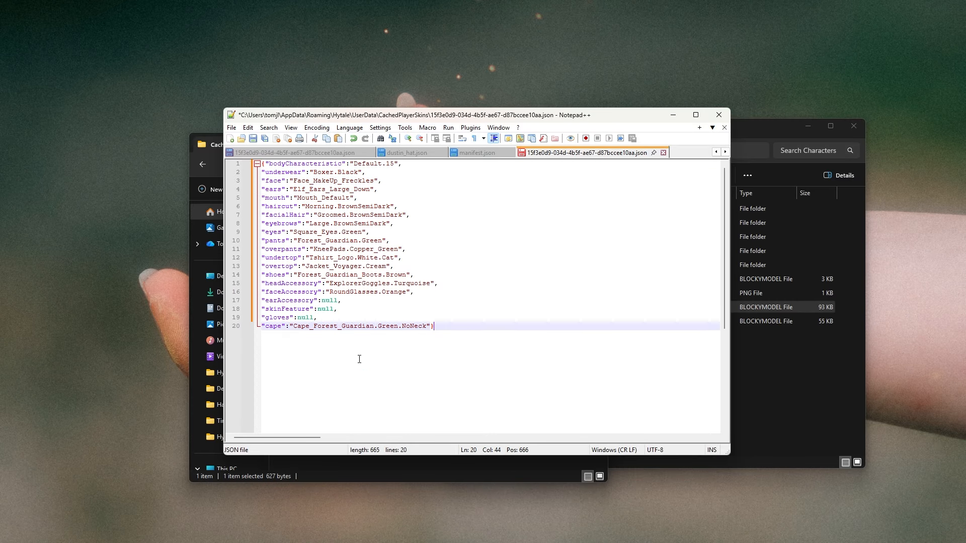
# Switch to Blockbench, turn the Player model to a front view and arrange Notepad++ with the skin list beside it.
pyautogui.moveTo(537, 120); pyautogui.dragTo(522, 134)
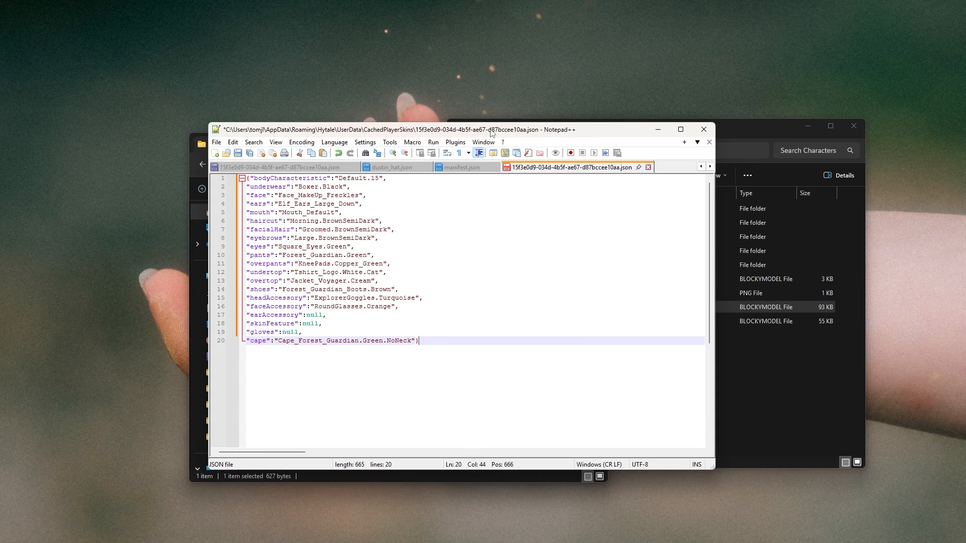
pyautogui.moveTo(469, 132); pyautogui.dragTo(570, 202)
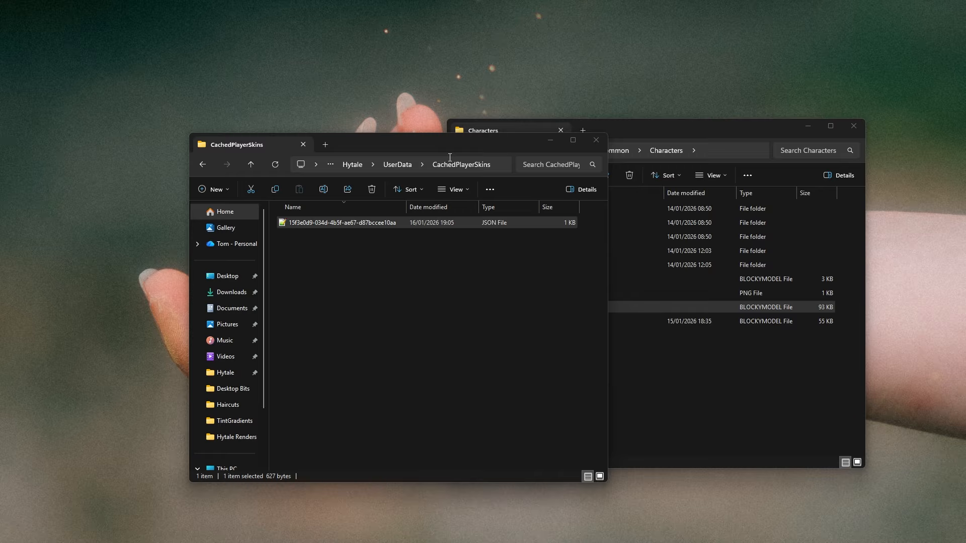
pyautogui.click(336, 180)
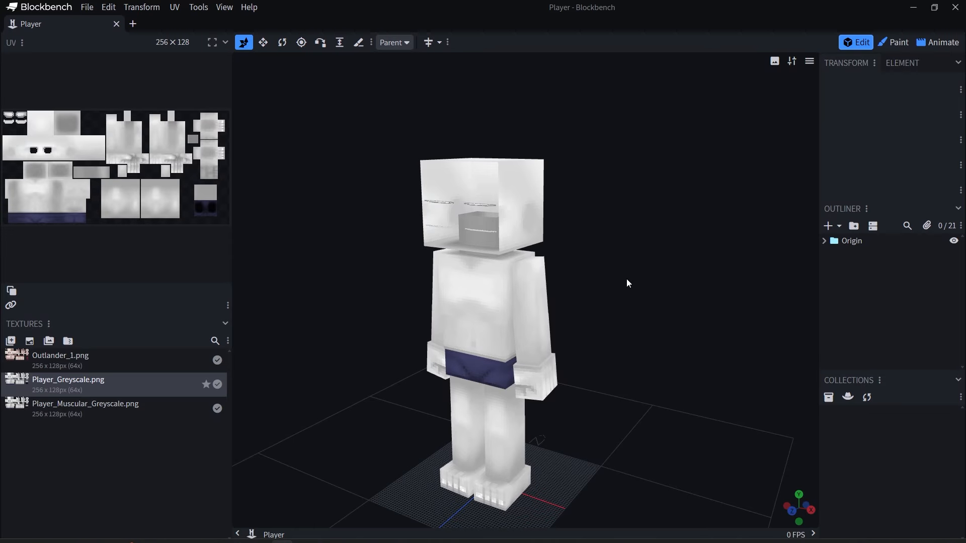
pyautogui.moveTo(626, 279); pyautogui.dragTo(630, 252)
pyautogui.scroll(3, 624, 311)
pyautogui.scroll(-3, 618, 252)
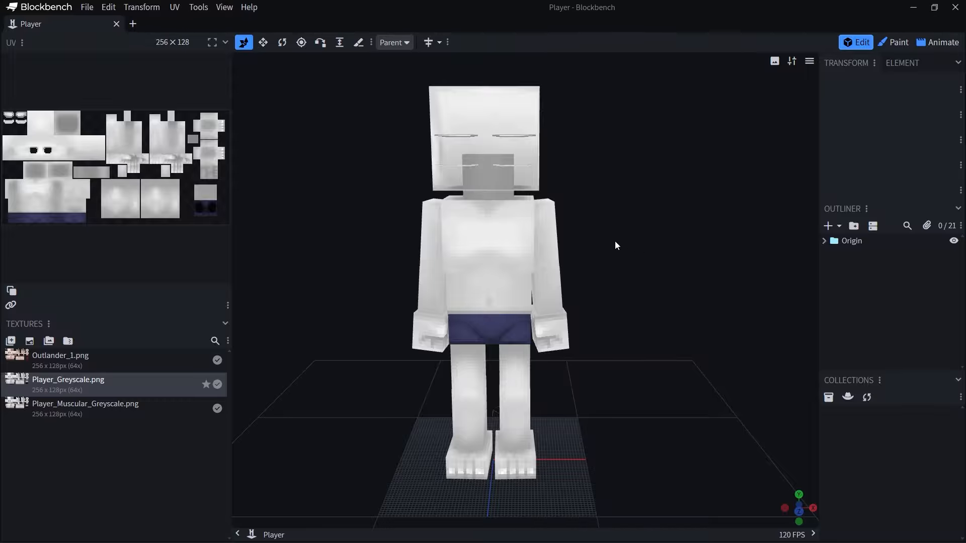
pyautogui.scroll(2, 604, 246)
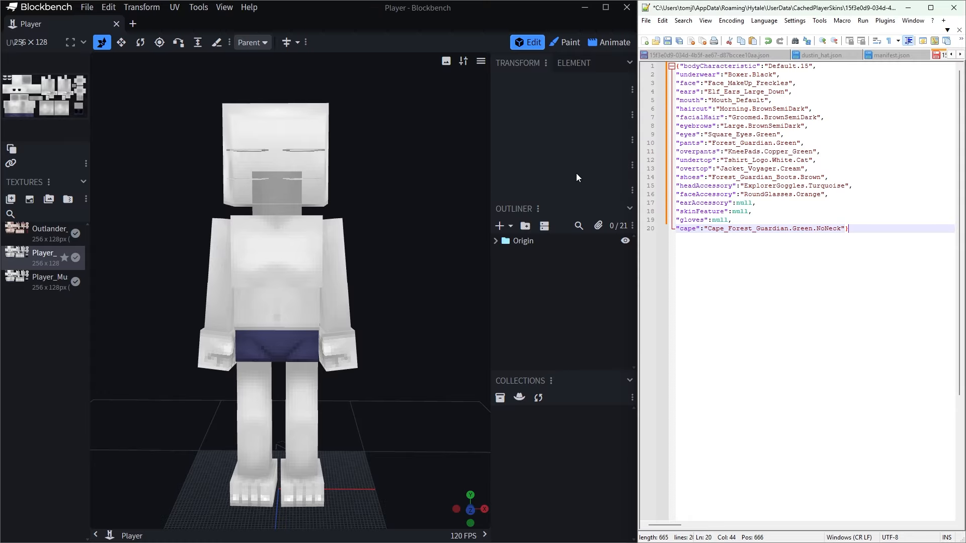
# Examine the face entry Face_MakeUp_Freckles in the skin list.
pyautogui.doubleClick(725, 83)
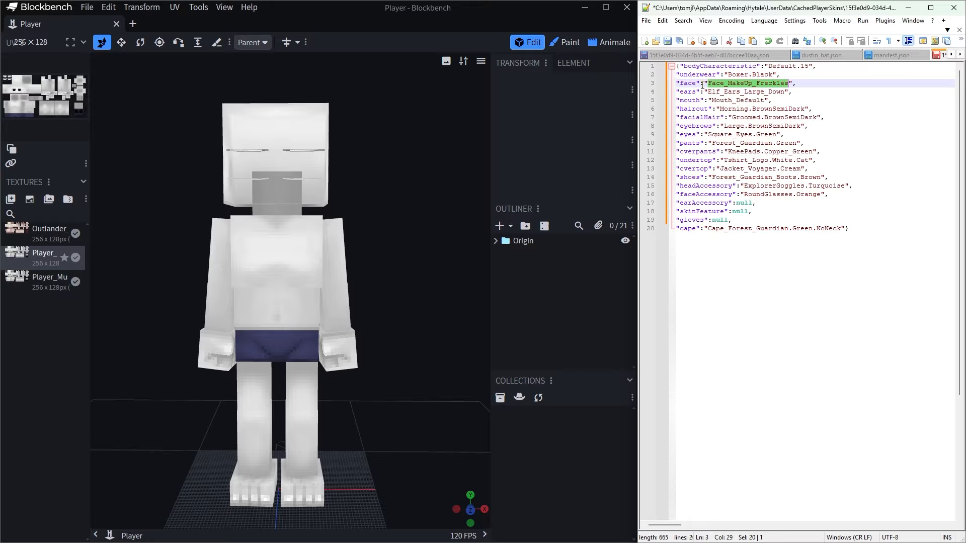
pyautogui.press('Home')
pyautogui.press('Right')
pyautogui.hotkey('ctrl', 'shift', 'Right')
pyautogui.click(753, 91)
pyautogui.doubleClick(760, 86)
pyautogui.click(764, 82)
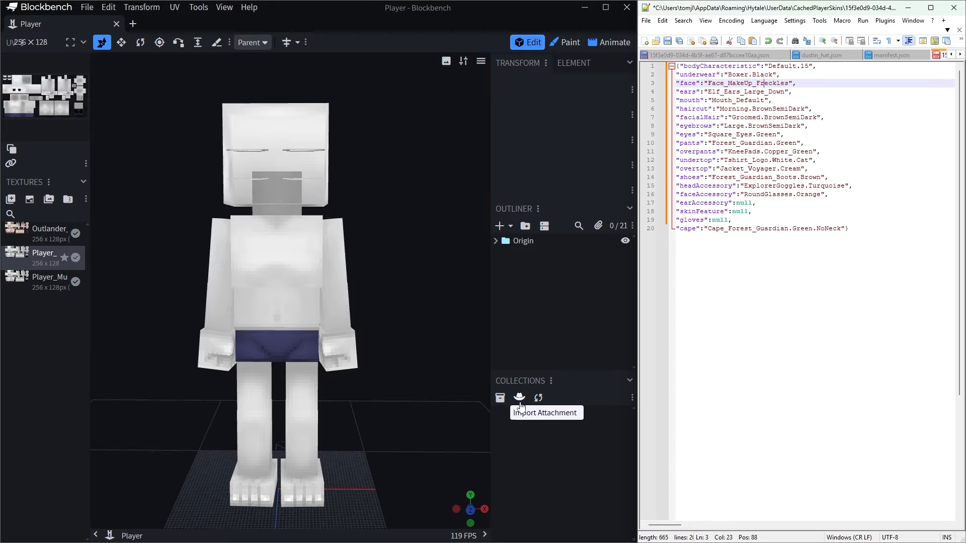
# Import the Player_Face_Detached attachment from the Faces folder within Body_Attachments onto the Player model.
pyautogui.moveTo(328, 294); pyautogui.dragTo(355, 309)
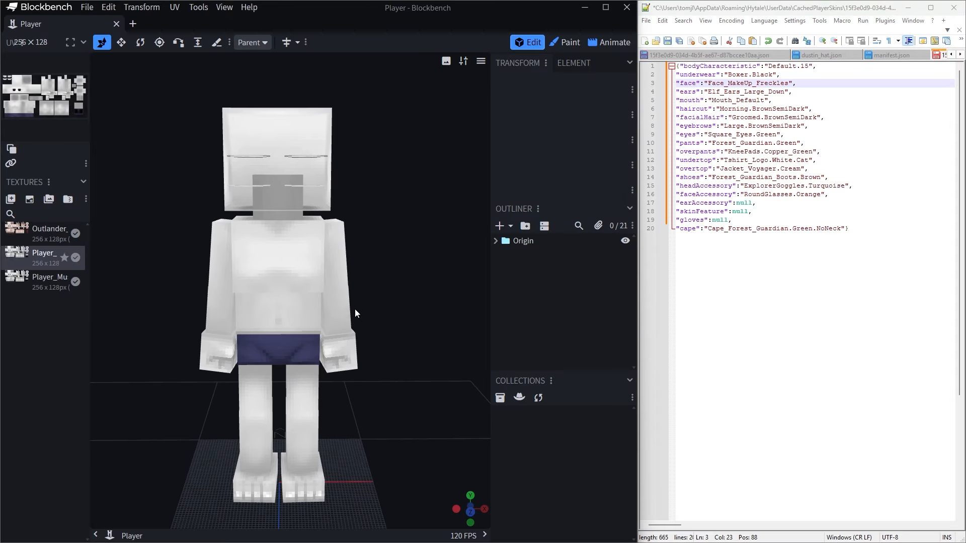
pyautogui.click(519, 397)
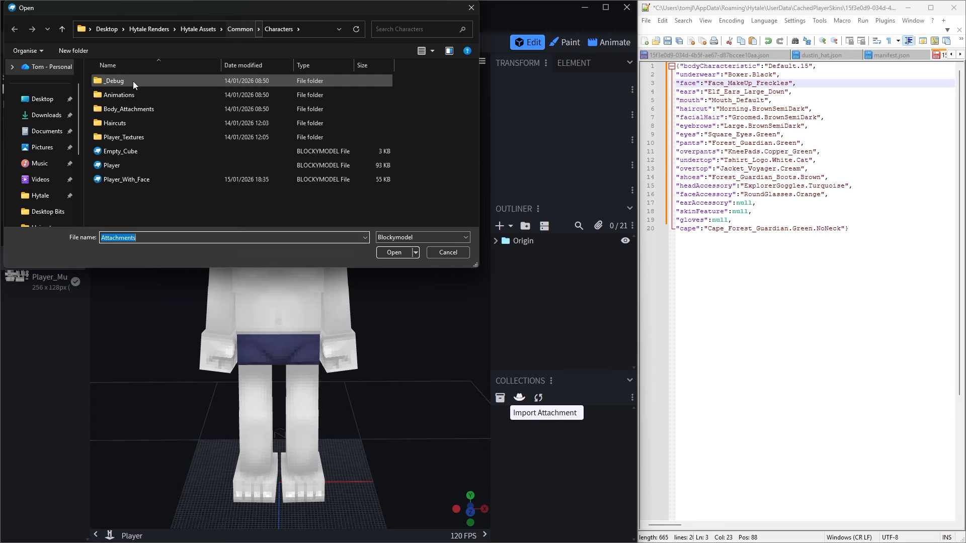
pyautogui.moveTo(224, 14); pyautogui.dragTo(334, 170)
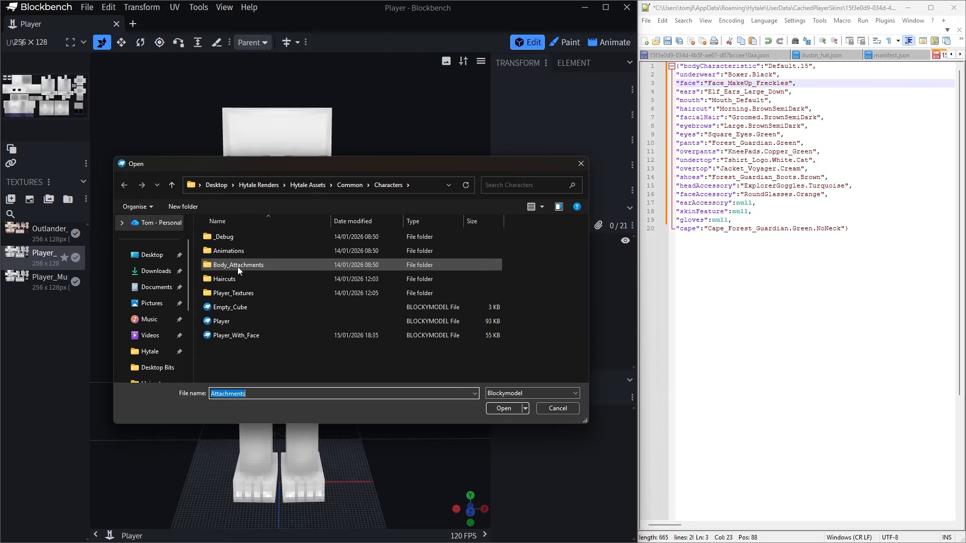
pyautogui.doubleClick(238, 265)
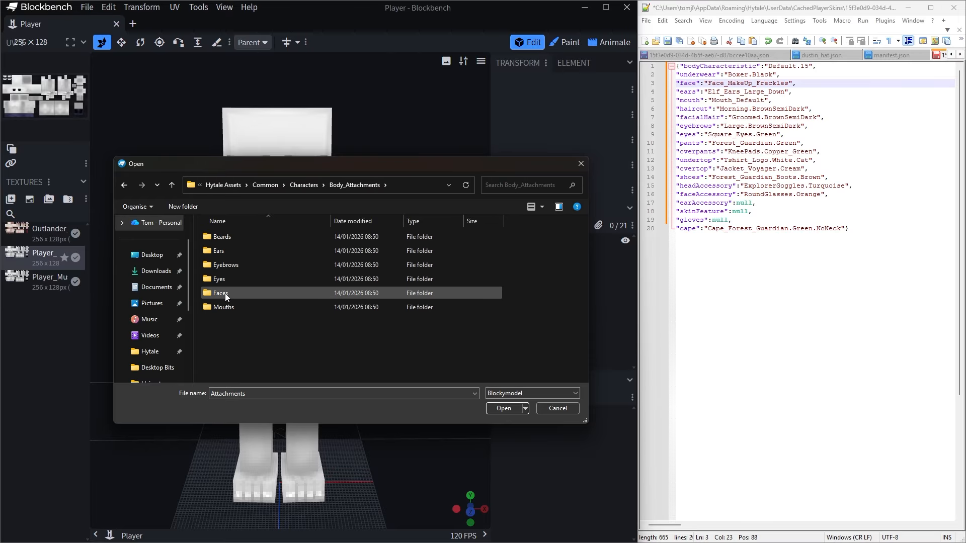
pyautogui.doubleClick(225, 294)
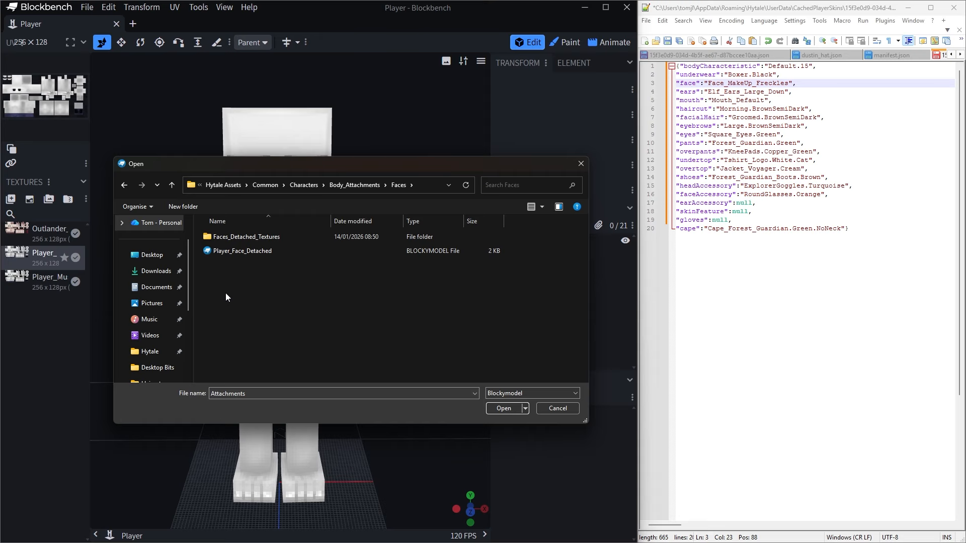
pyautogui.click(231, 252)
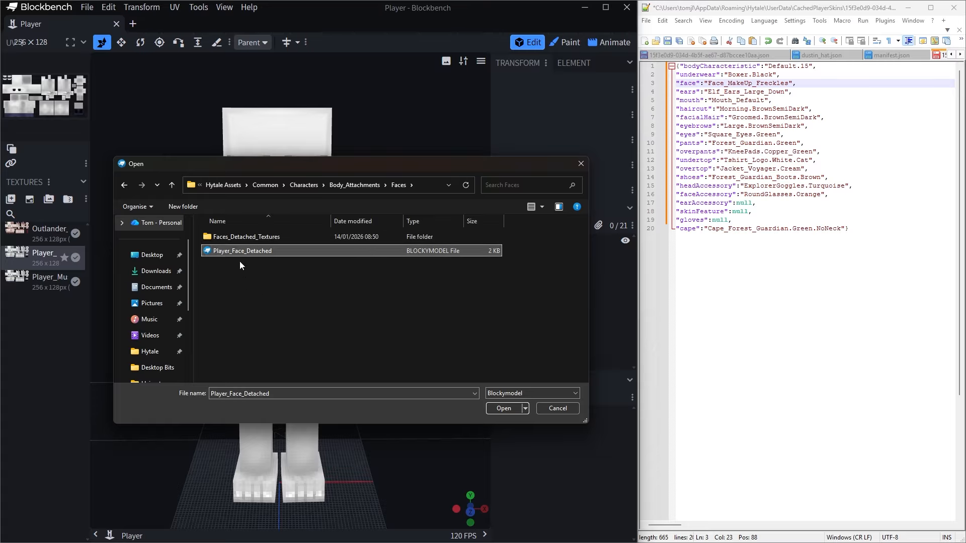
pyautogui.click(504, 412)
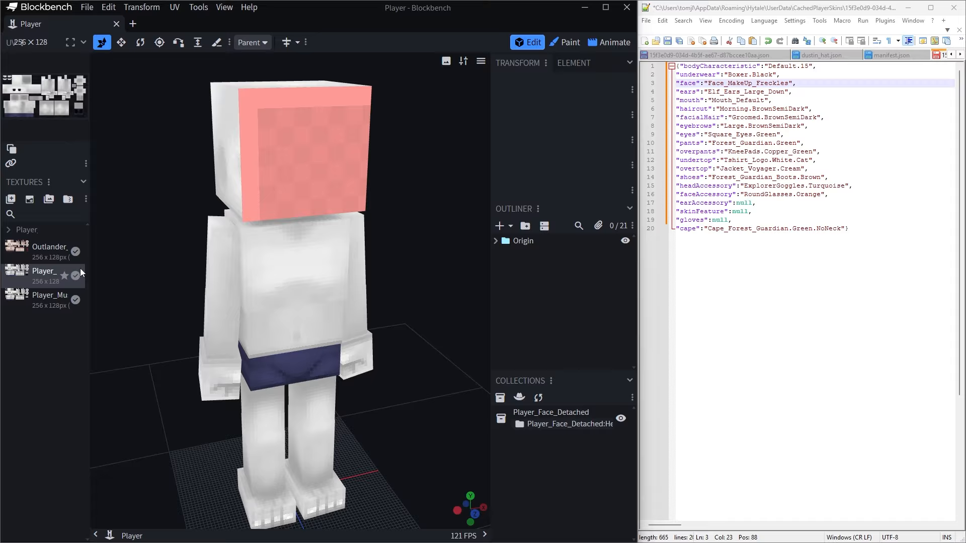
# Add the MakeUp_Face5 texture from the Faces_Detached_Textures folder to the Player_Face_Detached texture group.
pyautogui.moveTo(90, 267); pyautogui.dragTo(146, 274)
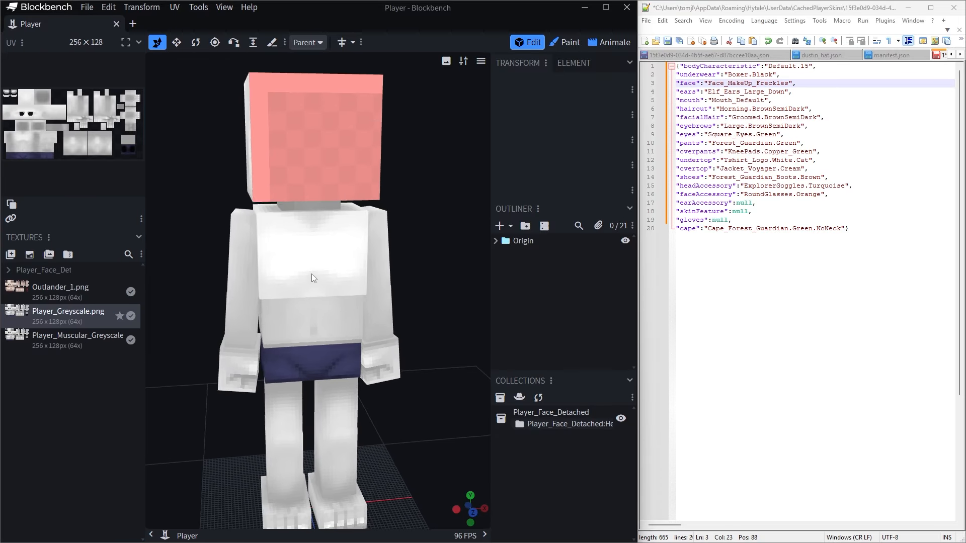
pyautogui.click(312, 157)
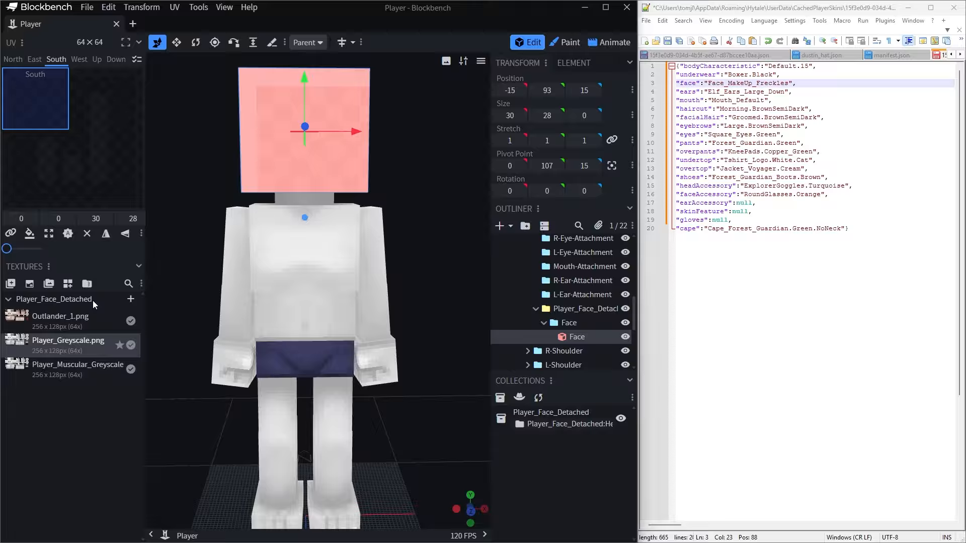
pyautogui.click(131, 299)
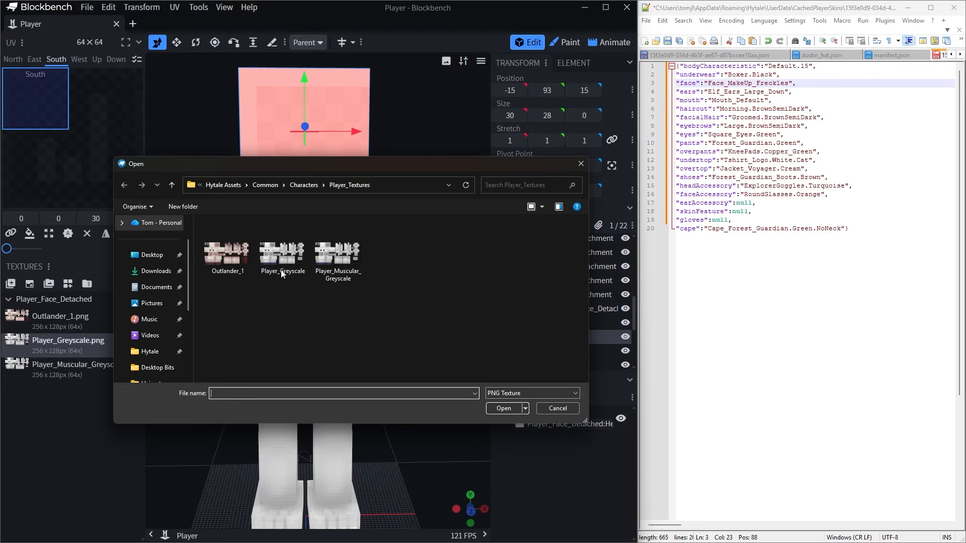
pyautogui.click(301, 185)
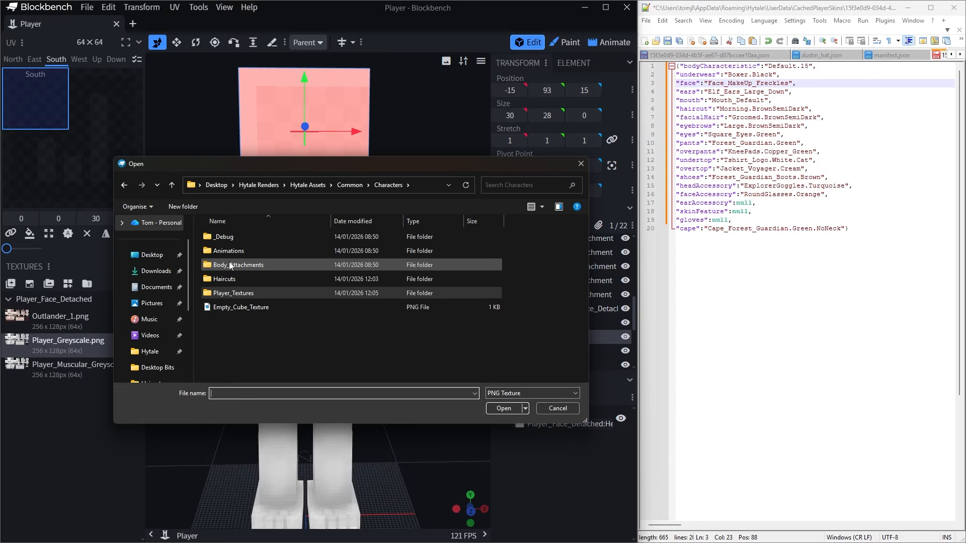
pyautogui.doubleClick(229, 262)
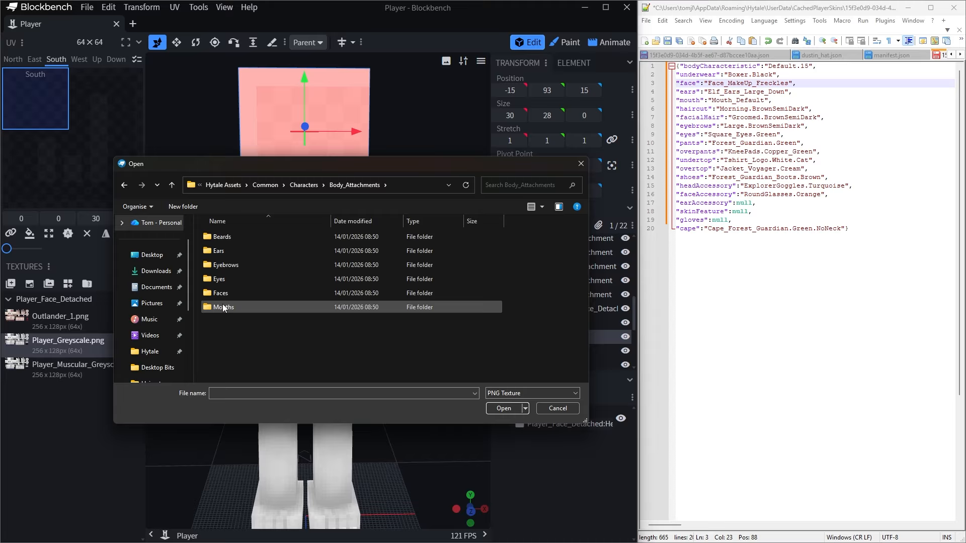
pyautogui.doubleClick(221, 293)
pyautogui.doubleClick(246, 239)
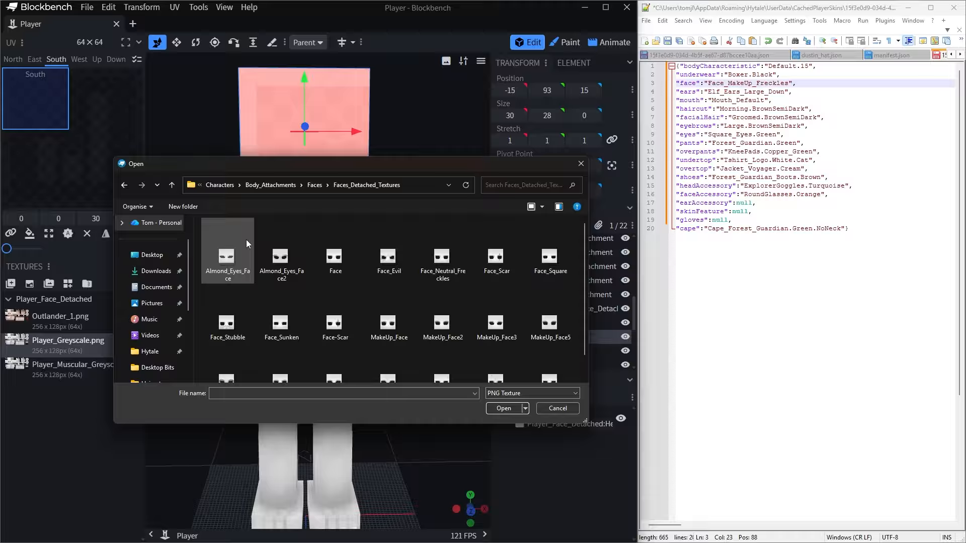
pyautogui.scroll(-1, 390, 322)
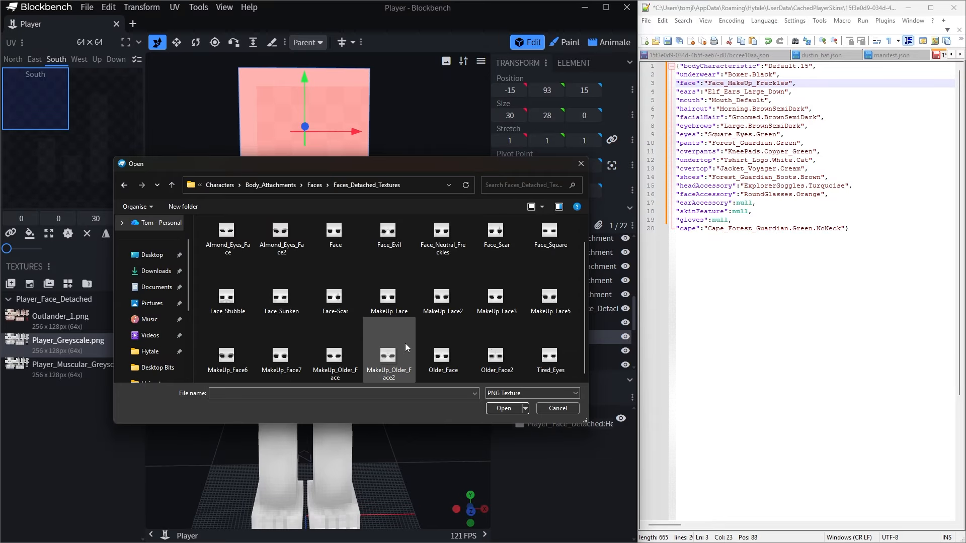
pyautogui.click(551, 297)
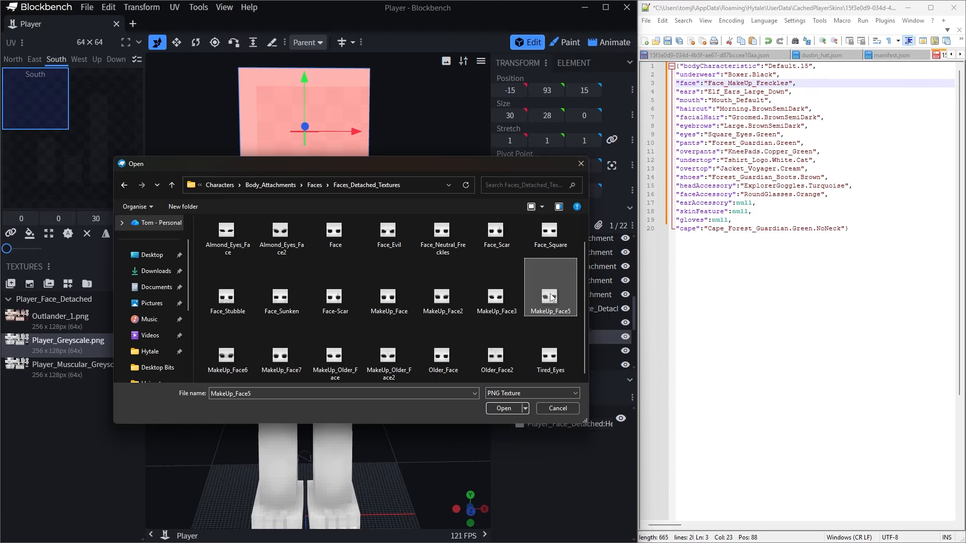
pyautogui.click(500, 410)
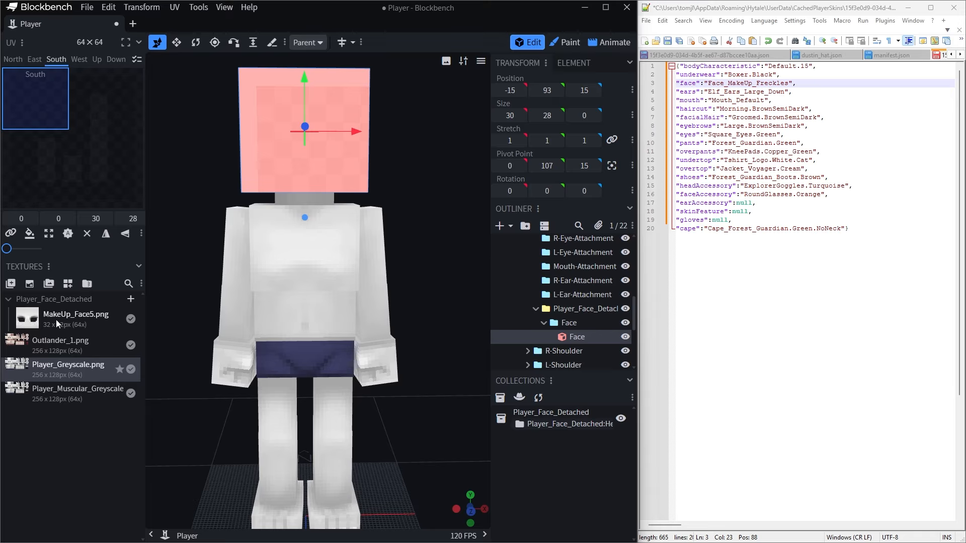
# Make MakeUp_Face5.png the active texture of the detached face, check it on the head and deselect the face.
pyautogui.click(27, 321)
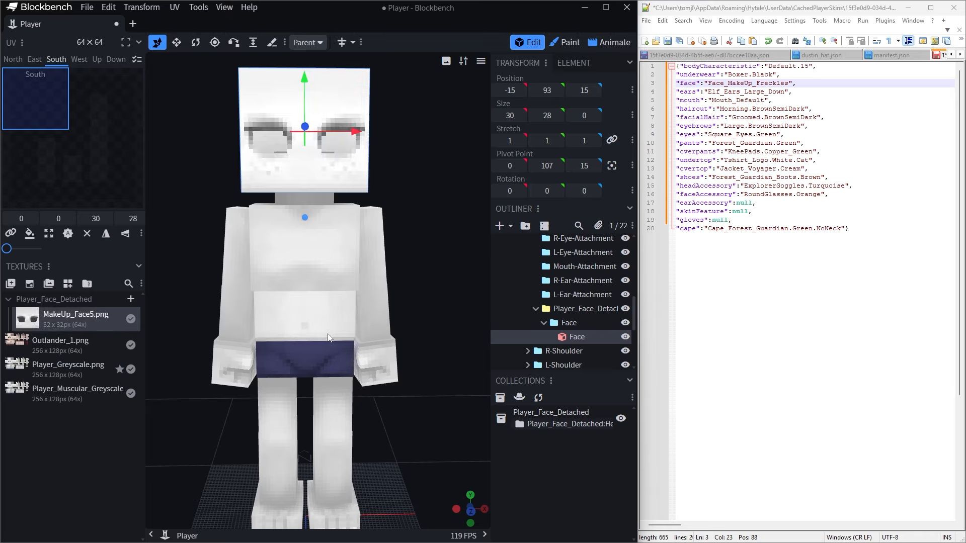
pyautogui.scroll(3, 372, 261)
pyautogui.click(508, 473)
pyautogui.moveTo(368, 392); pyautogui.dragTo(410, 367, button='middle')
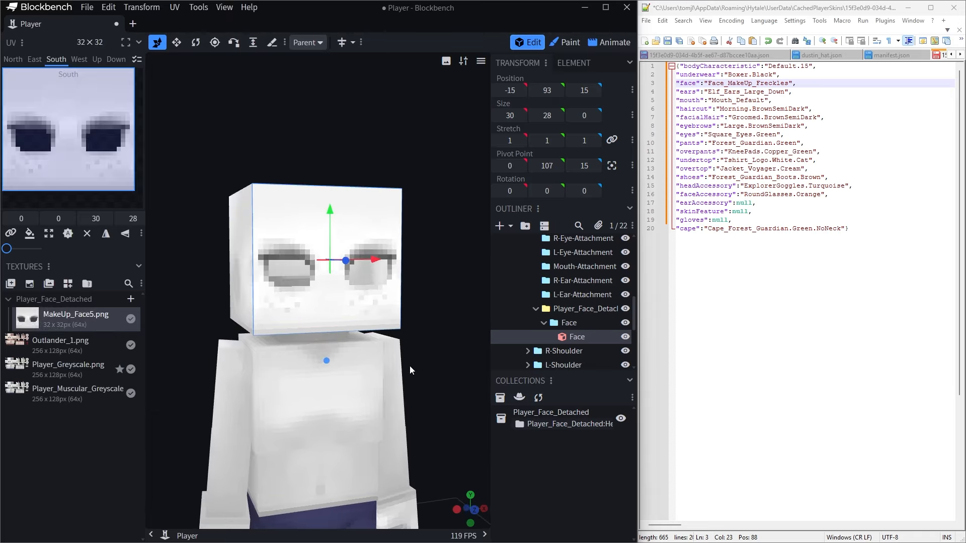
pyautogui.scroll(-1, 443, 312)
pyautogui.moveTo(444, 312); pyautogui.dragTo(467, 309, button='middle')
pyautogui.scroll(-3, 536, 343)
pyautogui.click(541, 334)
# Import the Morning haircut attachment from the Haircuts folder within Characters onto the Player model.
pyautogui.click(519, 397)
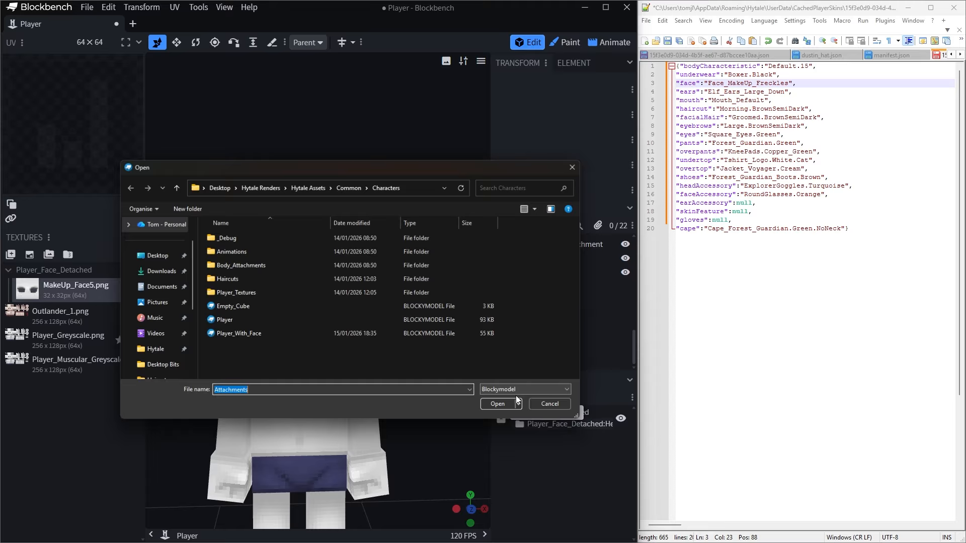
pyautogui.moveTo(299, 166); pyautogui.dragTo(384, 178)
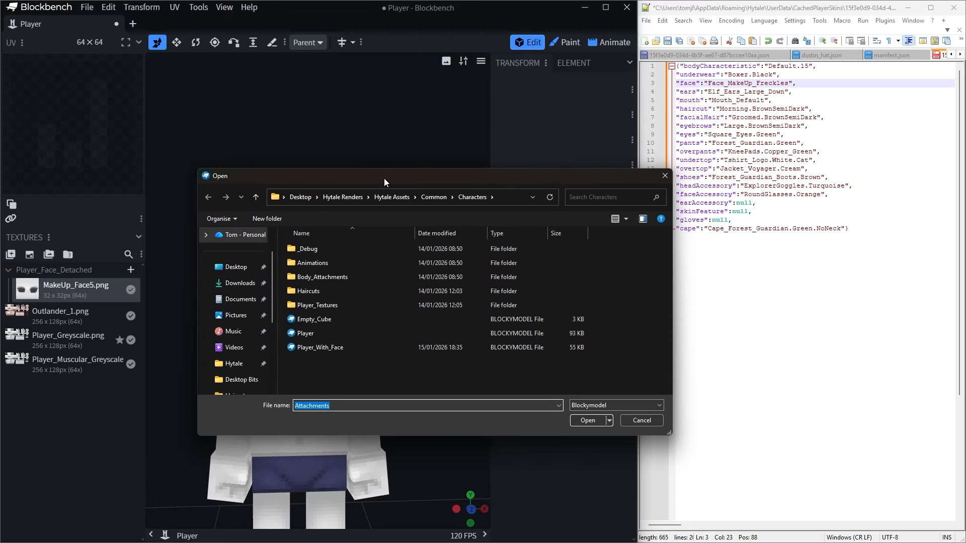
pyautogui.doubleClick(317, 293)
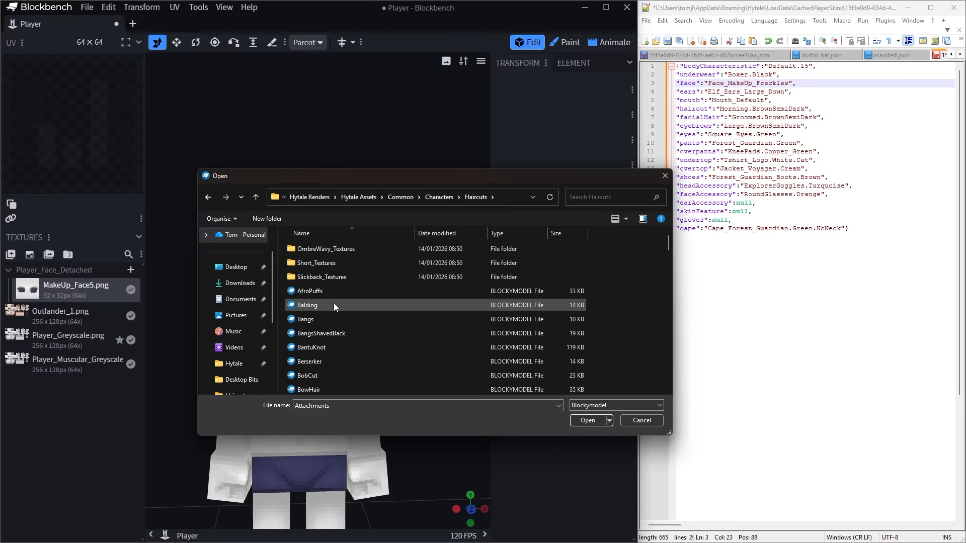
pyautogui.scroll(-3, 334, 307)
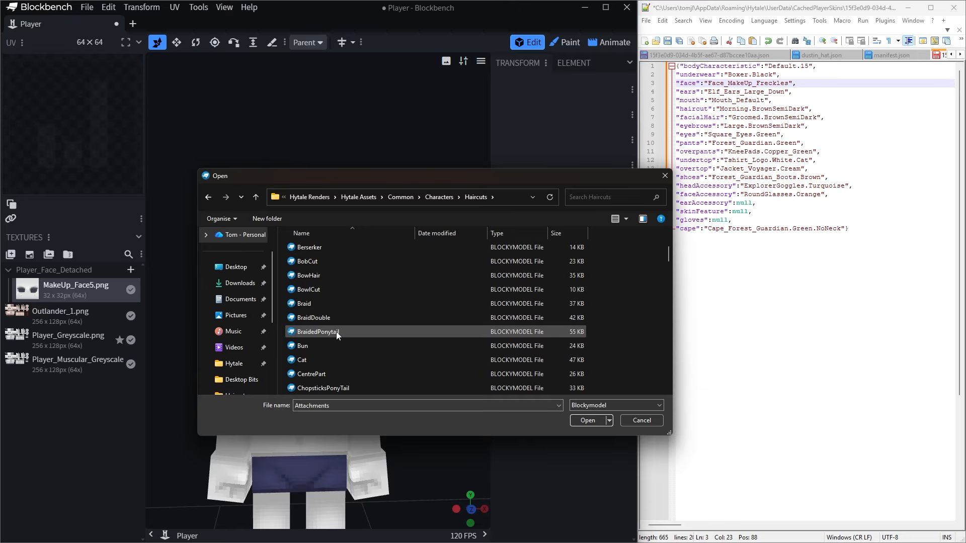
pyautogui.scroll(-10, 336, 331)
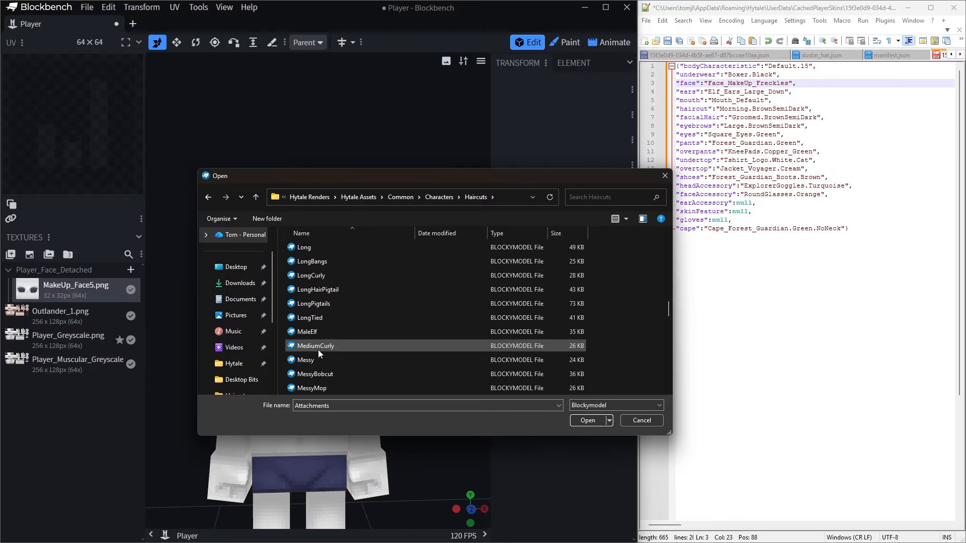
pyautogui.scroll(-1, 318, 349)
pyautogui.scroll(-2, 320, 327)
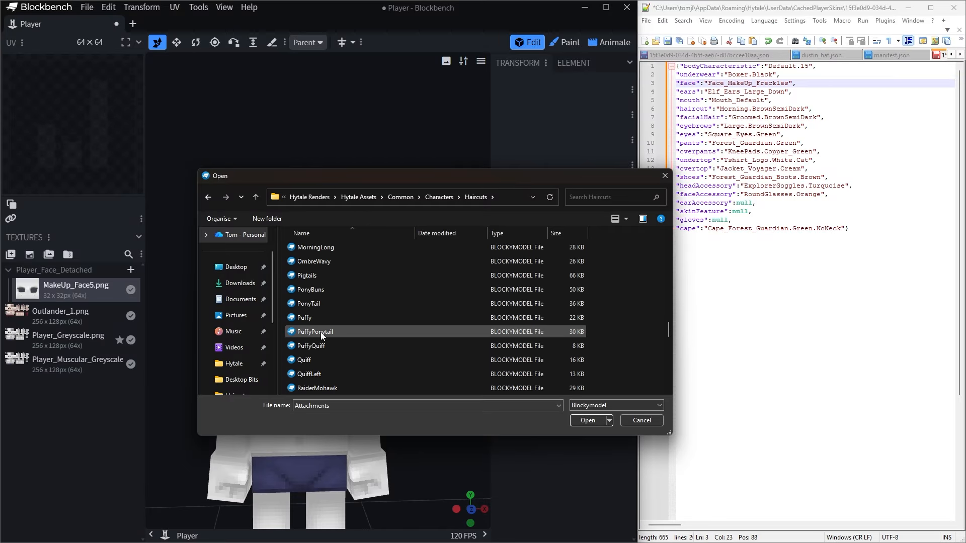
pyautogui.click(325, 318)
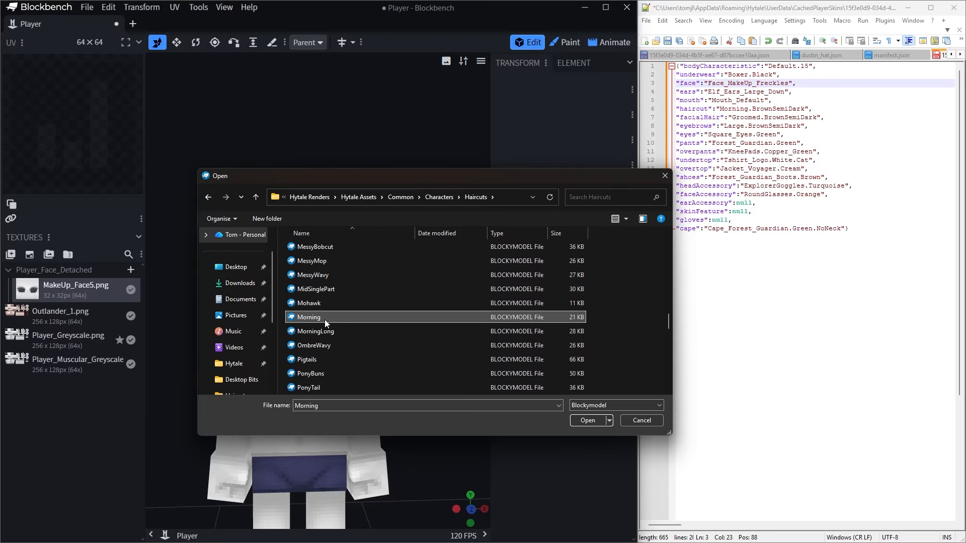
pyautogui.click(580, 420)
pyautogui.scroll(-2, 336, 343)
pyautogui.moveTo(336, 343); pyautogui.dragTo(362, 276, button='middle')
pyautogui.scroll(3, 294, 304)
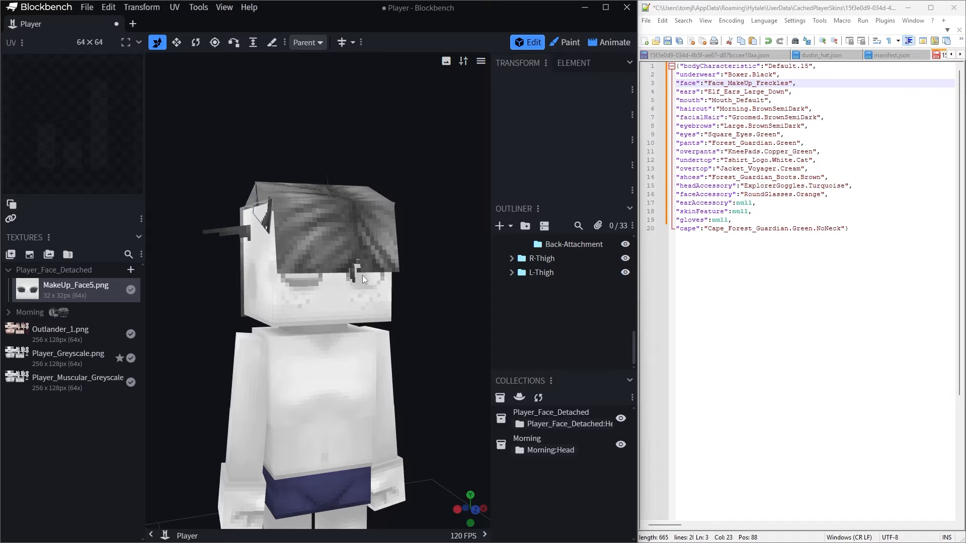
# Expand the Morning texture group and apply Morning_Greyscale.png to the haircut.
pyautogui.click(9, 312)
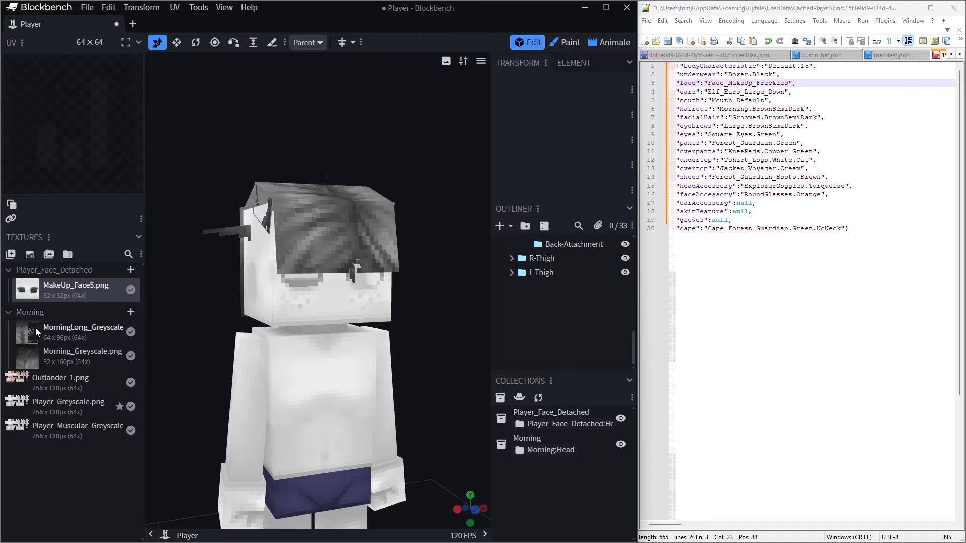
pyautogui.click(61, 357)
pyautogui.moveTo(386, 297); pyautogui.dragTo(313, 345, button='middle')
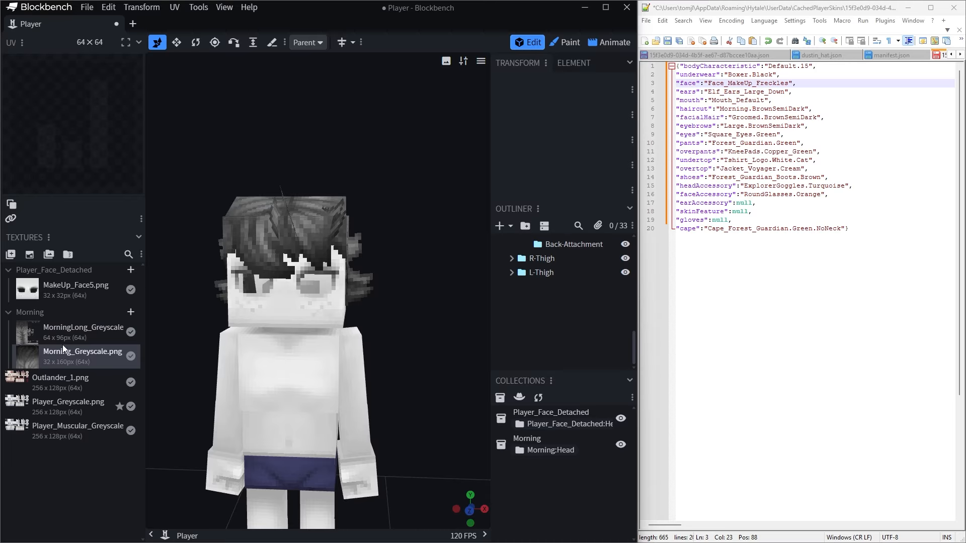
pyautogui.click(130, 312)
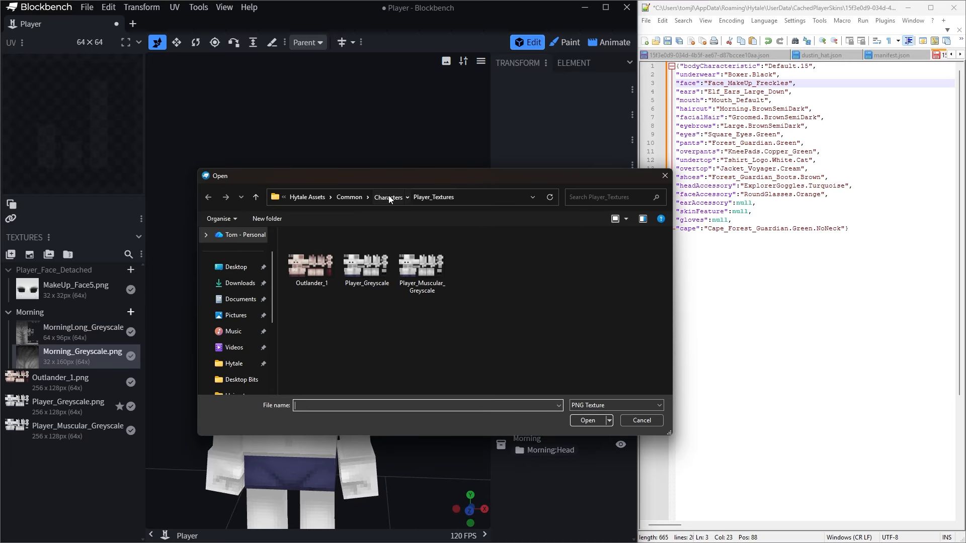
pyautogui.click(389, 198)
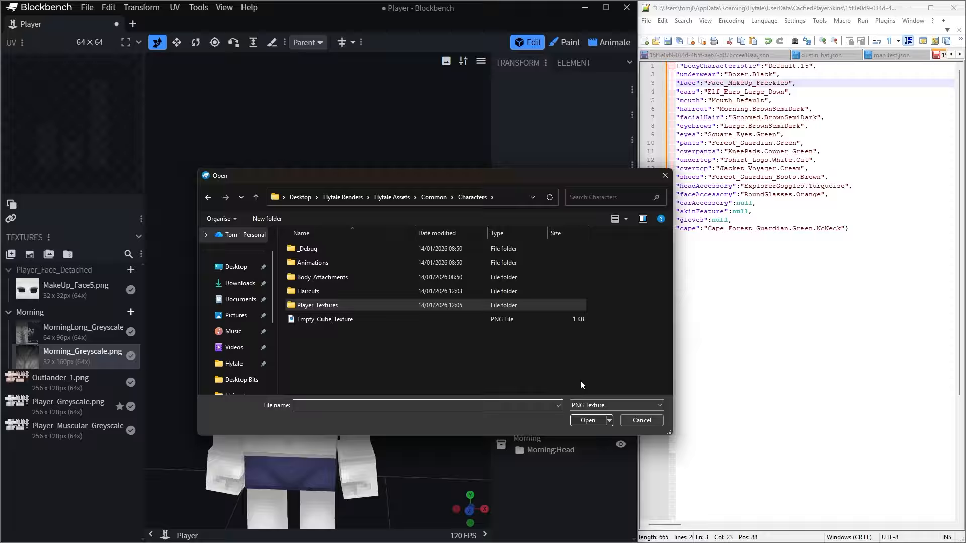
pyautogui.doubleClick(312, 292)
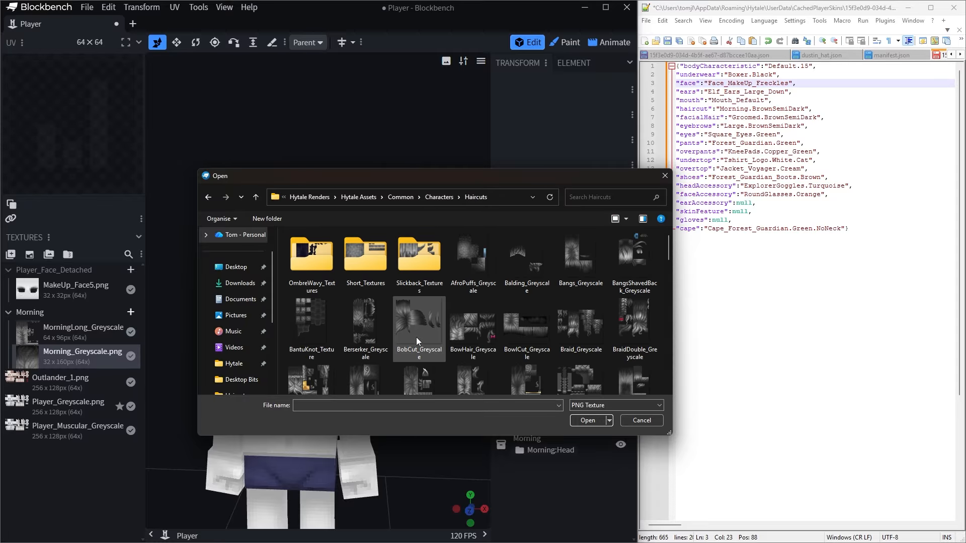
pyautogui.click(477, 328)
pyautogui.click(588, 420)
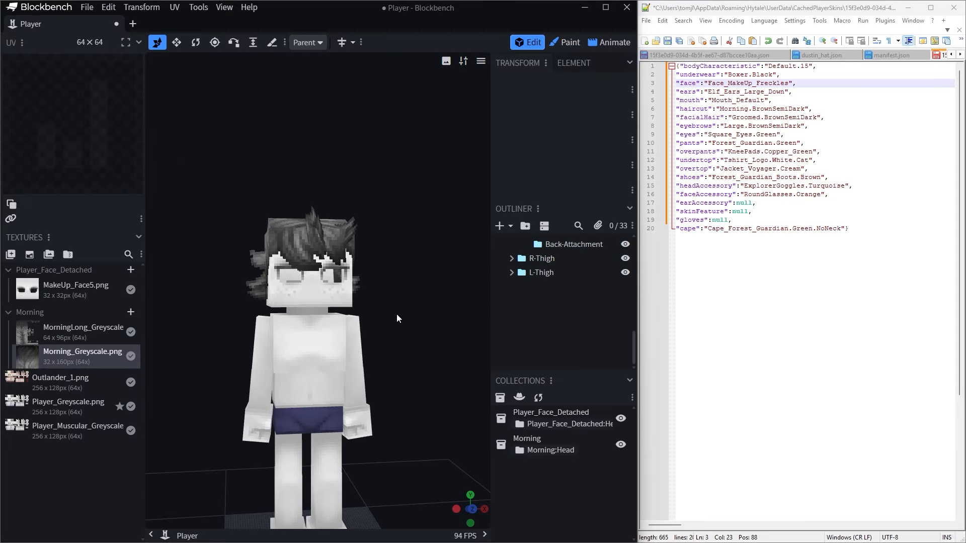
# Inspect the face and haircut on the head up close, and examine the ears entry Elf_Ears_Large_Down in the skin list.
pyautogui.scroll(3, 399, 313)
pyautogui.moveTo(422, 327); pyautogui.dragTo(403, 344)
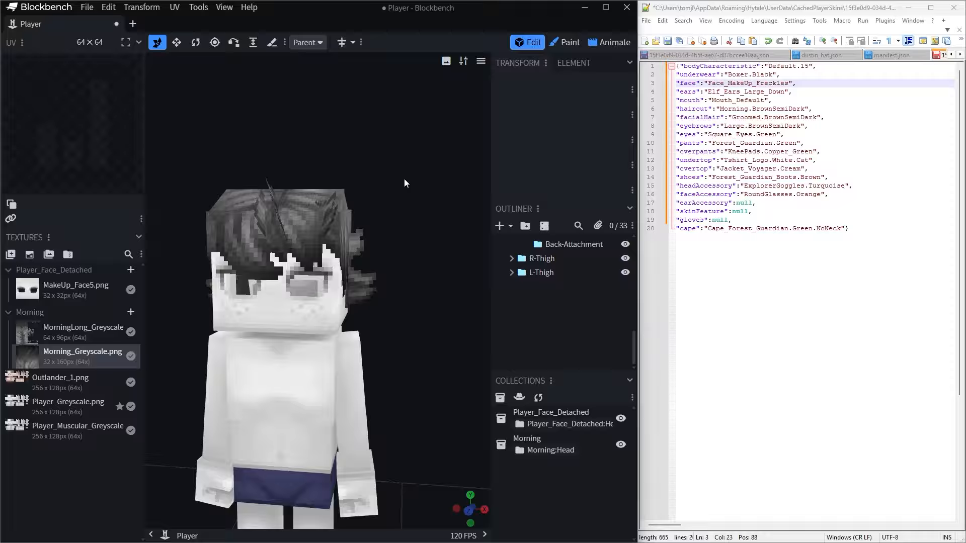
pyautogui.moveTo(405, 183); pyautogui.dragTo(427, 203)
pyautogui.scroll(2, 424, 177)
pyautogui.scroll(3, 409, 194)
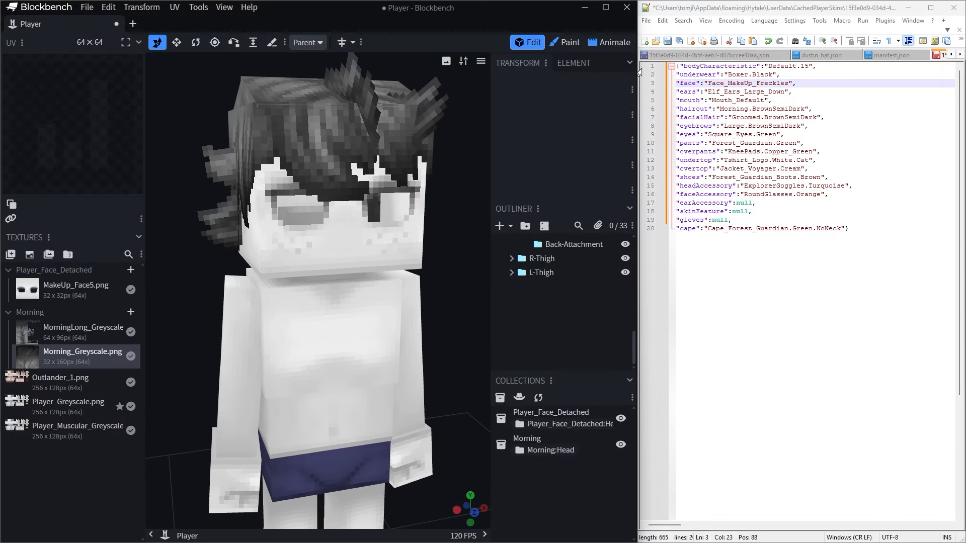
pyautogui.doubleClick(728, 91)
pyautogui.click(700, 94)
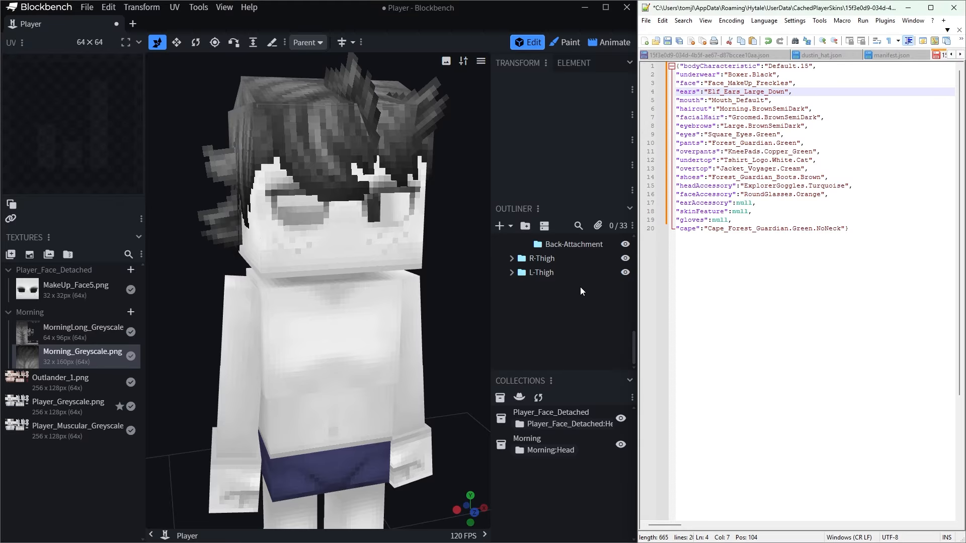
# Look through the Ears folder within Characters > Body_Attachments for the large downward elf ears model.
pyautogui.click(520, 398)
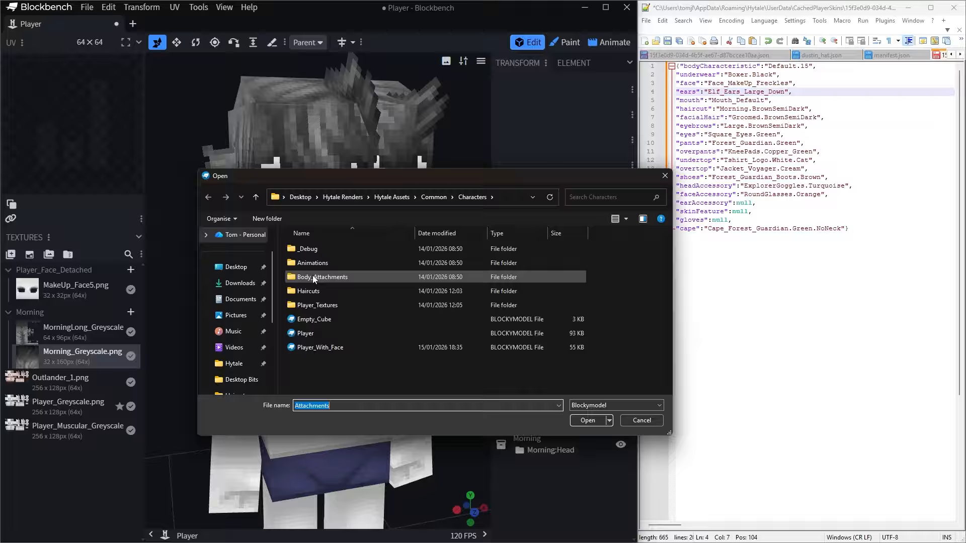
pyautogui.doubleClick(313, 277)
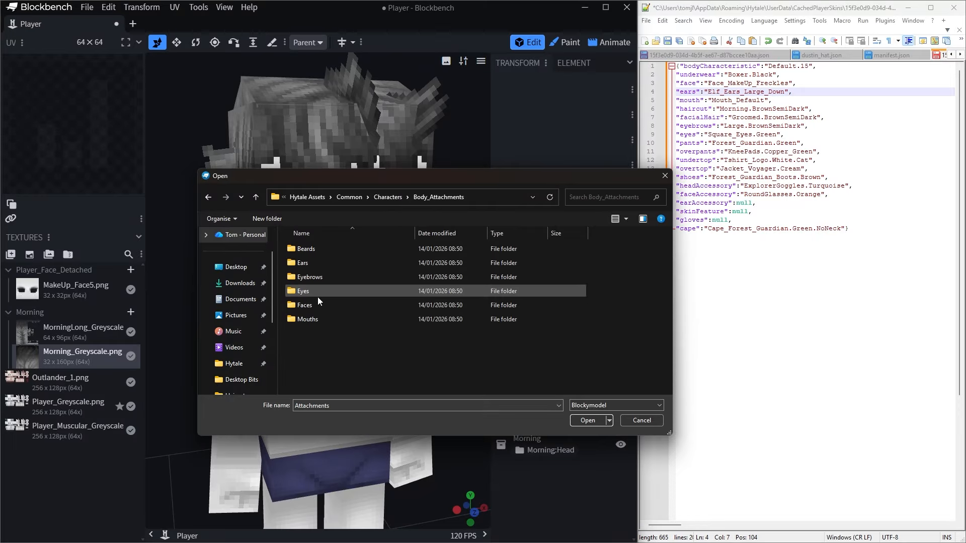
pyautogui.doubleClick(315, 264)
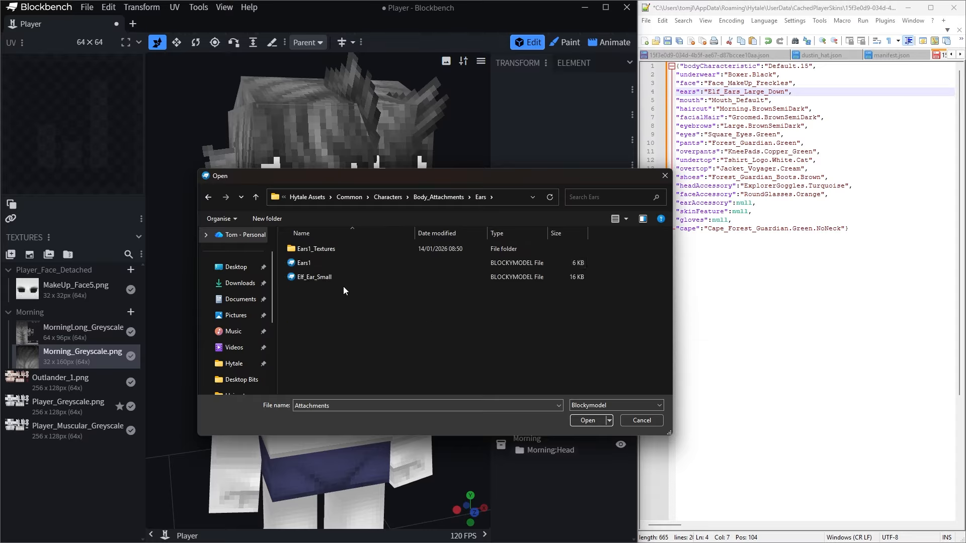
pyautogui.click(309, 263)
pyautogui.click(324, 277)
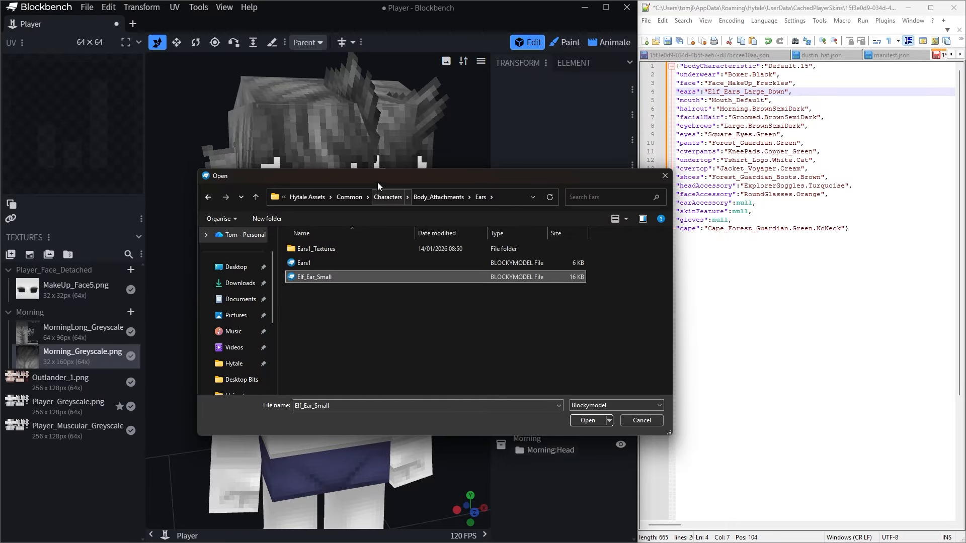
pyautogui.moveTo(377, 180); pyautogui.dragTo(364, 215)
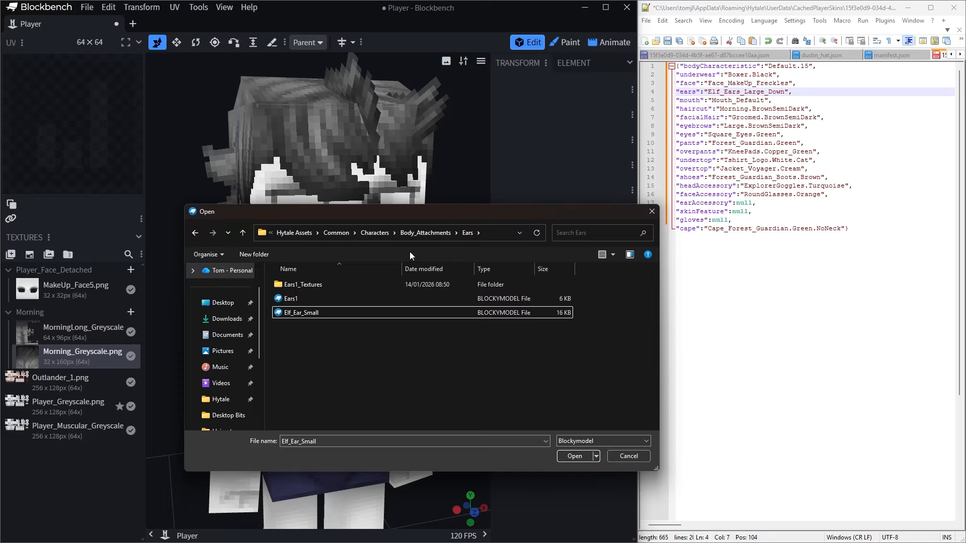
# Import the Elf_Ear_Large_Down attachment from the Head folder within Common > Cosmetics onto the Player model.
pyautogui.click(335, 233)
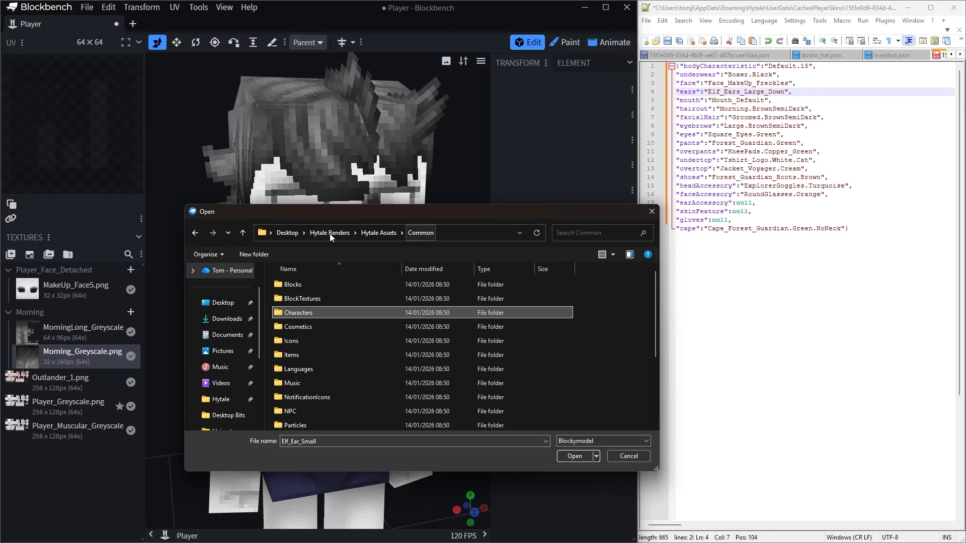
pyautogui.doubleClick(296, 327)
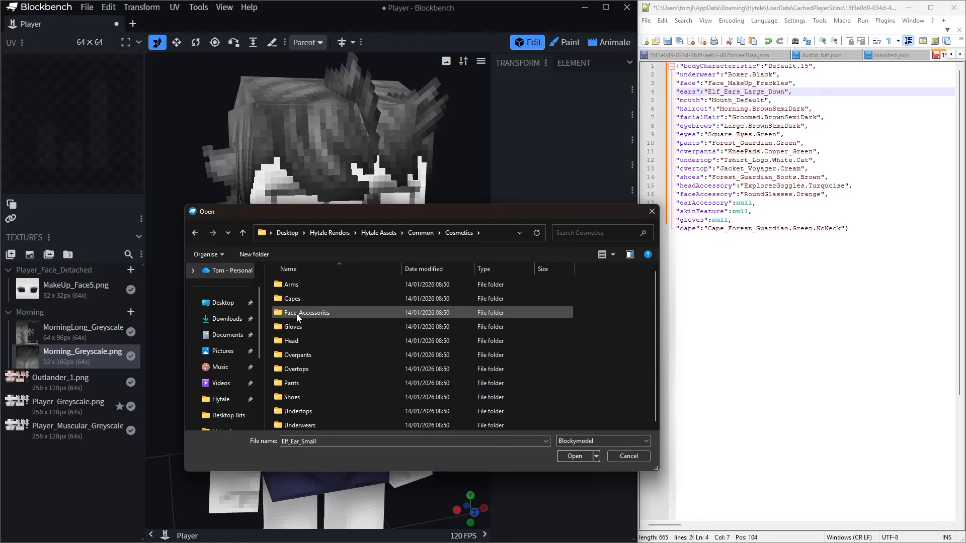
pyautogui.doubleClick(306, 341)
pyautogui.scroll(-4, 346, 373)
pyautogui.scroll(-5, 346, 371)
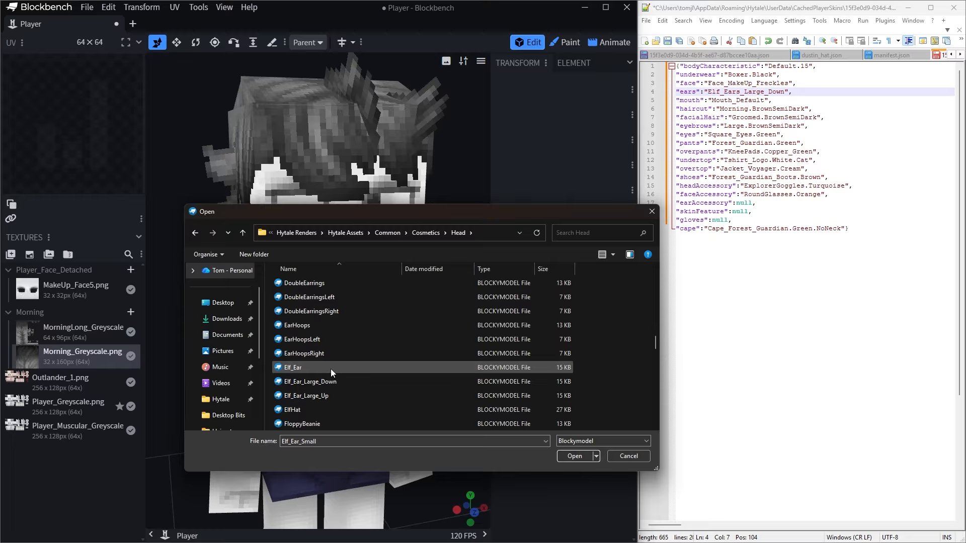
pyautogui.click(309, 371)
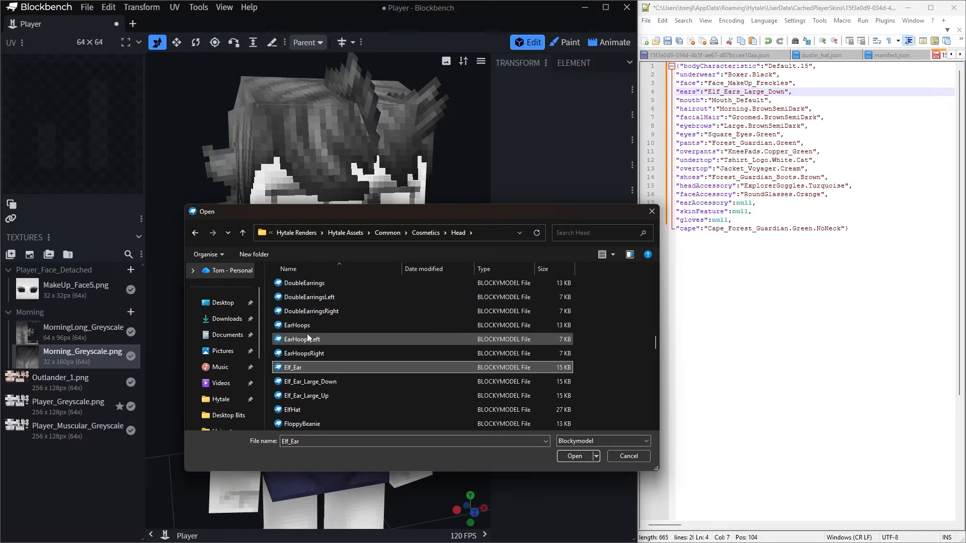
pyautogui.click(317, 383)
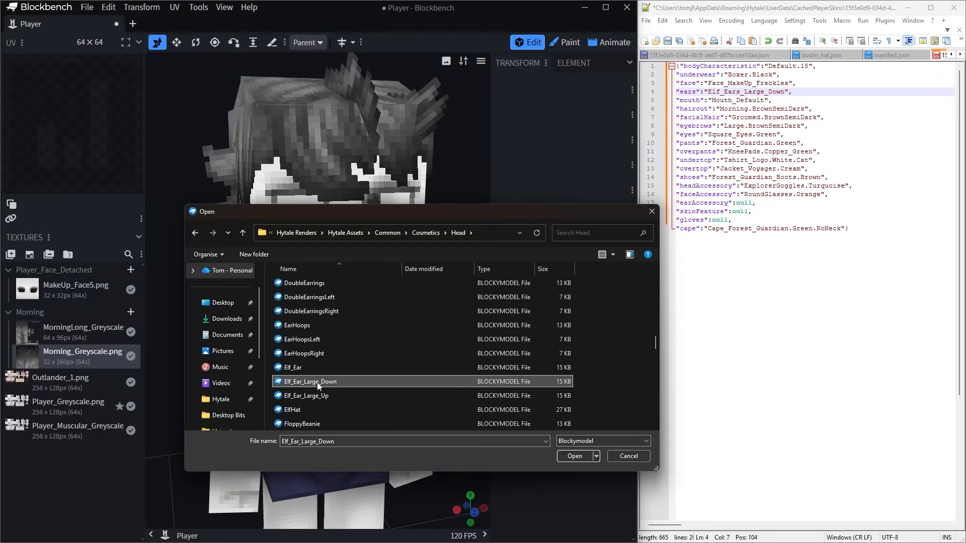
pyautogui.click(322, 395)
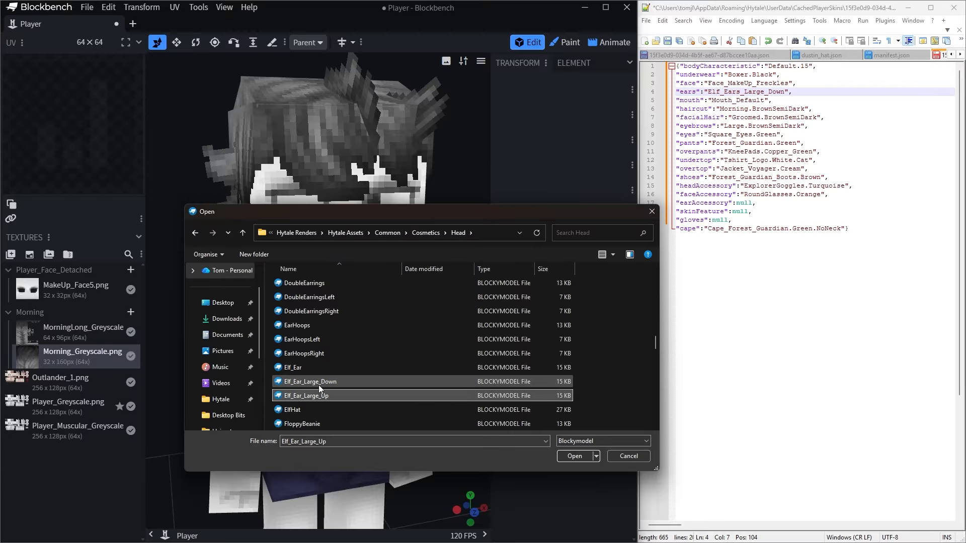
pyautogui.click(319, 383)
pyautogui.click(574, 456)
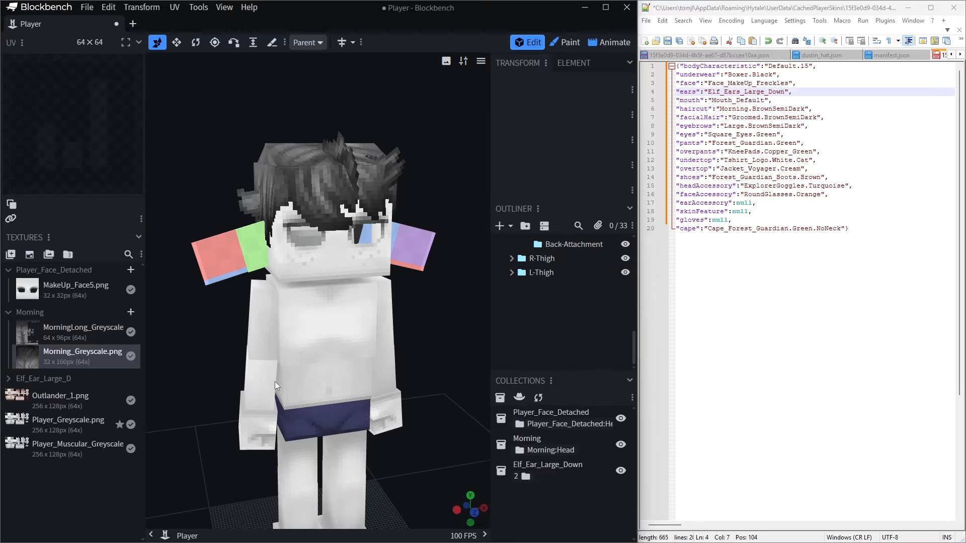
pyautogui.scroll(2, 274, 386)
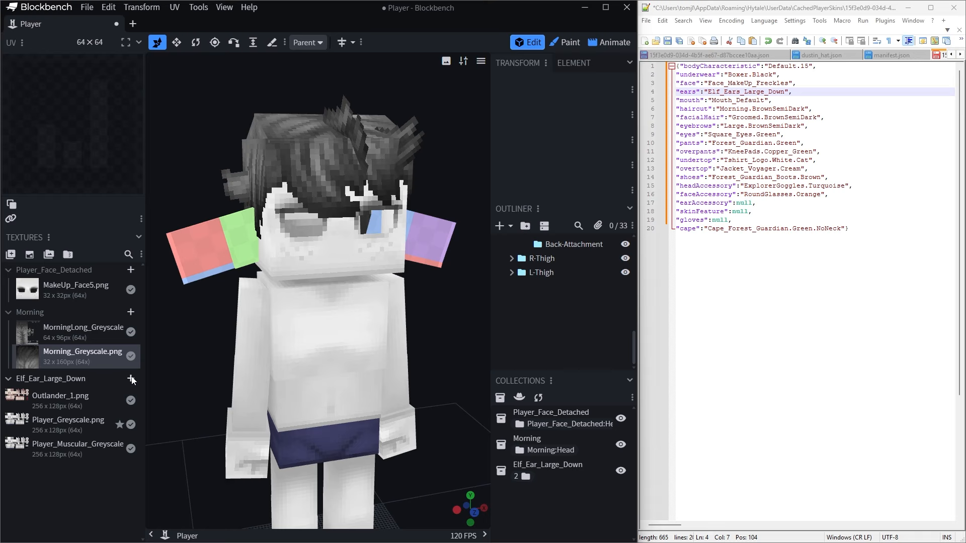
# Add Elf_Ear_Large_Greyscale.png from the Cosmetics Head folder to the Elf_Ear_Large_Down texture group and apply it to the ears.
pyautogui.click(131, 379)
pyautogui.click(342, 233)
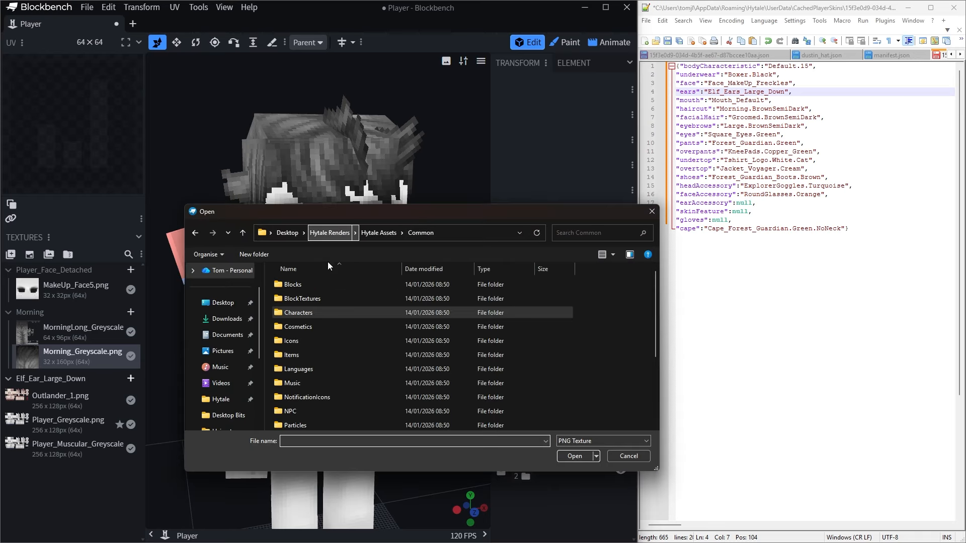
pyautogui.doubleClick(307, 326)
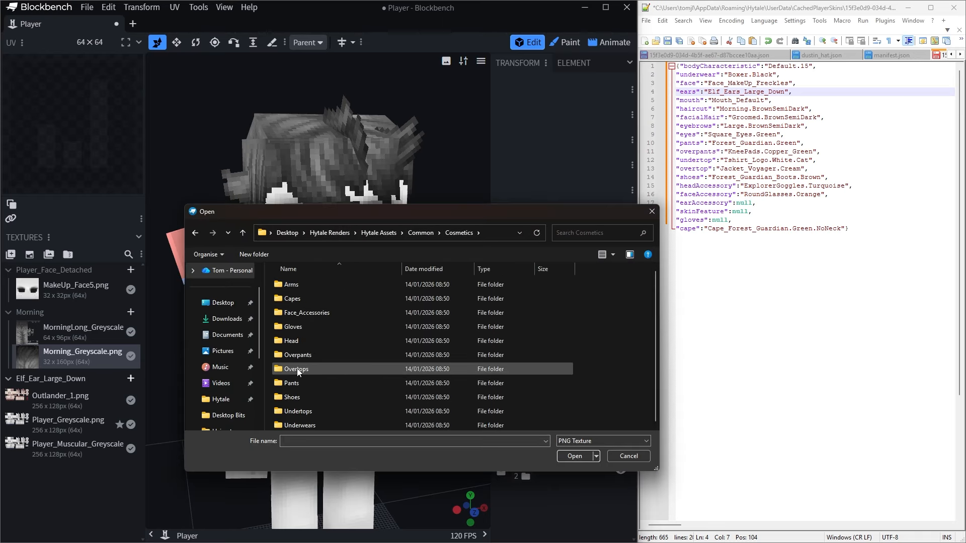
pyautogui.doubleClick(303, 340)
pyautogui.scroll(-3, 327, 319)
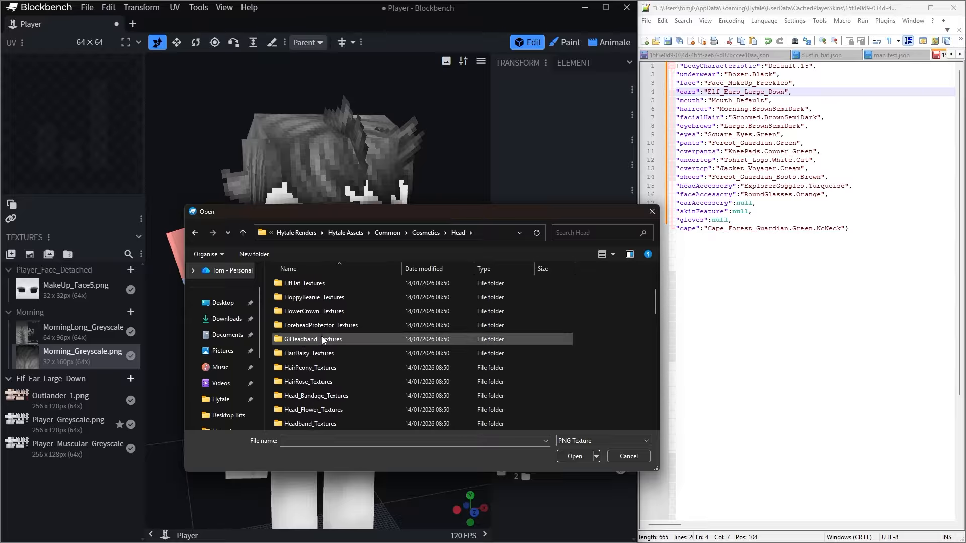
pyautogui.scroll(-15, 334, 375)
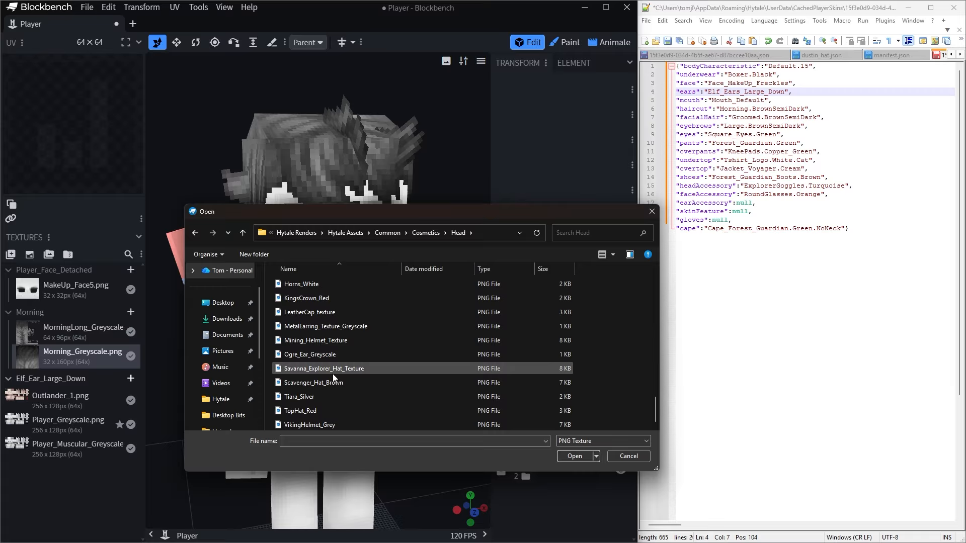
pyautogui.scroll(3, 297, 350)
pyautogui.scroll(1, 344, 352)
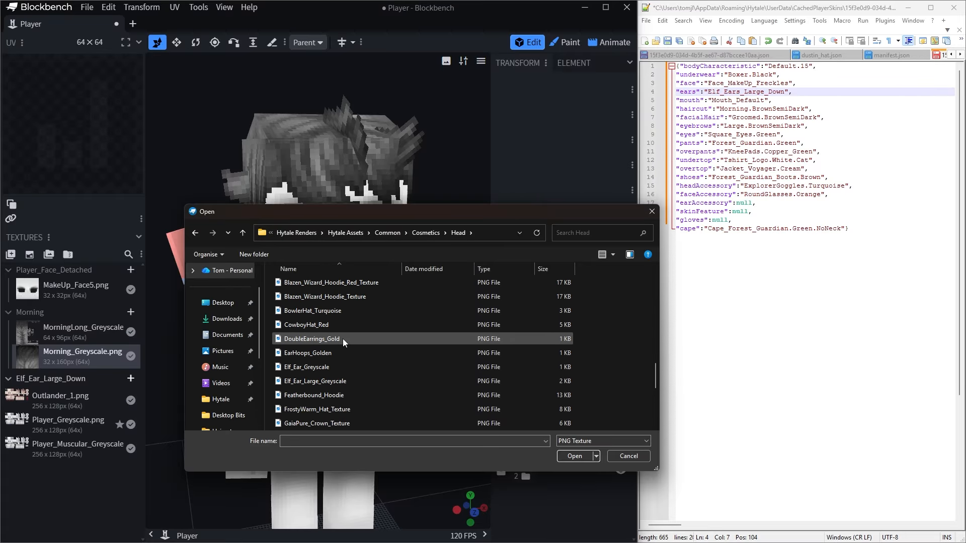
pyautogui.click(317, 378)
pyautogui.click(567, 456)
pyautogui.scroll(-2, 413, 367)
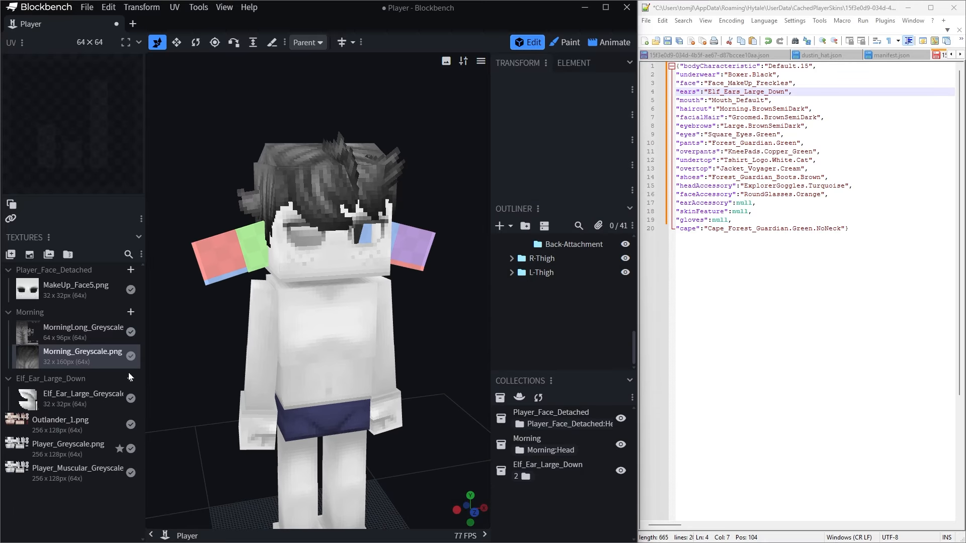
pyautogui.click(81, 394)
pyautogui.moveTo(166, 392); pyautogui.dragTo(423, 286)
# Browse the Eyes, Faces, Mouths, Ears and Beards folders within Body_Attachments to review the available attachment models.
pyautogui.click(519, 398)
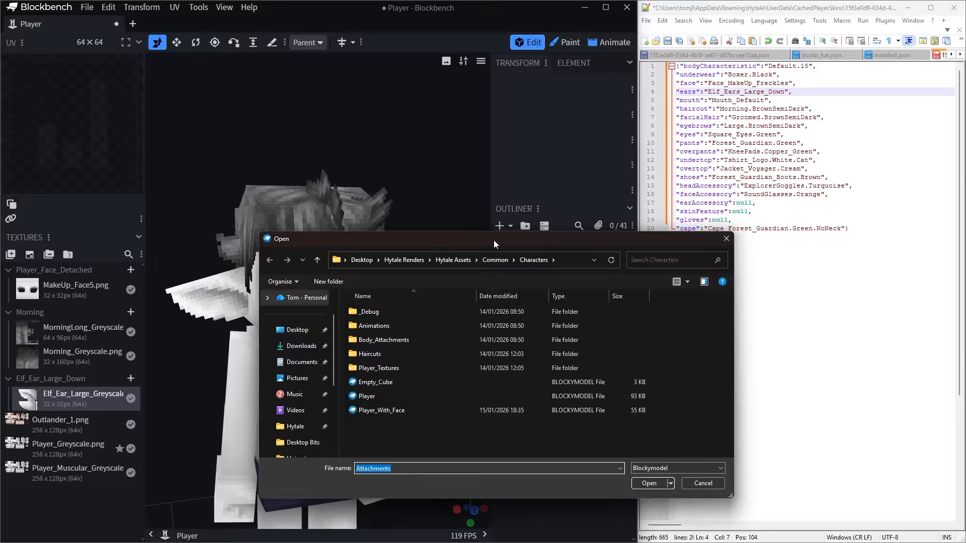
pyautogui.doubleClick(390, 343)
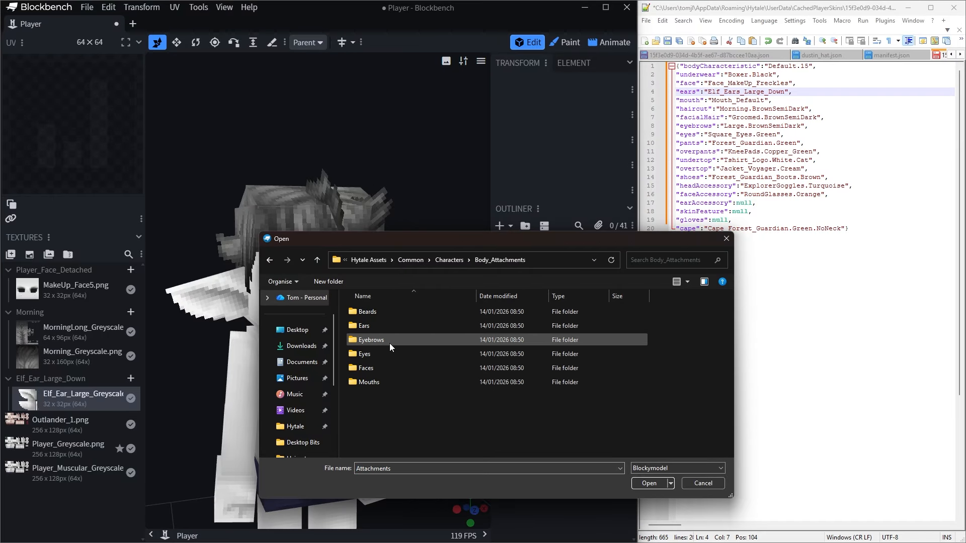
pyautogui.doubleClick(412, 357)
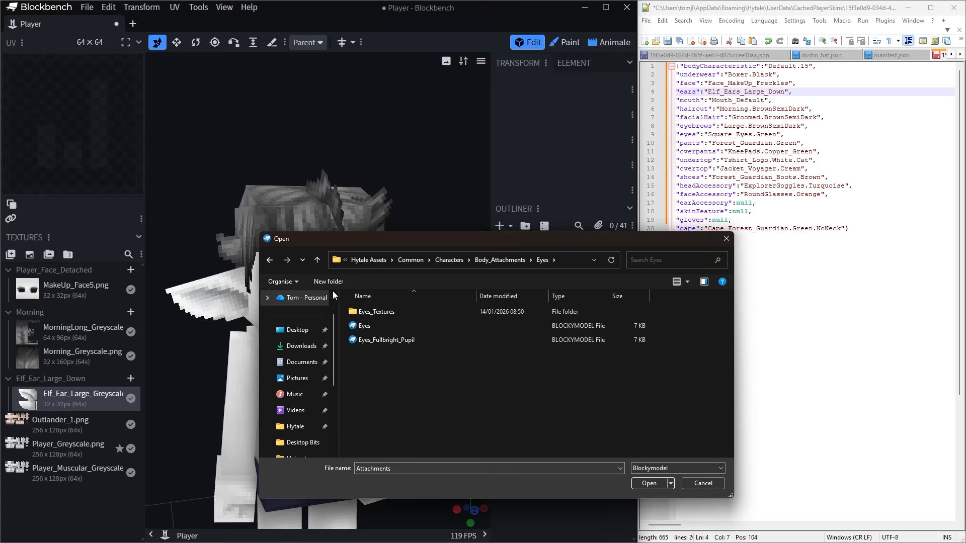
pyautogui.click(271, 260)
pyautogui.doubleClick(373, 367)
pyautogui.click(270, 261)
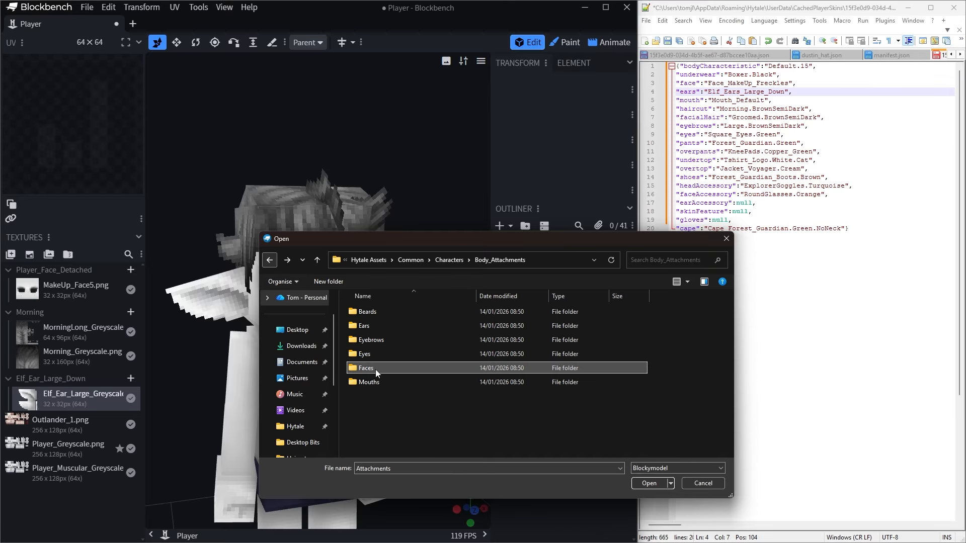
pyautogui.doubleClick(380, 379)
pyautogui.click(273, 261)
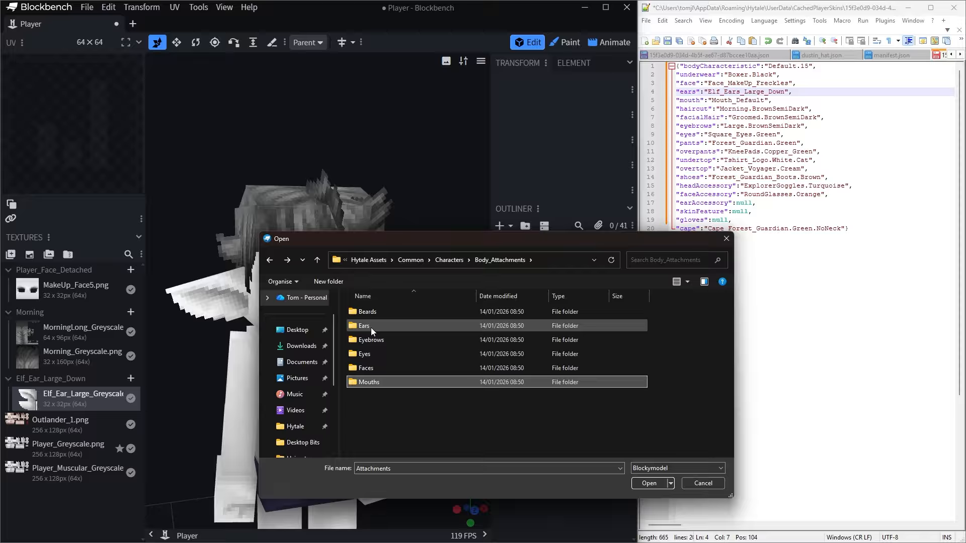
pyautogui.doubleClick(370, 327)
pyautogui.click(270, 261)
pyautogui.doubleClick(365, 312)
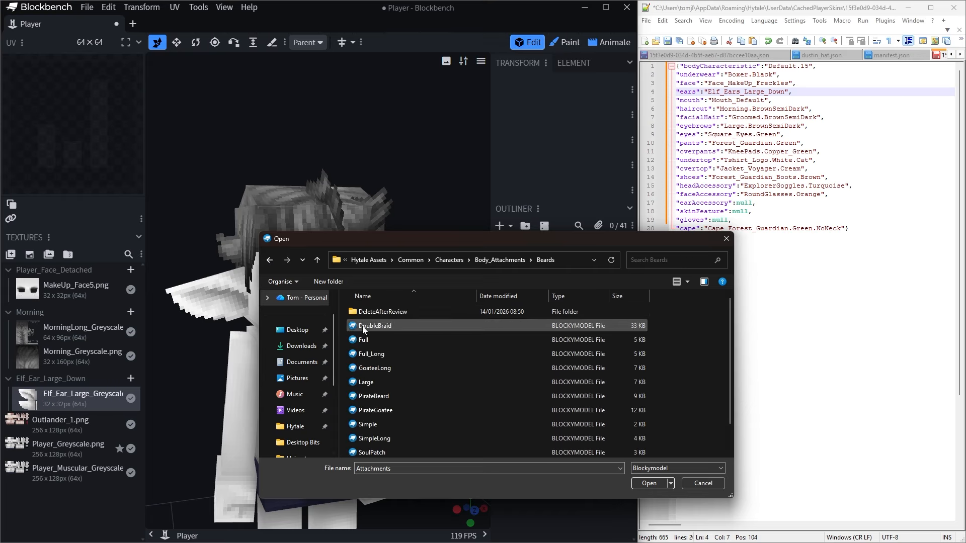
pyautogui.click(456, 378)
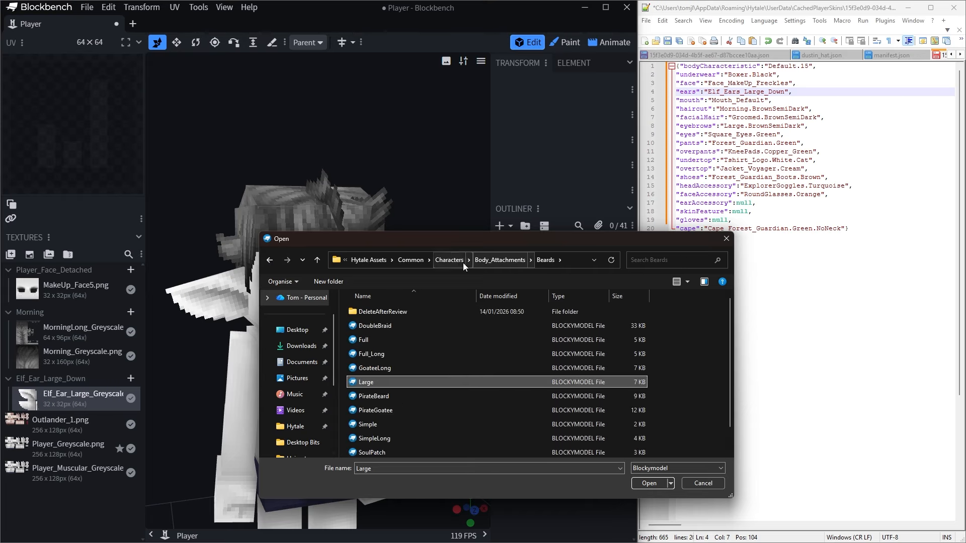
pyautogui.moveTo(444, 246); pyautogui.dragTo(544, 213)
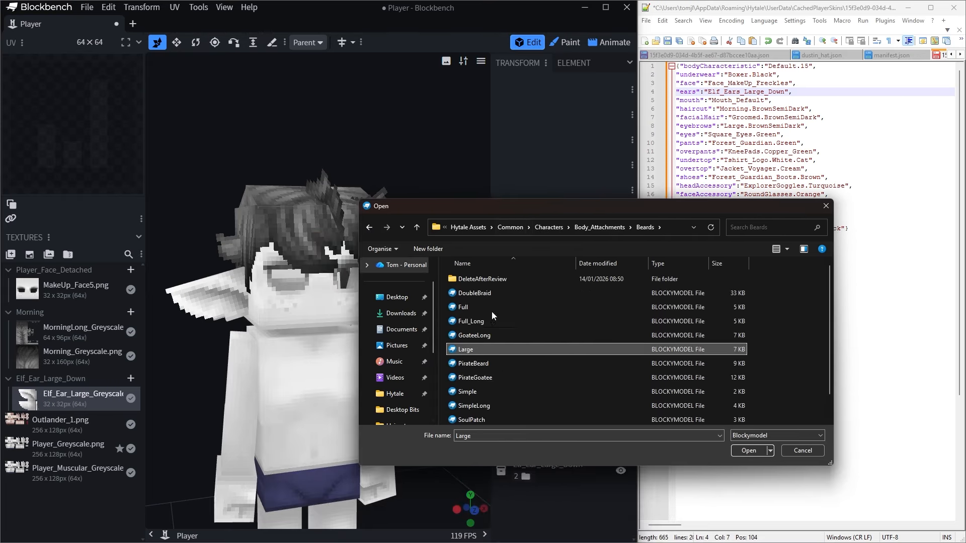
# Import the Glasses attachment from the Face_Accessories folder within Common > Cosmetics onto the Player model.
pyautogui.click(513, 227)
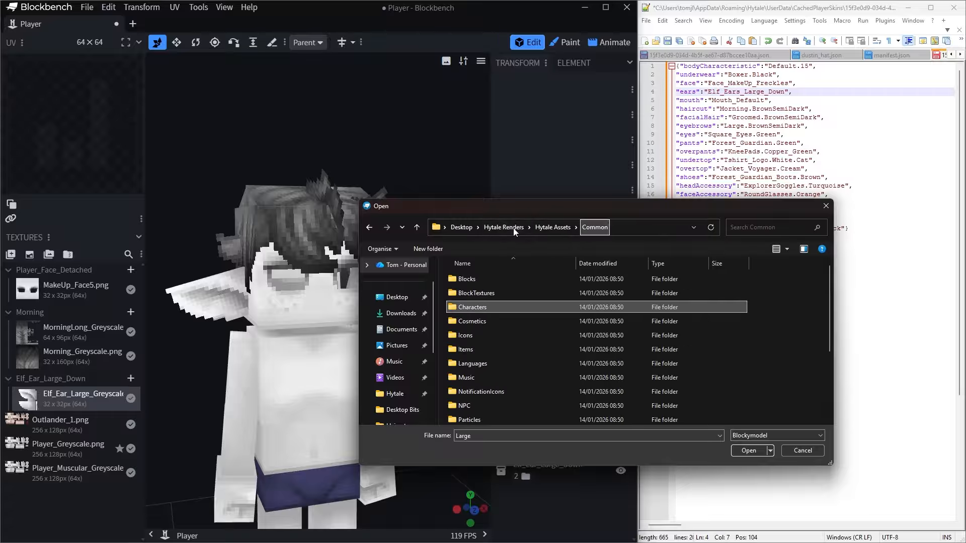
pyautogui.moveTo(569, 211); pyautogui.dragTo(576, 232)
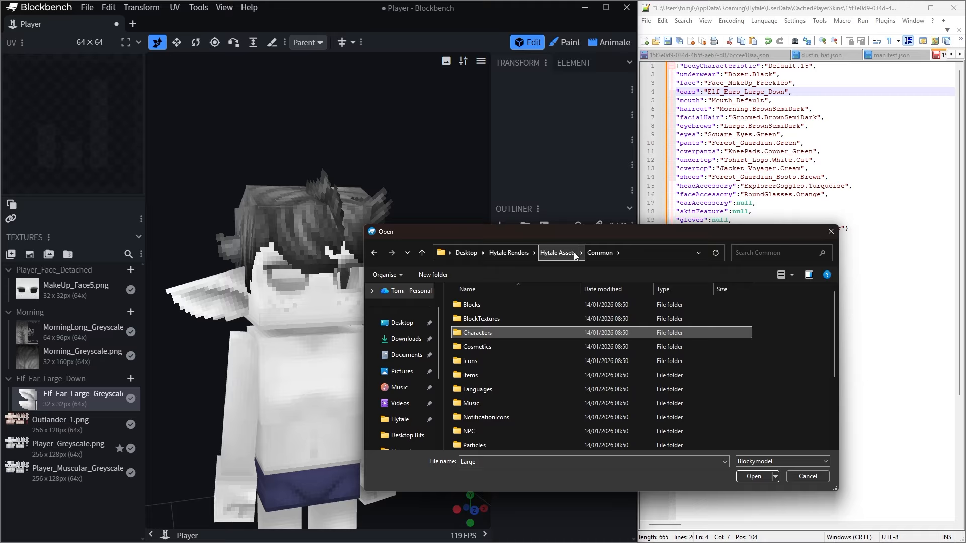
pyautogui.doubleClick(482, 344)
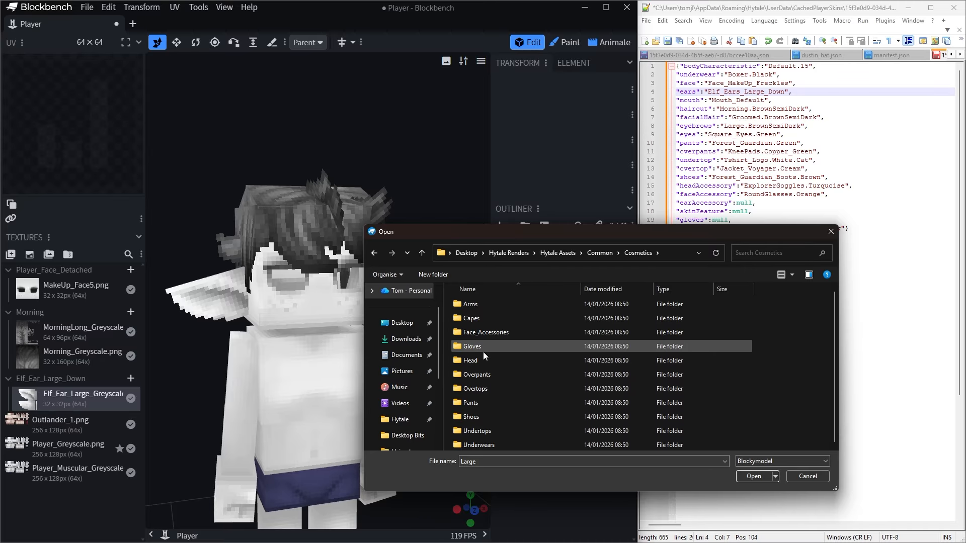
pyautogui.doubleClick(491, 333)
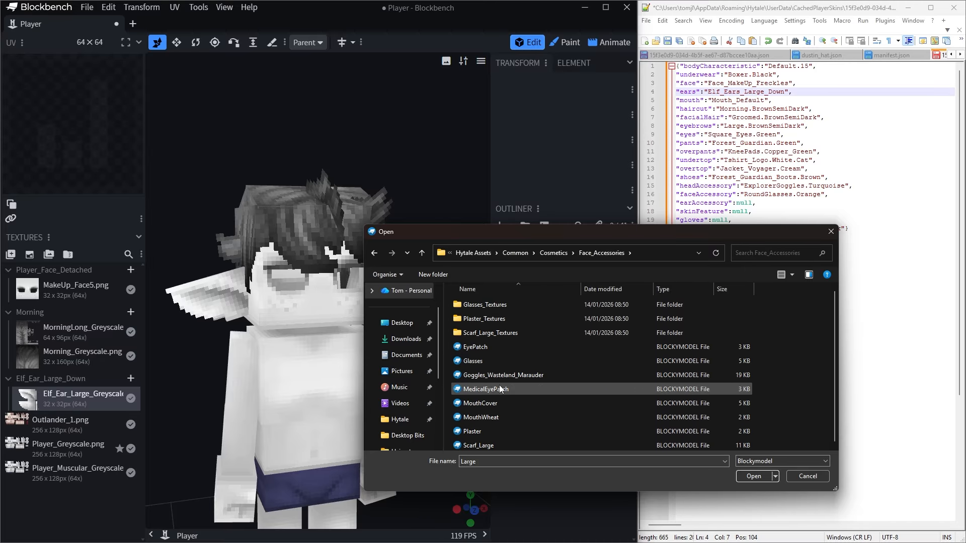
pyautogui.click(482, 361)
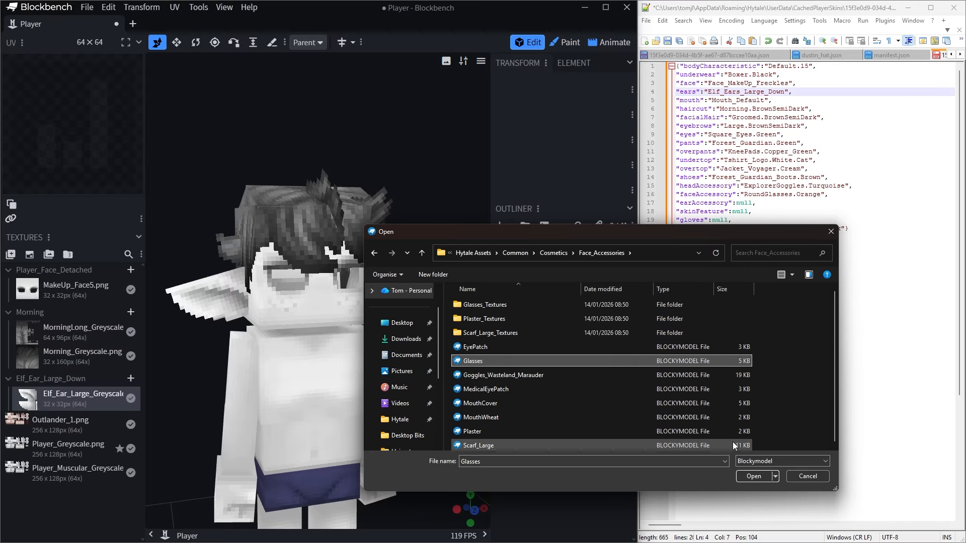
pyautogui.click(753, 476)
pyautogui.scroll(5, 448, 355)
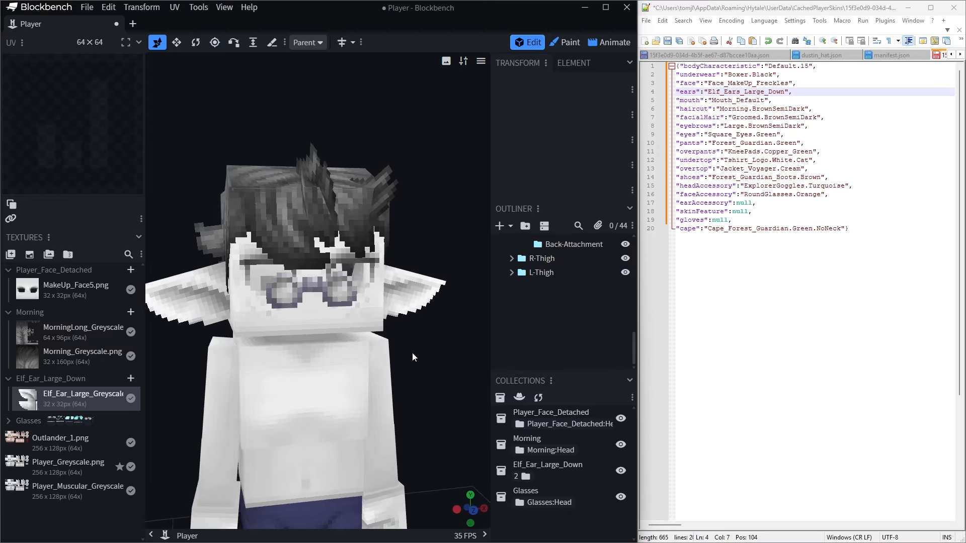
# Expand the Glasses texture group, apply the Round_Glasses_Greyscale texture to the glasses and check them on the head.
pyautogui.click(17, 420)
pyautogui.scroll(-5, 80, 397)
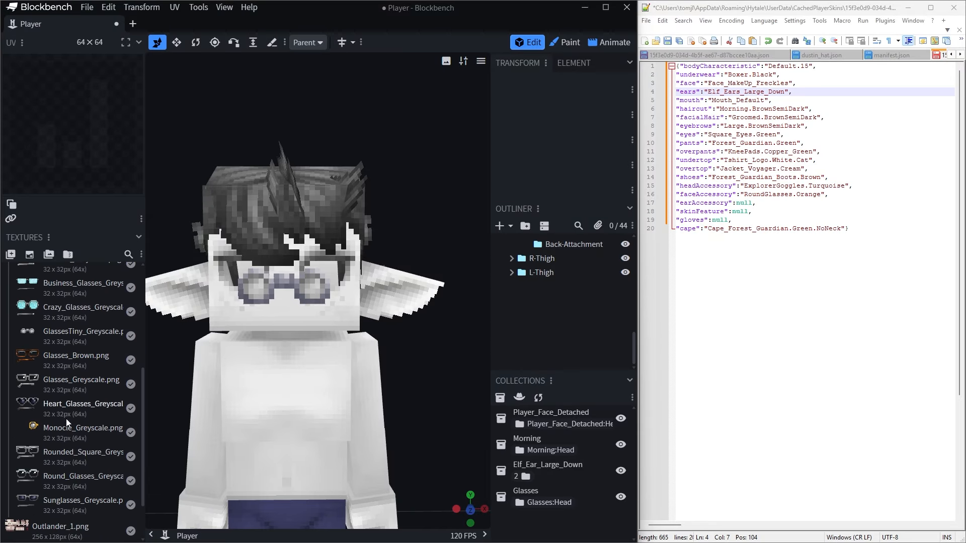
pyautogui.click(71, 487)
pyautogui.moveTo(242, 453); pyautogui.dragTo(317, 412)
pyautogui.scroll(-5, 330, 390)
pyautogui.moveTo(334, 455); pyautogui.dragTo(408, 438)
pyautogui.scroll(5, 433, 400)
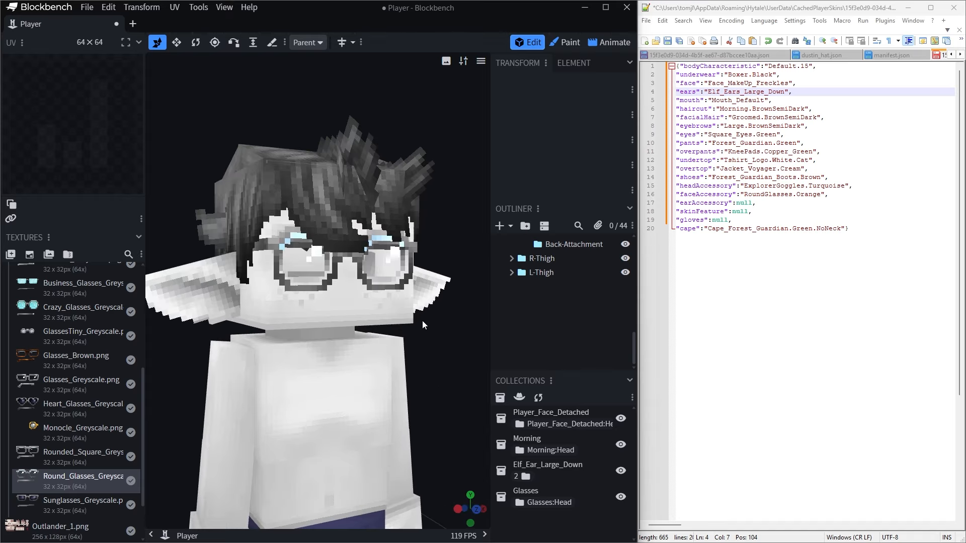
# Import the Tshirt attachment from the Undertops folder within Common > Cosmetics onto the Player model.
pyautogui.moveTo(422, 321); pyautogui.dragTo(428, 371)
pyautogui.click(506, 409)
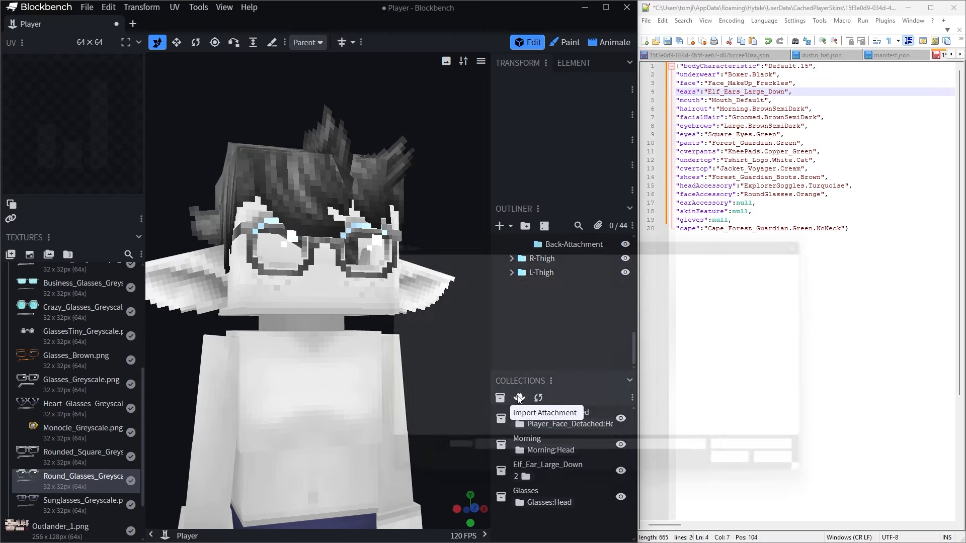
pyautogui.moveTo(485, 247); pyautogui.dragTo(487, 250)
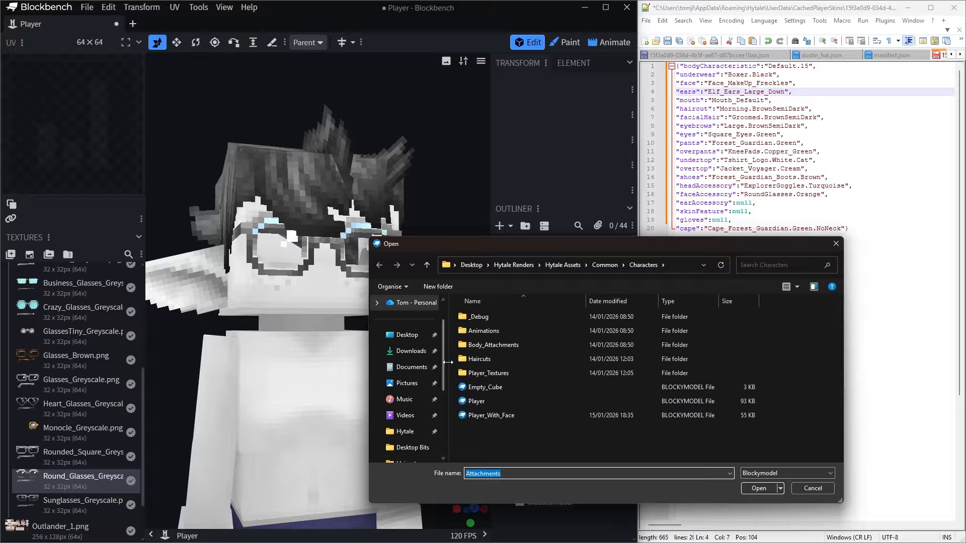
pyautogui.click(603, 265)
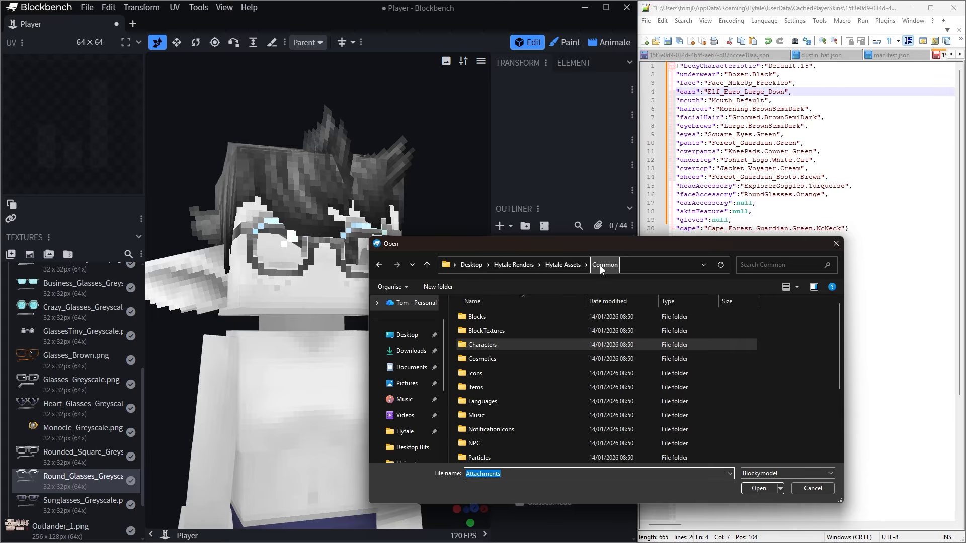
pyautogui.doubleClick(506, 355)
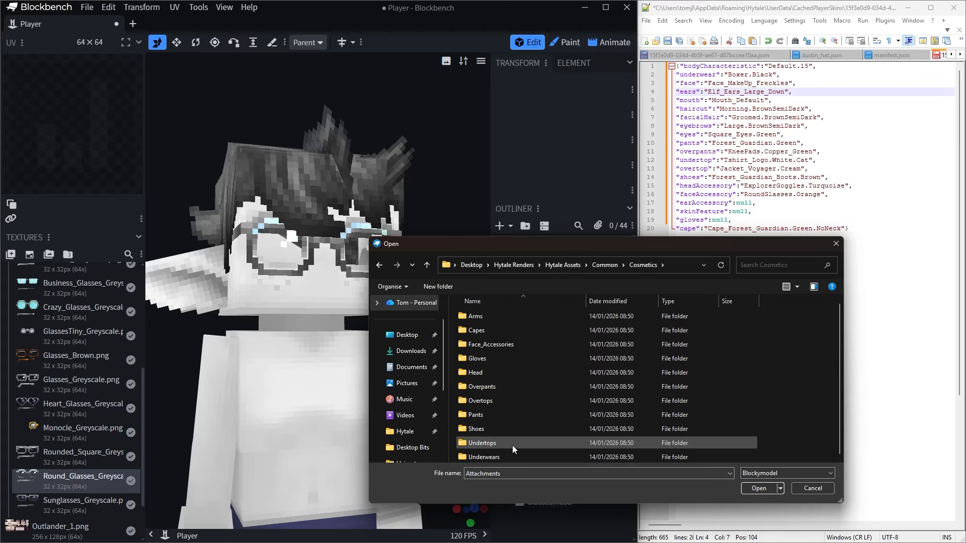
pyautogui.doubleClick(485, 442)
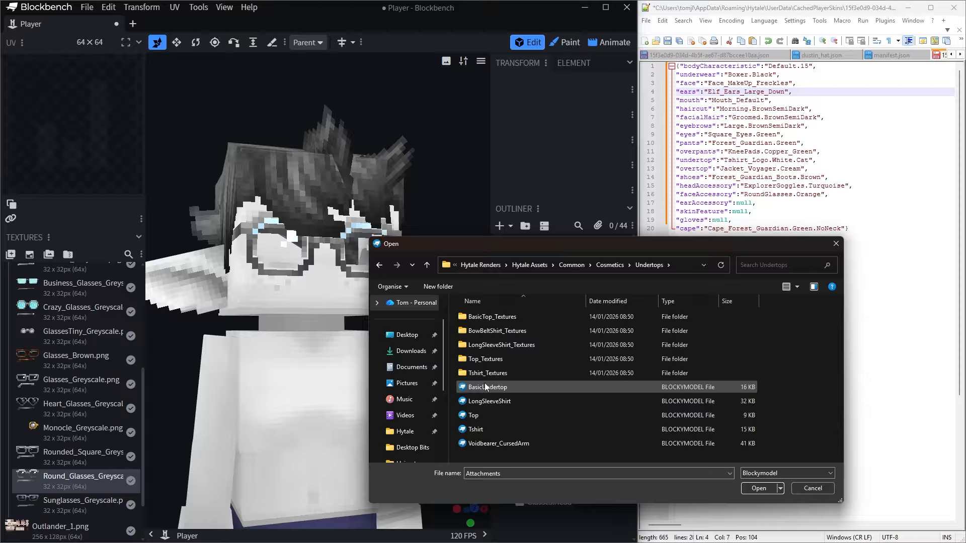
pyautogui.click(490, 431)
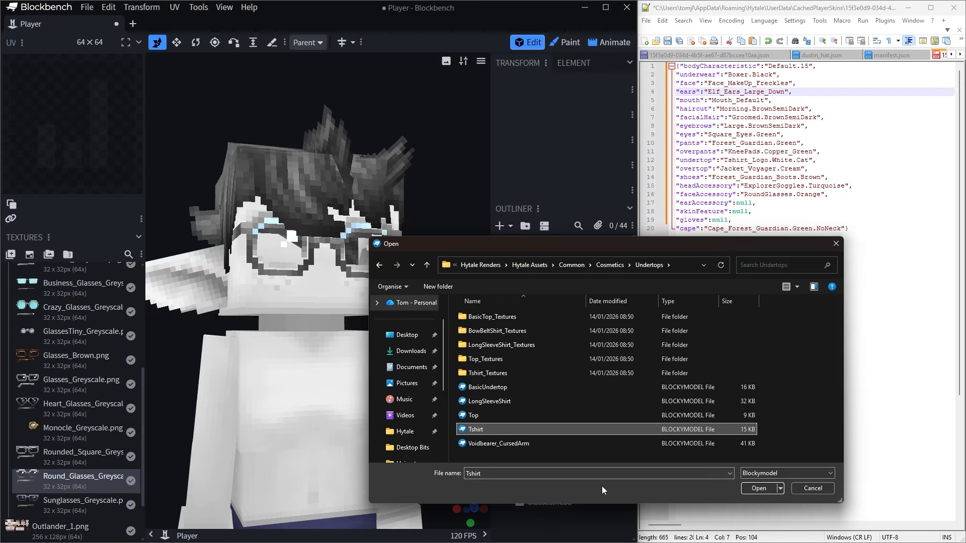
pyautogui.click(746, 489)
# Expand the Tshirt texture group, apply the Cat_TShirt_Greyscale texture to the shirt and check it on the torso.
pyautogui.moveTo(393, 419); pyautogui.dragTo(358, 446, button='middle')
pyautogui.keyDown('shift'); pyautogui.moveTo(358, 445); pyautogui.dragTo(413, 330, button='middle'); pyautogui.keyUp('shift')
pyautogui.scroll(-3, 82, 449)
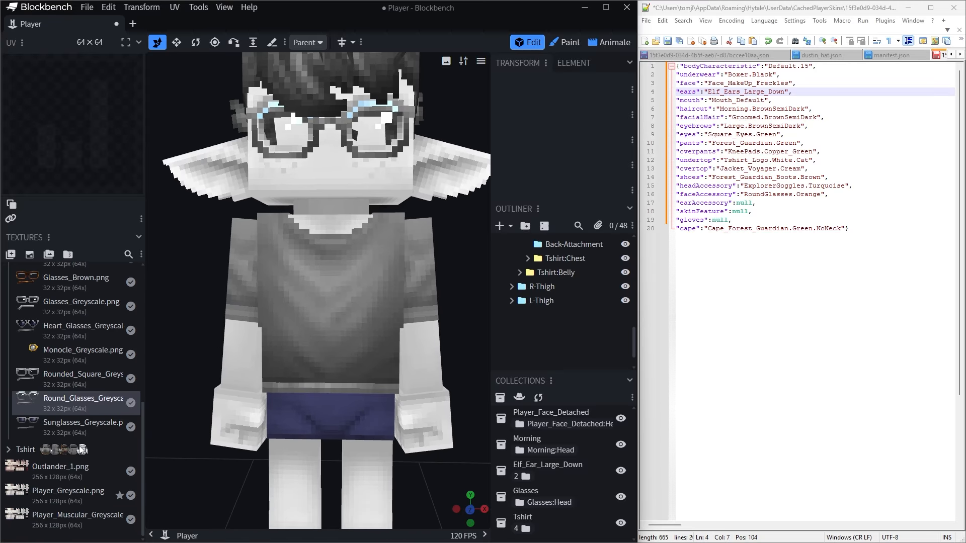
pyautogui.click(9, 449)
pyautogui.scroll(-6, 79, 351)
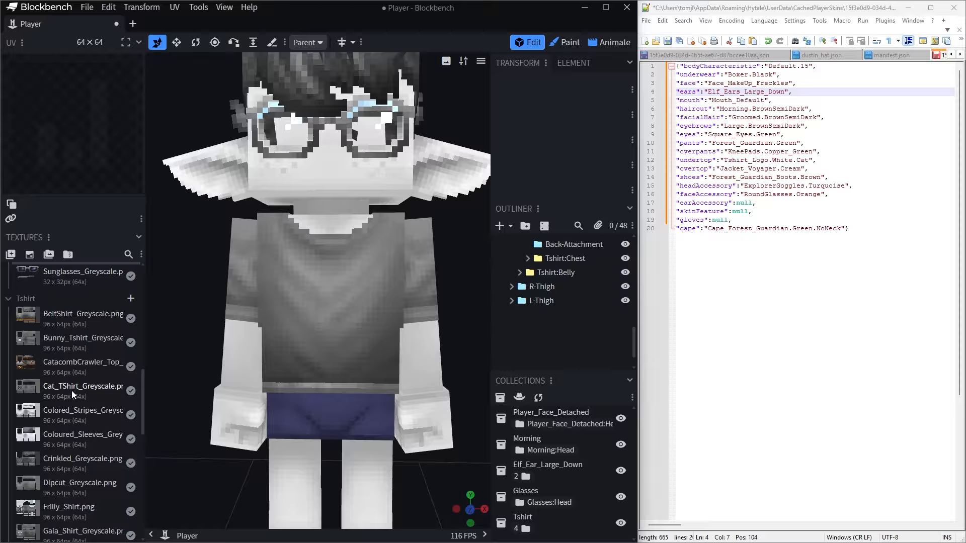
pyautogui.click(72, 390)
pyautogui.scroll(5, 388, 431)
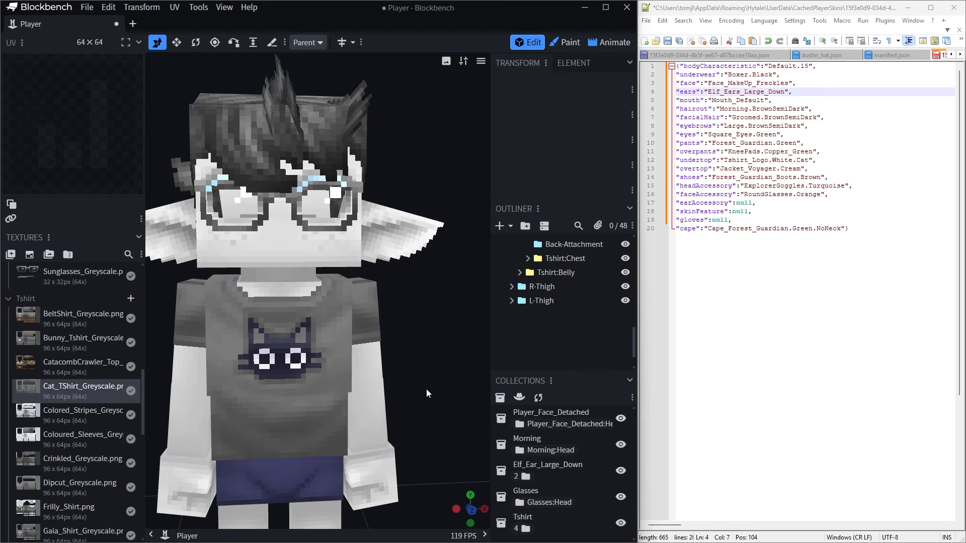
# Import the Pants_Asymetrical attachment from the Pants folder within Common > Cosmetics onto the Player model.
pyautogui.click(520, 398)
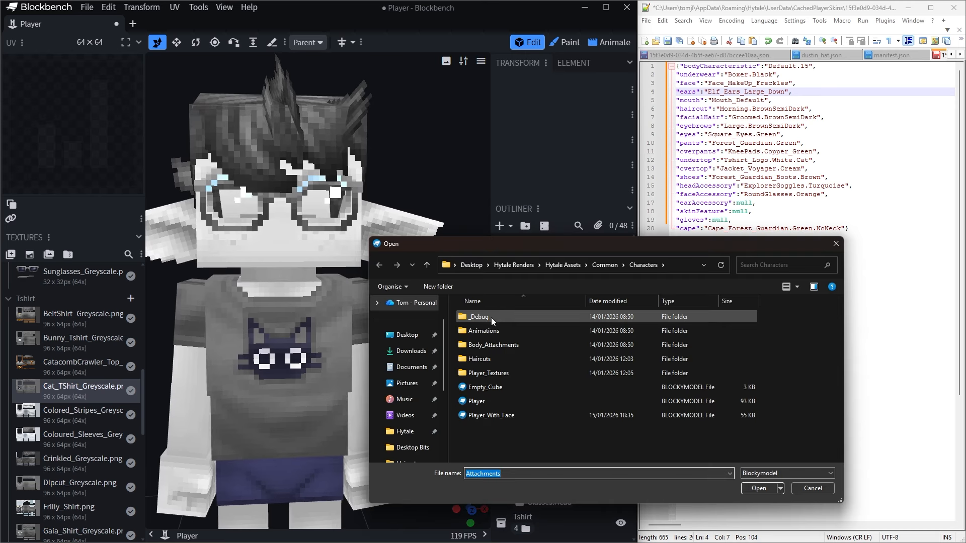
pyautogui.click(597, 265)
pyautogui.doubleClick(503, 359)
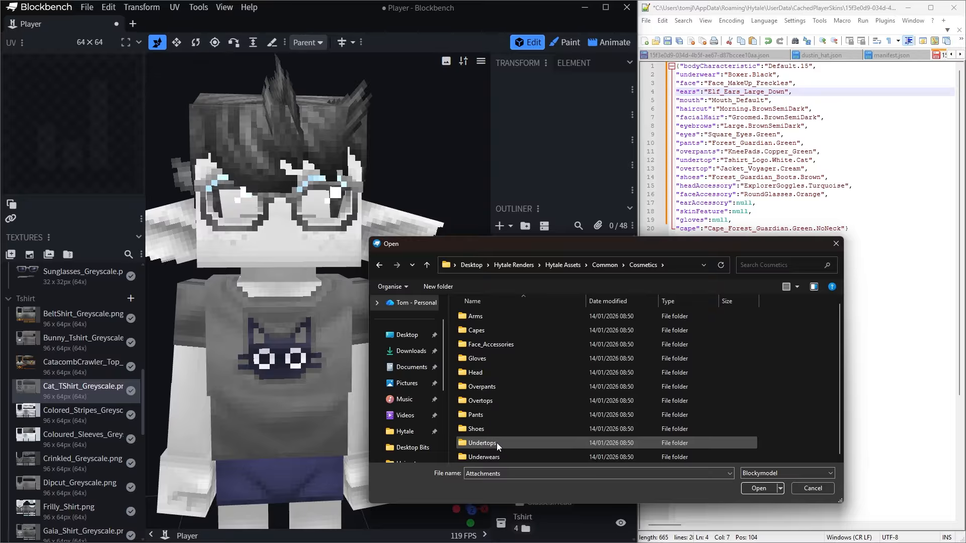
pyautogui.doubleClick(499, 456)
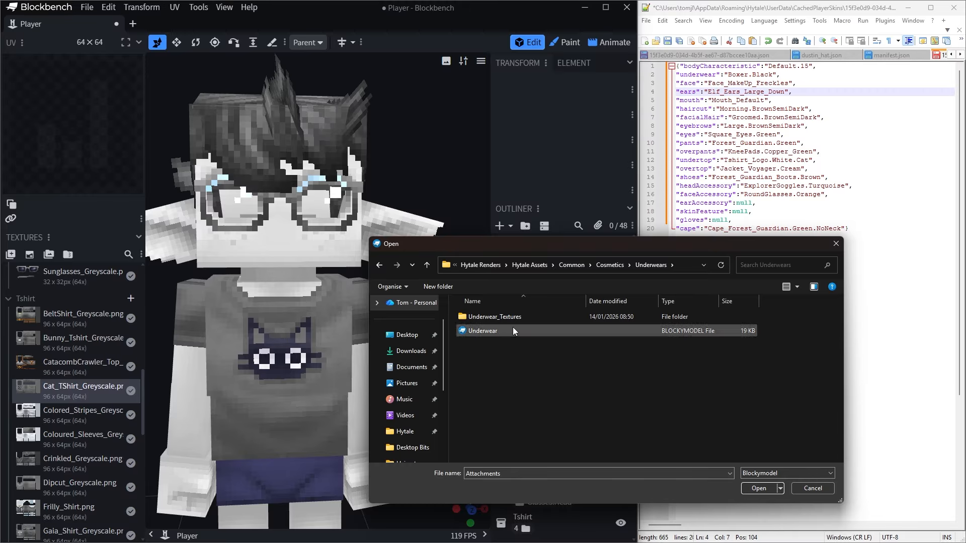
pyautogui.click(379, 265)
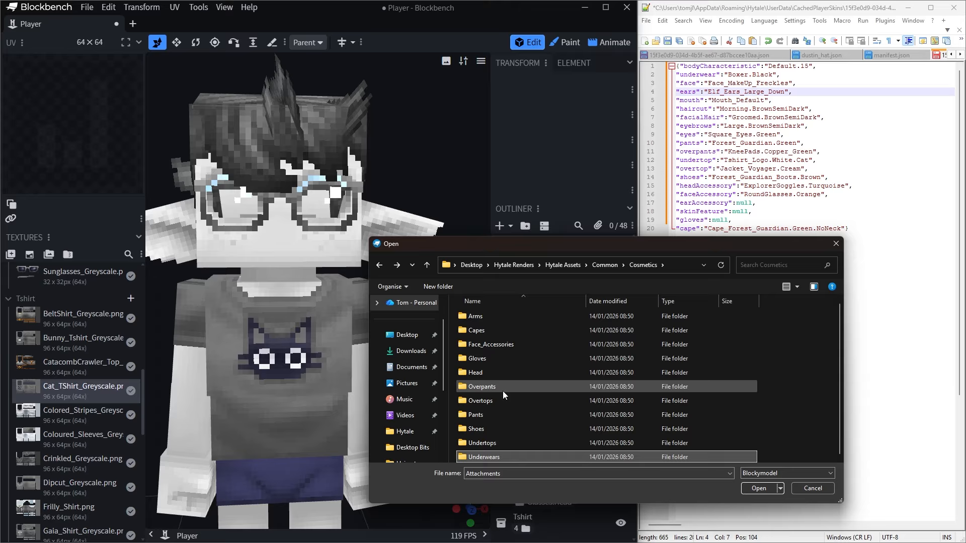
pyautogui.doubleClick(494, 415)
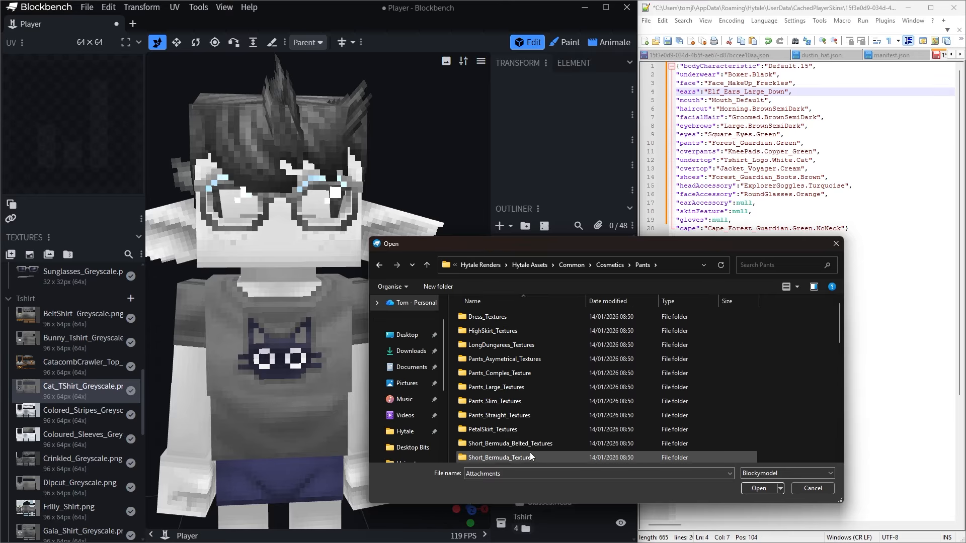
pyautogui.scroll(-5, 533, 416)
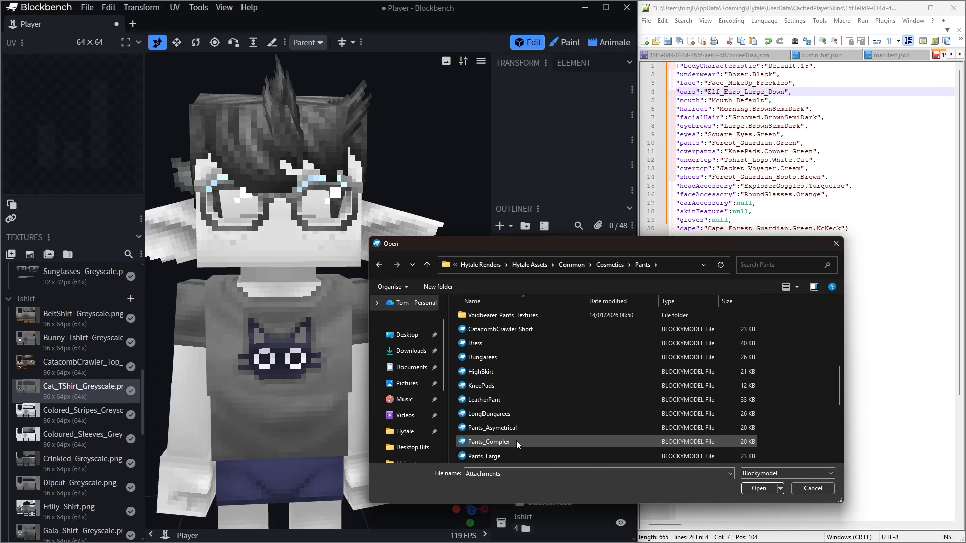
pyautogui.scroll(-1, 512, 436)
pyautogui.click(503, 386)
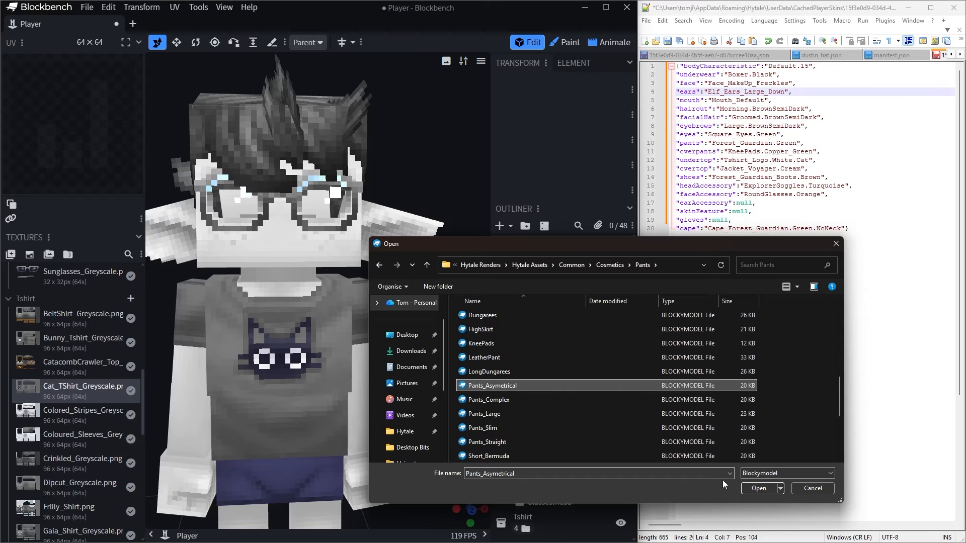
pyautogui.click(755, 486)
# Expand the Pants_Asymetrical texture group, apply the Mossy_Trousers texture to the pants and check the full avatar.
pyautogui.scroll(3, 424, 369)
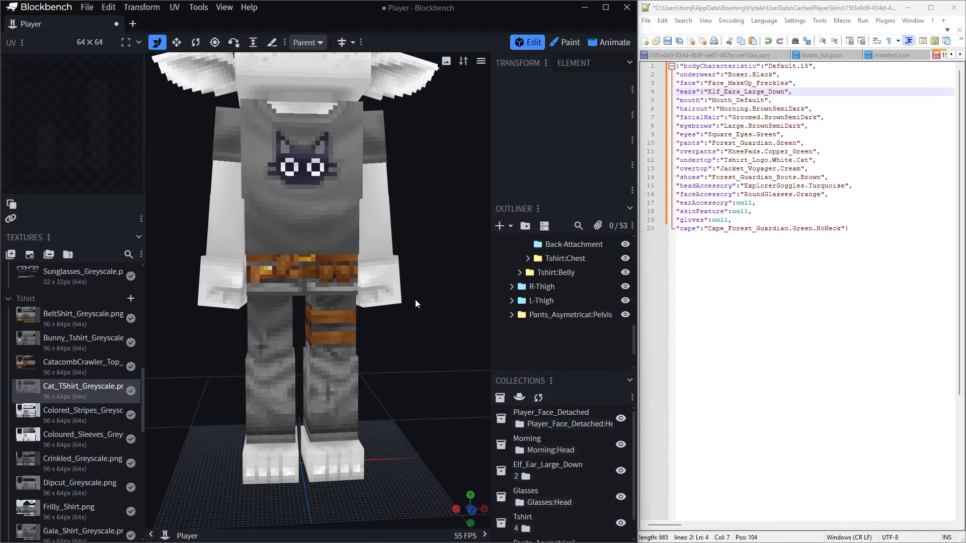
pyautogui.scroll(-10, 77, 383)
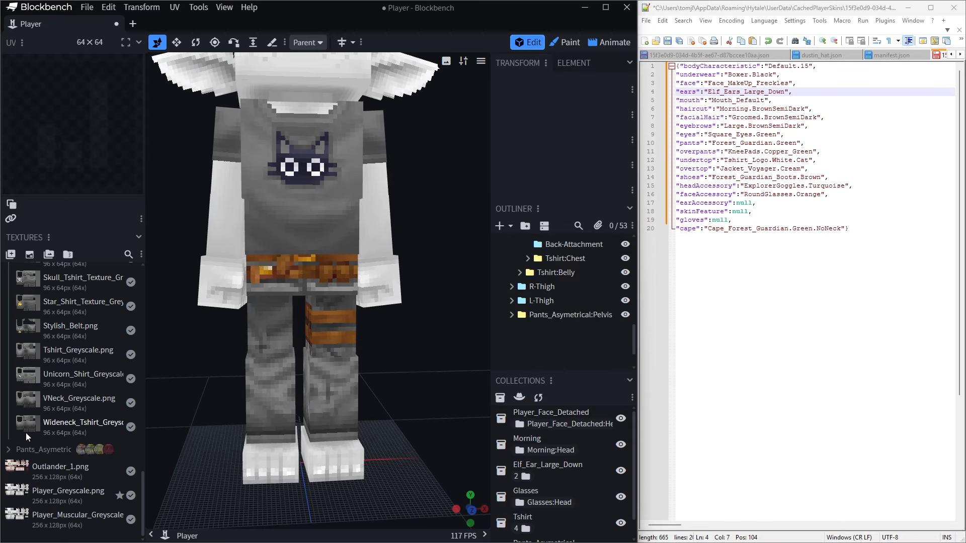
pyautogui.click(8, 449)
pyautogui.scroll(-2, 46, 445)
pyautogui.click(63, 400)
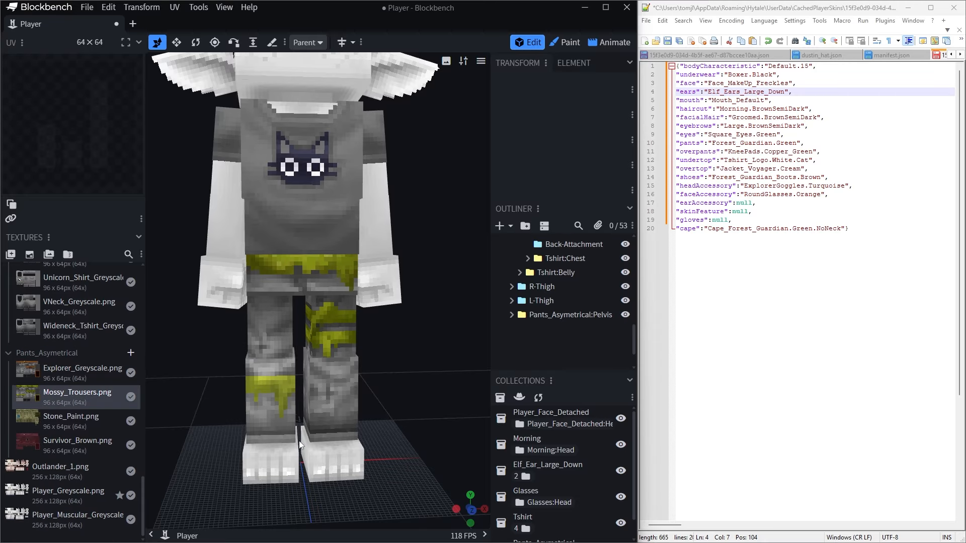
pyautogui.scroll(-2, 336, 411)
pyautogui.scroll(-3, 397, 377)
pyautogui.moveTo(409, 347); pyautogui.dragTo(418, 411)
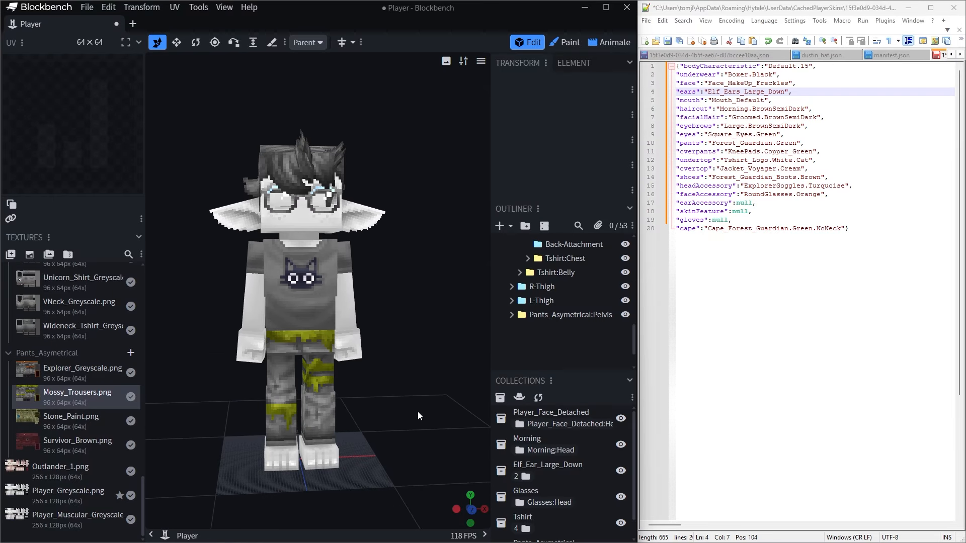
pyautogui.scroll(2, 433, 369)
pyautogui.scroll(-1, 391, 364)
pyautogui.scroll(3, 397, 363)
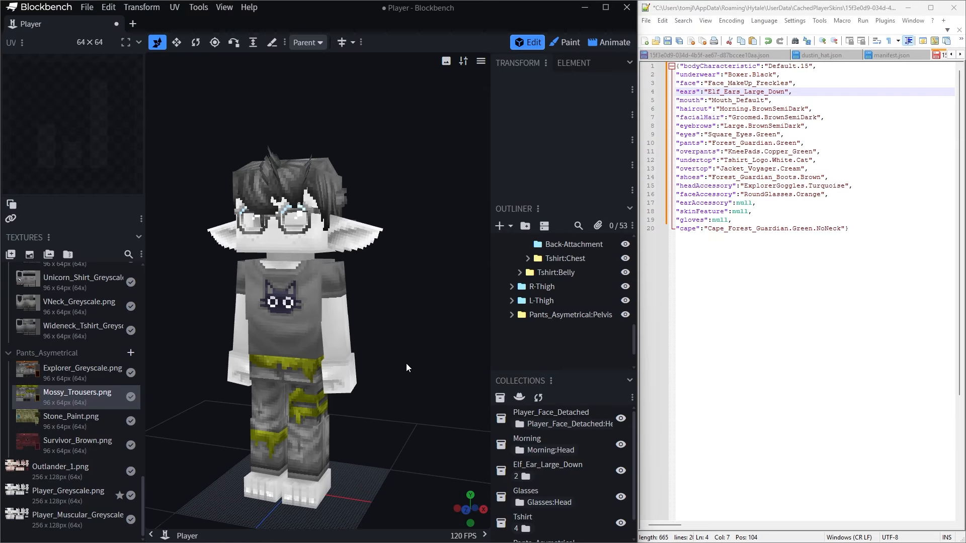
# Import the Eyes attachment from the Eyes folder within Characters > Body_Attachments and check the eyes on the head.
pyautogui.click(519, 397)
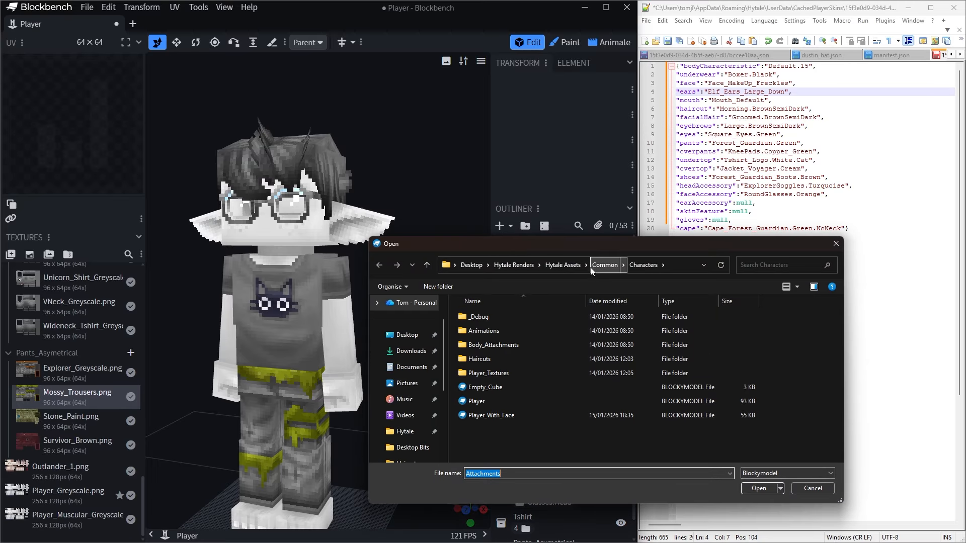
pyautogui.doubleClick(498, 344)
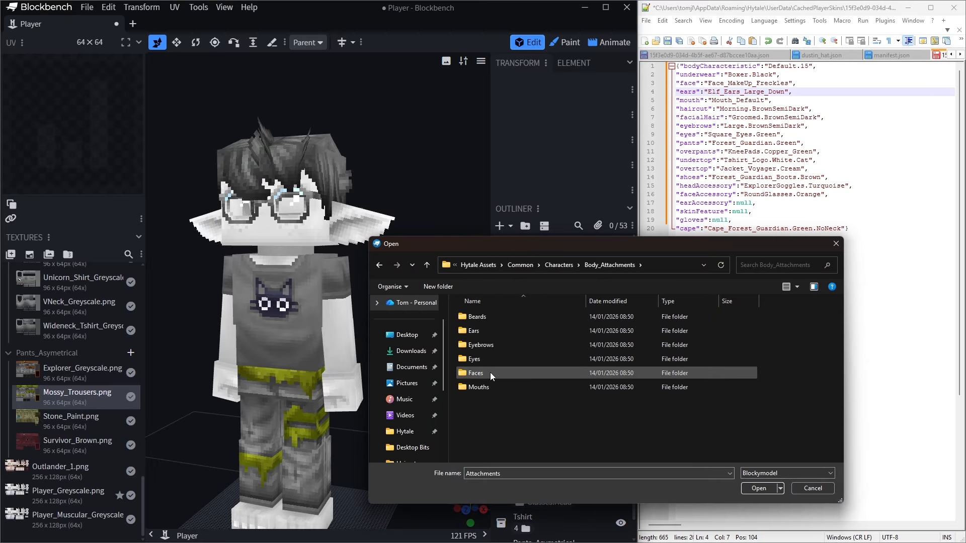
pyautogui.doubleClick(492, 345)
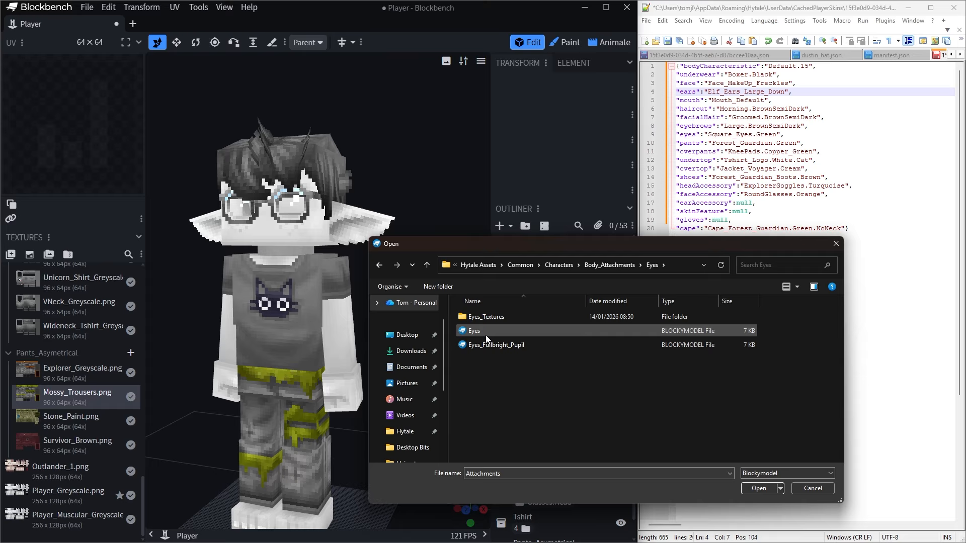
pyautogui.click(485, 335)
pyautogui.click(757, 489)
pyautogui.scroll(5, 284, 355)
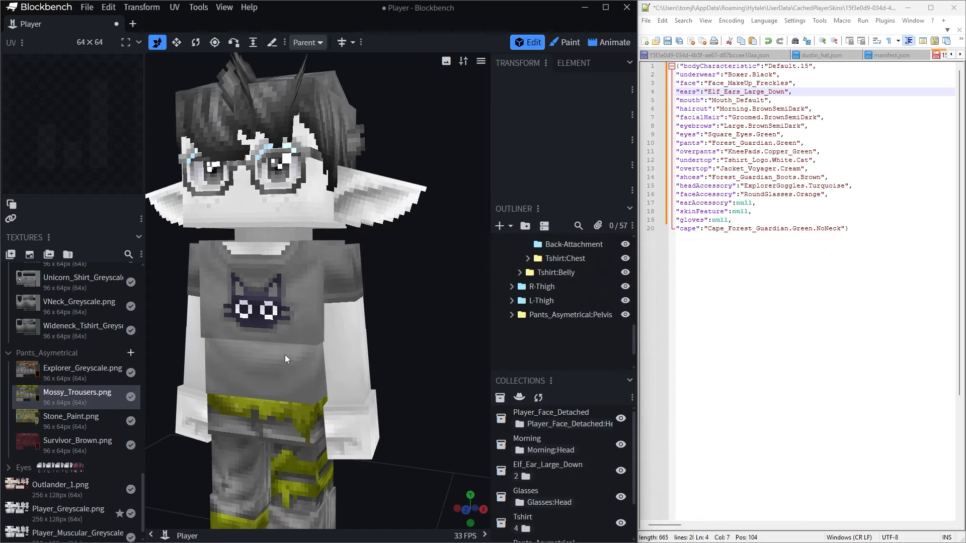
pyautogui.moveTo(400, 406); pyautogui.dragTo(383, 326)
pyautogui.scroll(-3, 394, 384)
# Select the MakeUp_Face5.png texture in the Player_Face_Detached texture group and view it on the face.
pyautogui.scroll(10, 44, 359)
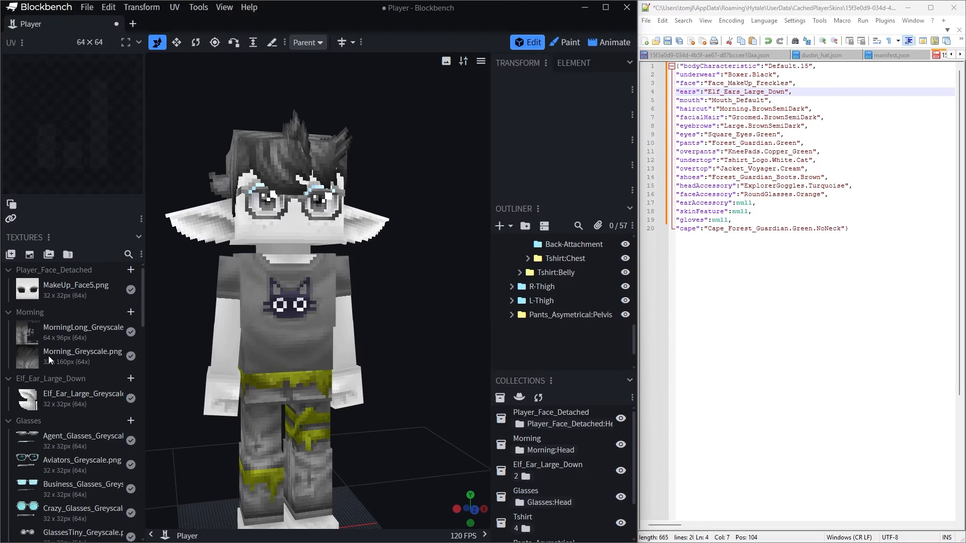
pyautogui.moveTo(306, 328); pyautogui.dragTo(382, 358)
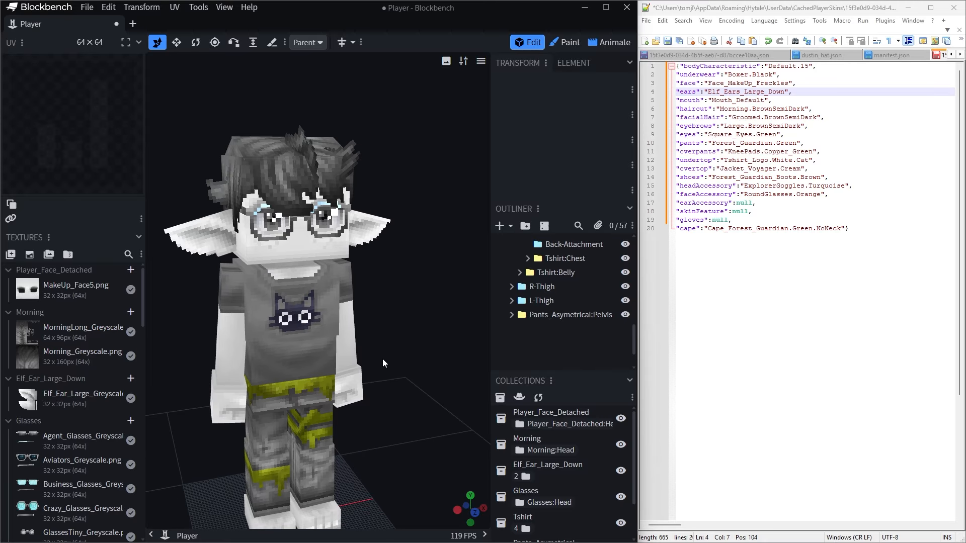
pyautogui.click(68, 294)
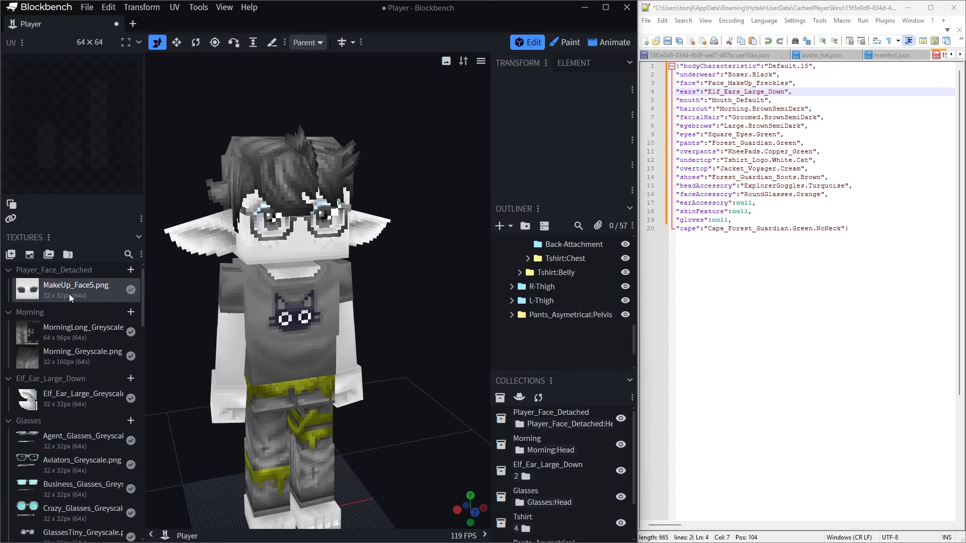
pyautogui.scroll(4, 292, 314)
pyautogui.moveTo(316, 302); pyautogui.dragTo(369, 367, button='right')
pyautogui.moveTo(369, 367)
pyautogui.mouseDown()
pyautogui.moveTo(352, 349)
pyautogui.moveTo(373, 349)
pyautogui.mouseUp()
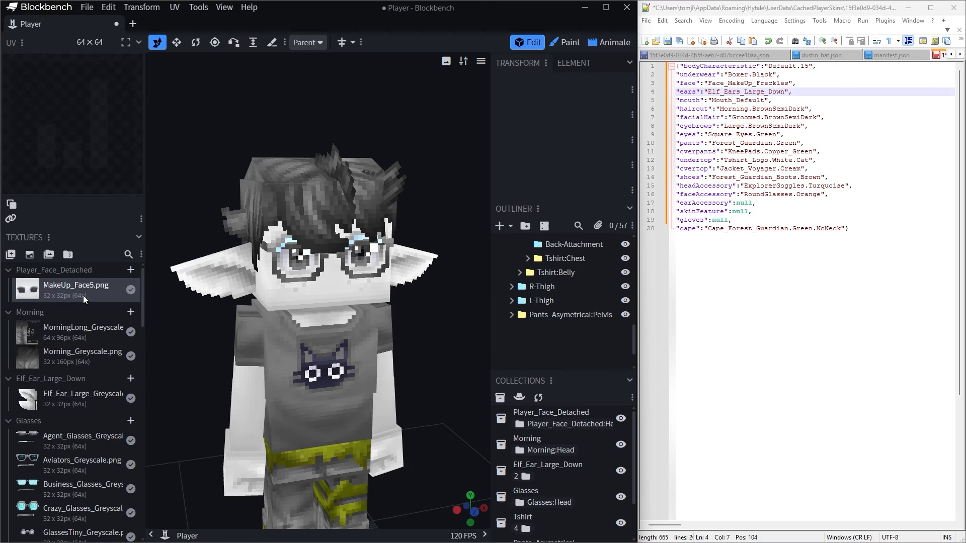
# Examine the assembled avatar at full length, then its face, eyes and glasses up close from several angles.
pyautogui.scroll(-5, 261, 310)
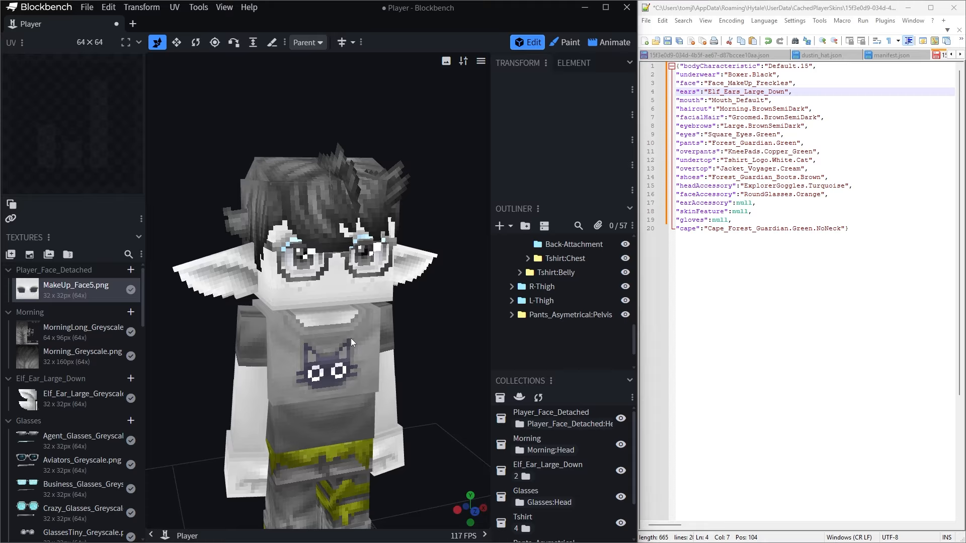
pyautogui.scroll(-1, 384, 331)
pyautogui.scroll(6, 389, 320)
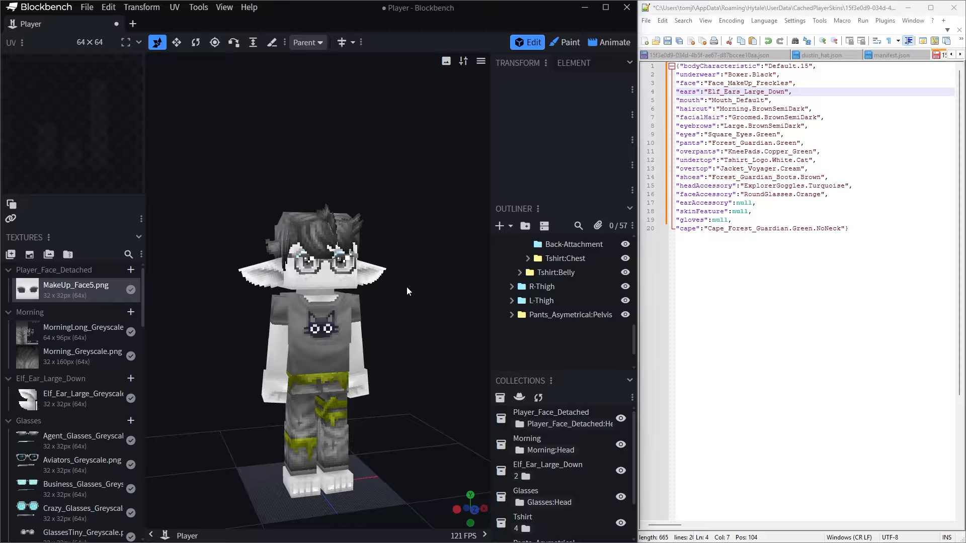
pyautogui.scroll(4, 423, 350)
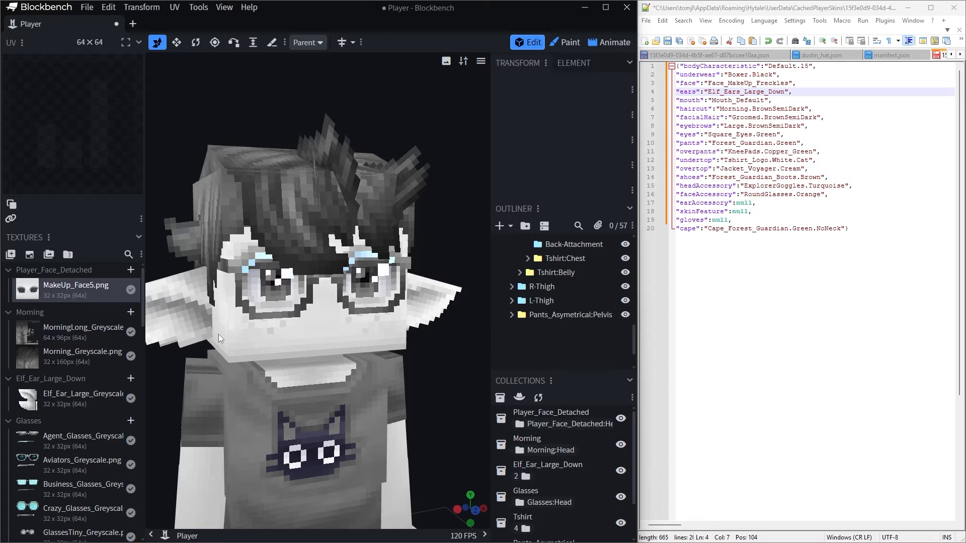
pyautogui.moveTo(468, 541)
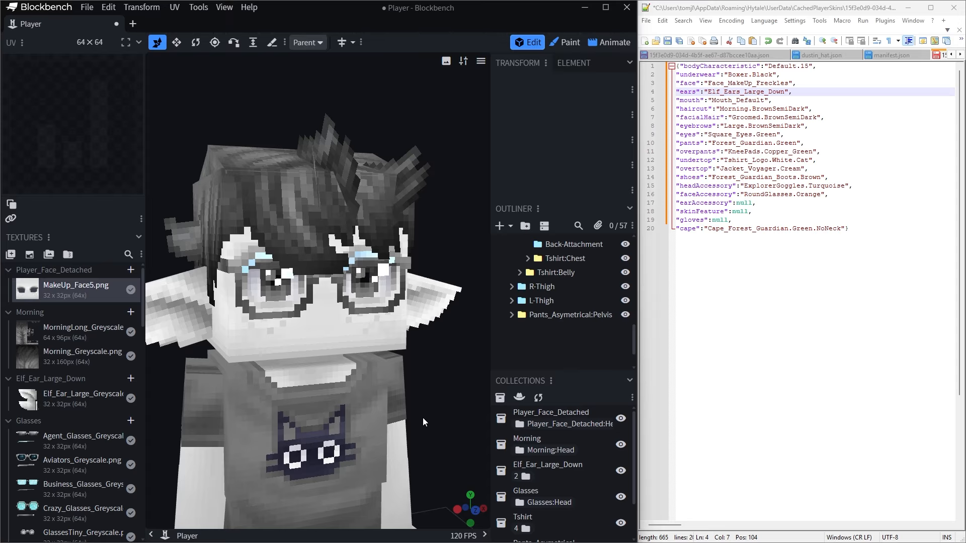
pyautogui.scroll(-4, 423, 418)
pyautogui.moveTo(407, 405); pyautogui.dragTo(374, 434)
pyautogui.scroll(4, 414, 394)
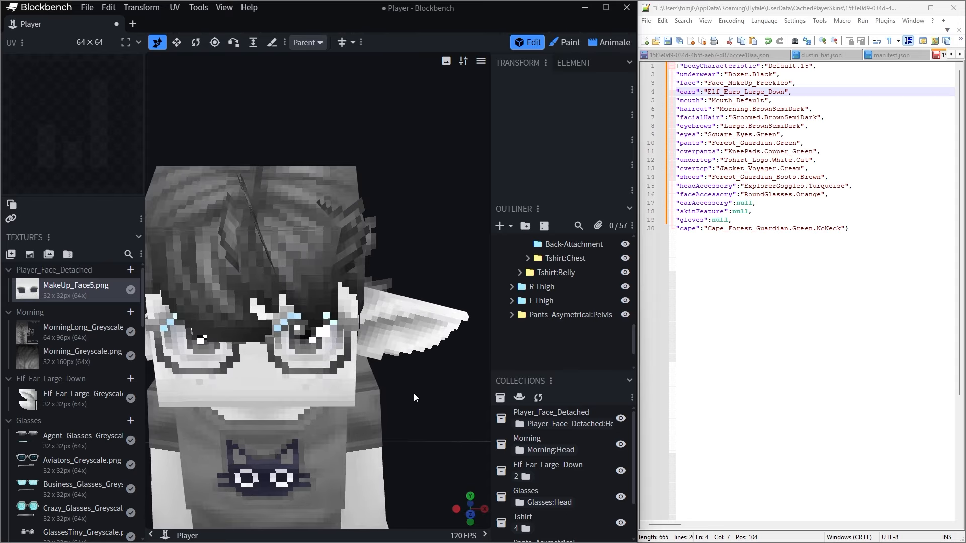
pyautogui.moveTo(414, 394); pyautogui.dragTo(390, 324)
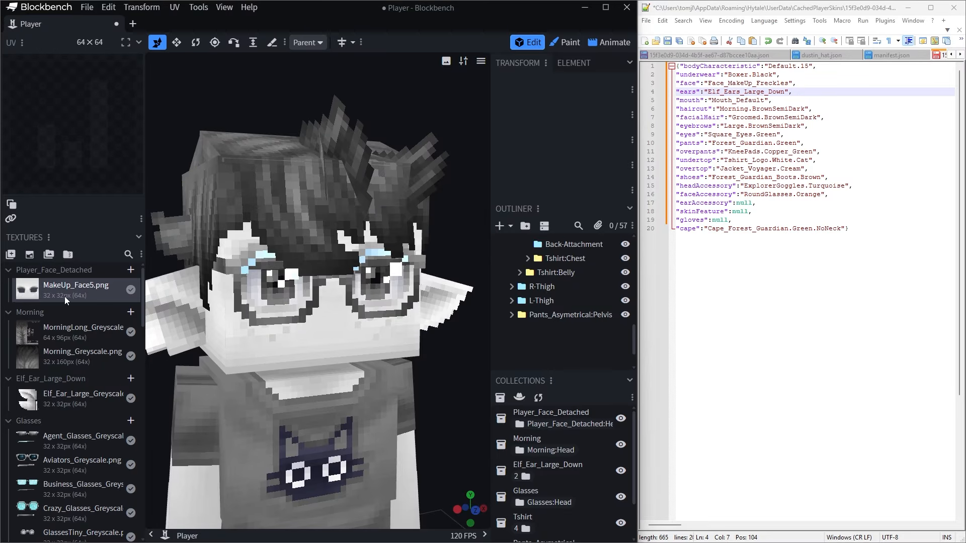
# Enable layers on the Morning_Greyscale.png hair texture and add a second layer above the original one.
pyautogui.scroll(-4, 298, 371)
pyautogui.scroll(3, 385, 387)
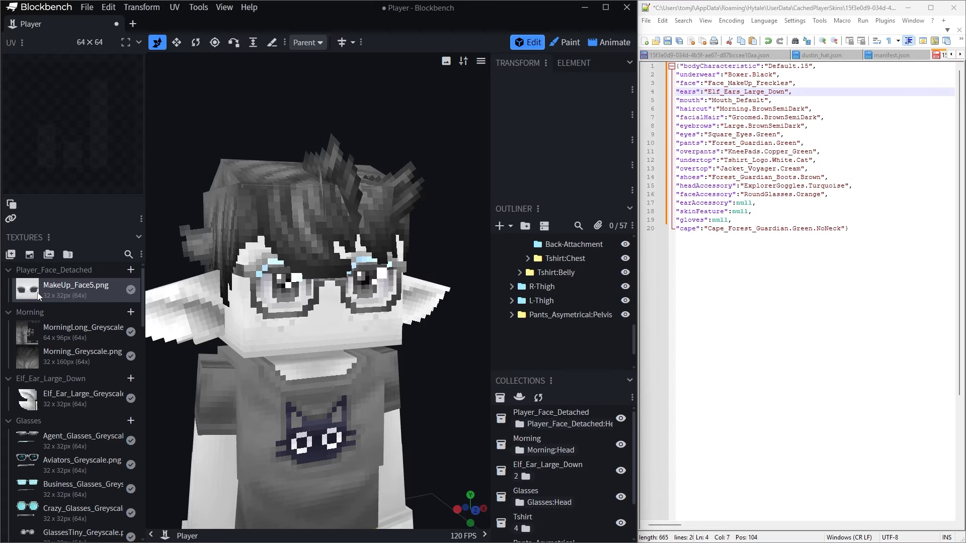
pyautogui.click(56, 360)
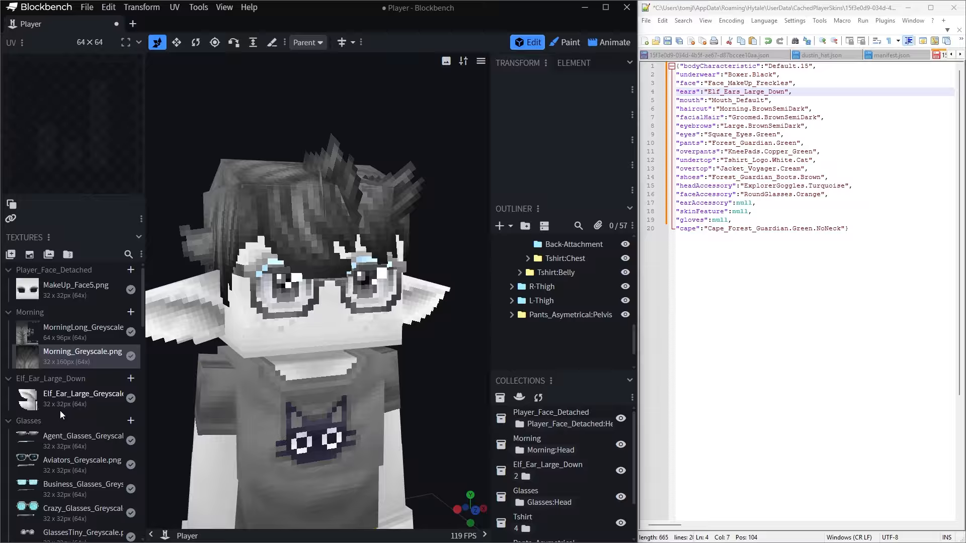
pyautogui.rightClick(51, 360)
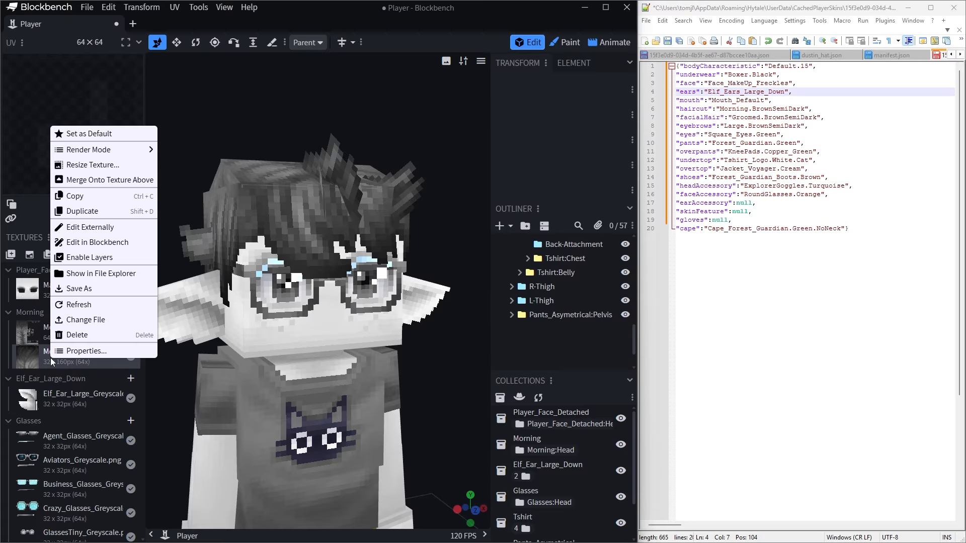
pyautogui.click(109, 258)
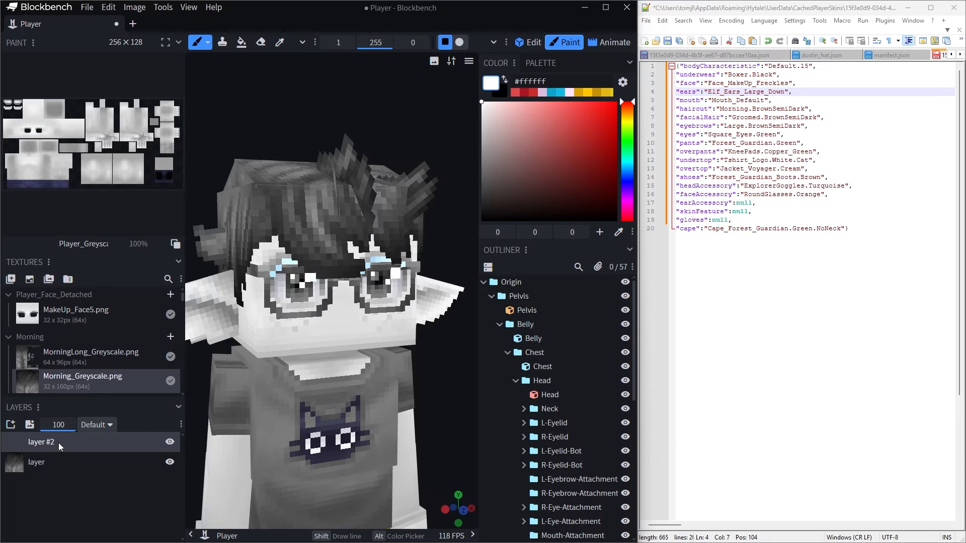
pyautogui.click(47, 459)
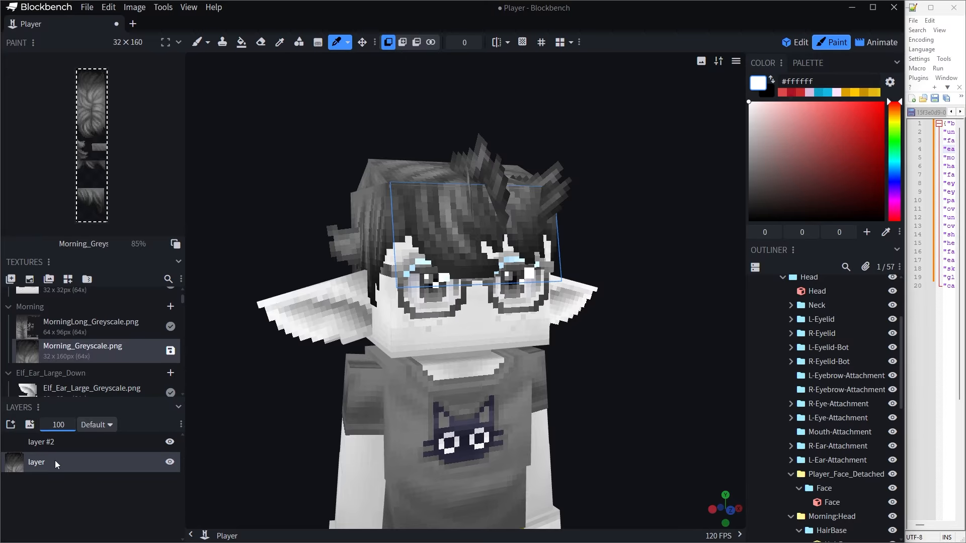
pyautogui.click(53, 445)
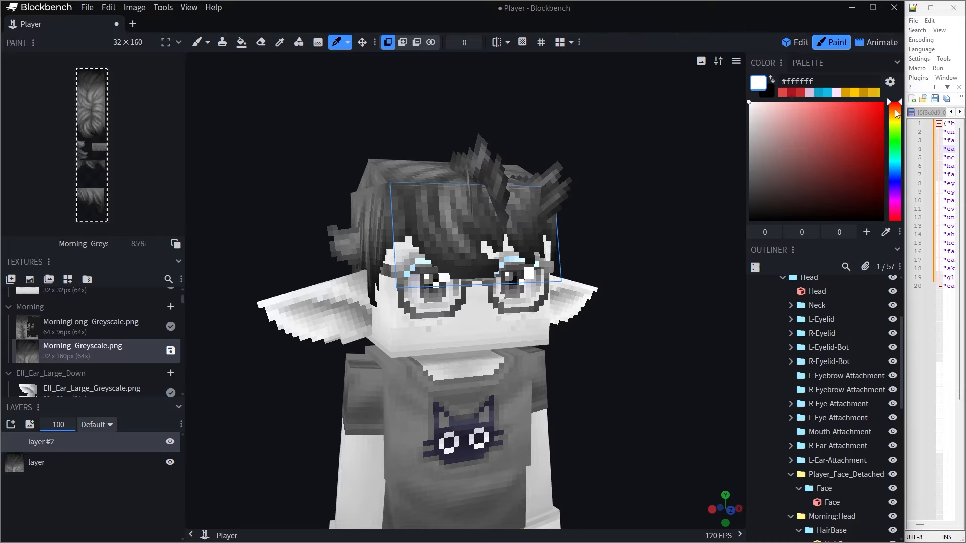
# Choose the dark brown #332311 and fill the whole of layer #2 with it.
pyautogui.click(896, 116)
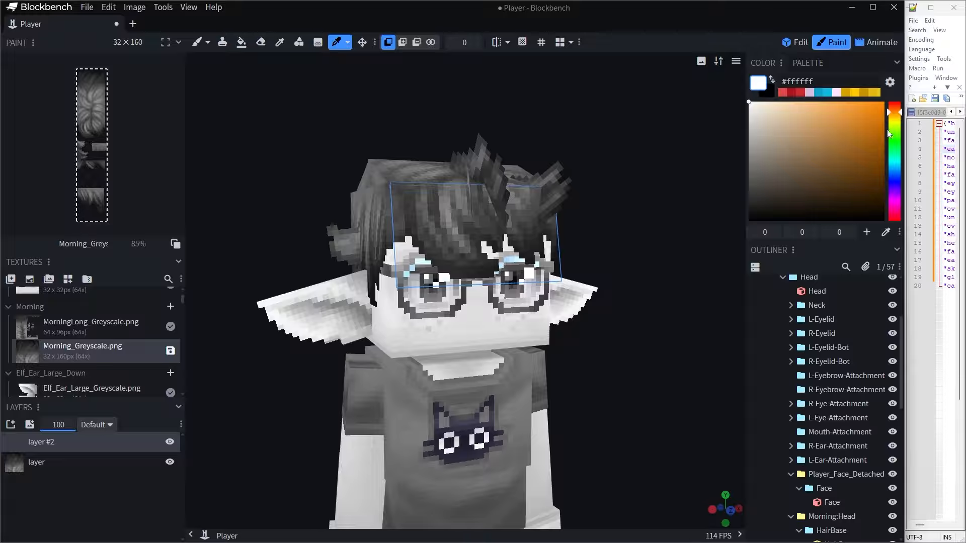
pyautogui.click(839, 196)
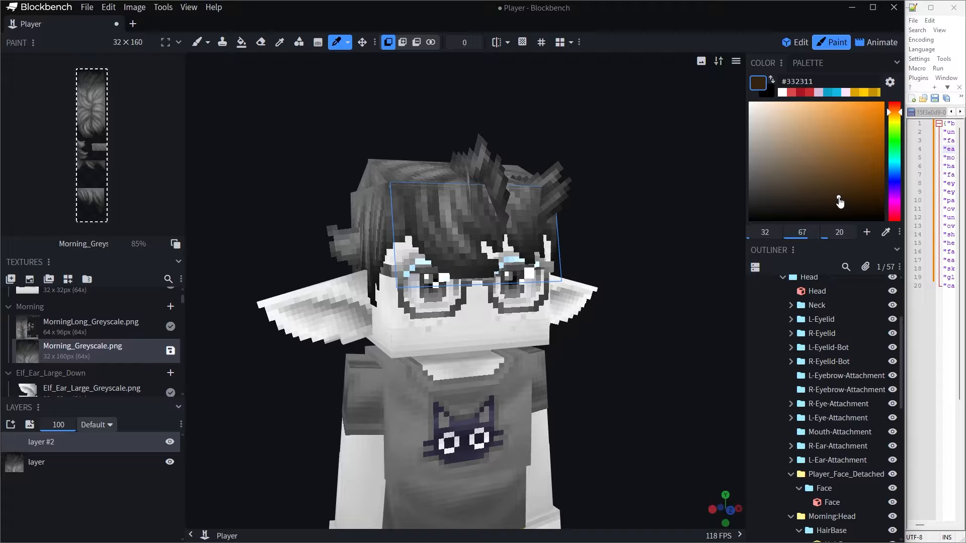
pyautogui.press('b')
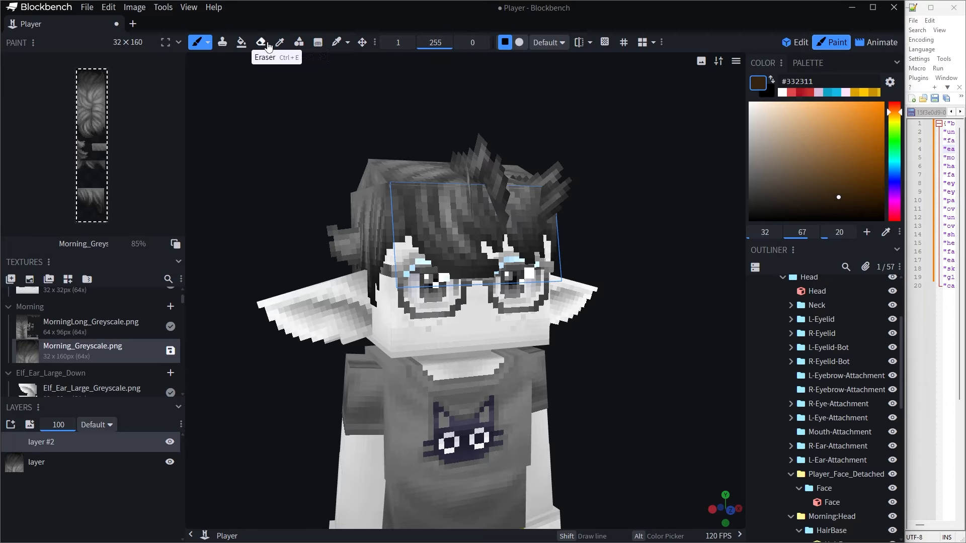
pyautogui.click(242, 43)
pyautogui.click(88, 130)
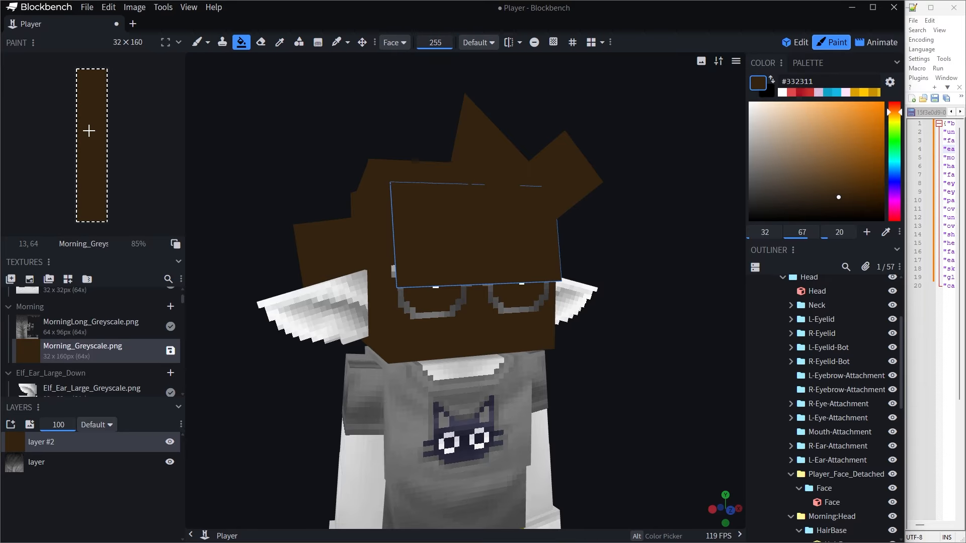
pyautogui.moveTo(256, 237)
pyautogui.mouseDown()
pyautogui.moveTo(298, 272)
pyautogui.moveTo(429, 239)
pyautogui.moveTo(250, 241)
pyautogui.mouseUp()
pyautogui.scroll(5, 251, 241)
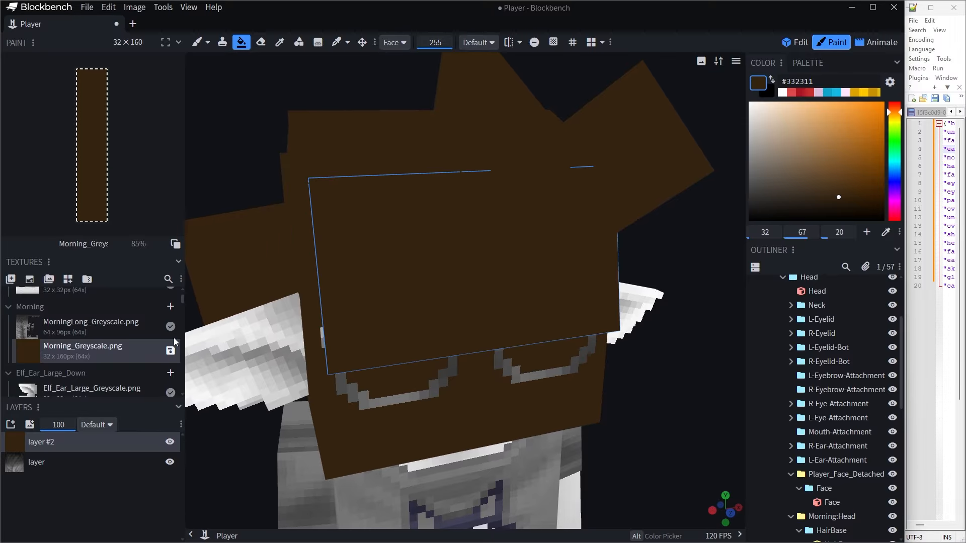
# Hide layer #2 and select the transparent areas around the hair strands on the original greyscale layer.
pyautogui.click(85, 460)
pyautogui.click(169, 442)
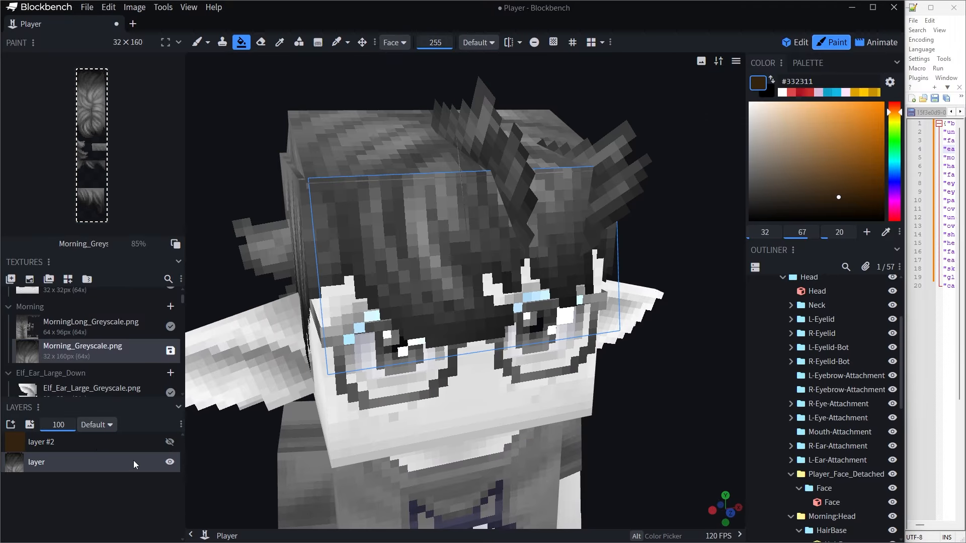
pyautogui.click(336, 42)
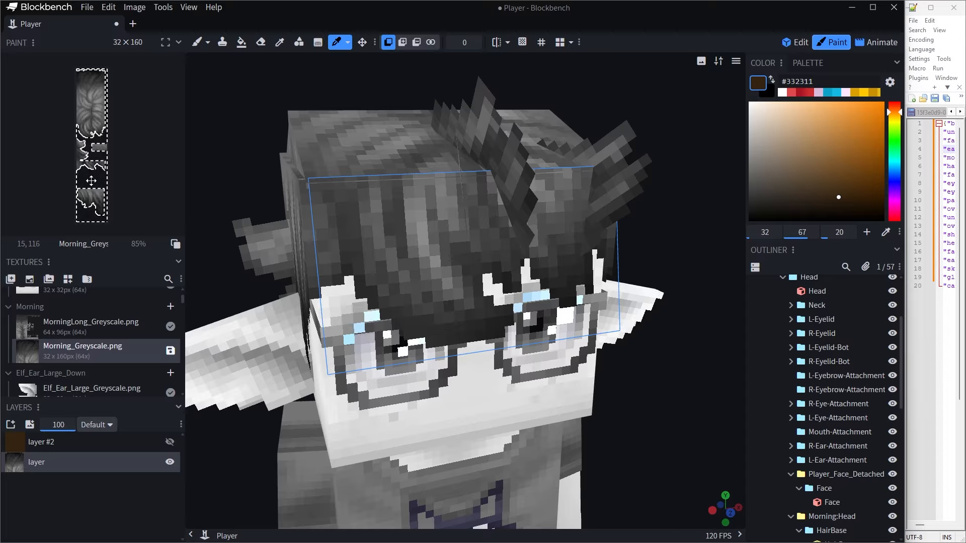
pyautogui.keyDown('ctrl'); pyautogui.scroll(6, 89, 181); pyautogui.keyUp('ctrl')
pyautogui.keyDown('ctrl'); pyautogui.scroll(-6, 90, 181); pyautogui.keyUp('ctrl')
pyautogui.keyDown('ctrl'); pyautogui.scroll(3, 90, 181); pyautogui.keyUp('ctrl')
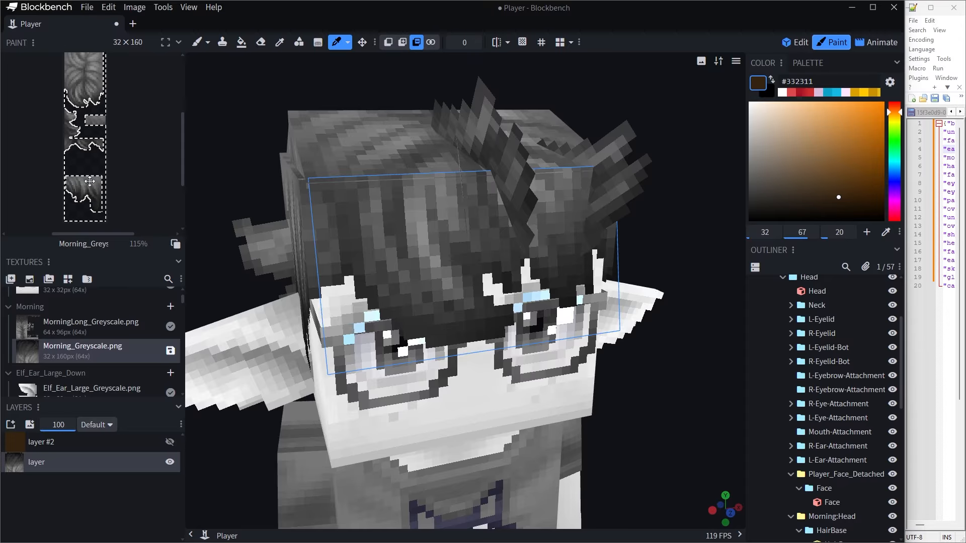
# Show layer #2 again and erase its brown within the selected transparent areas, leaving only the hair shape covered.
pyautogui.click(55, 446)
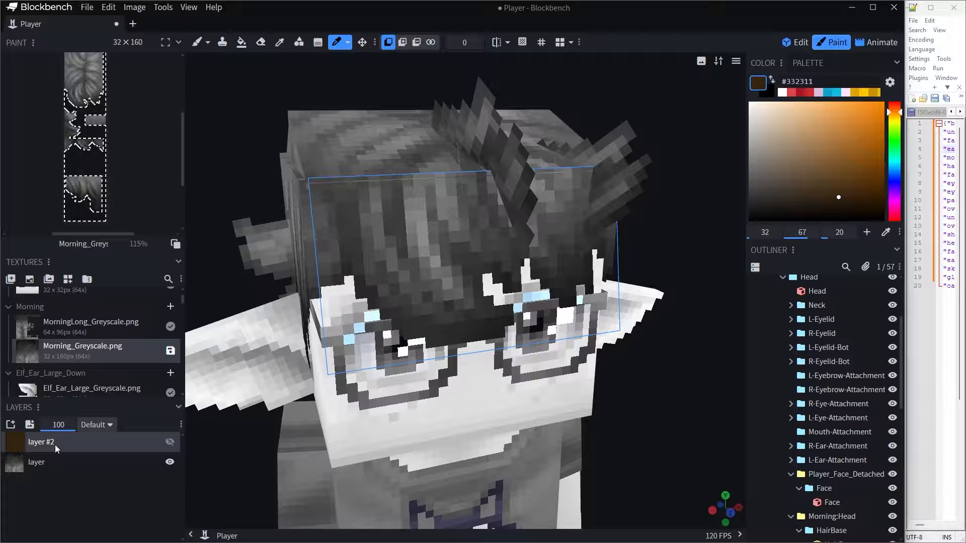
pyautogui.click(169, 443)
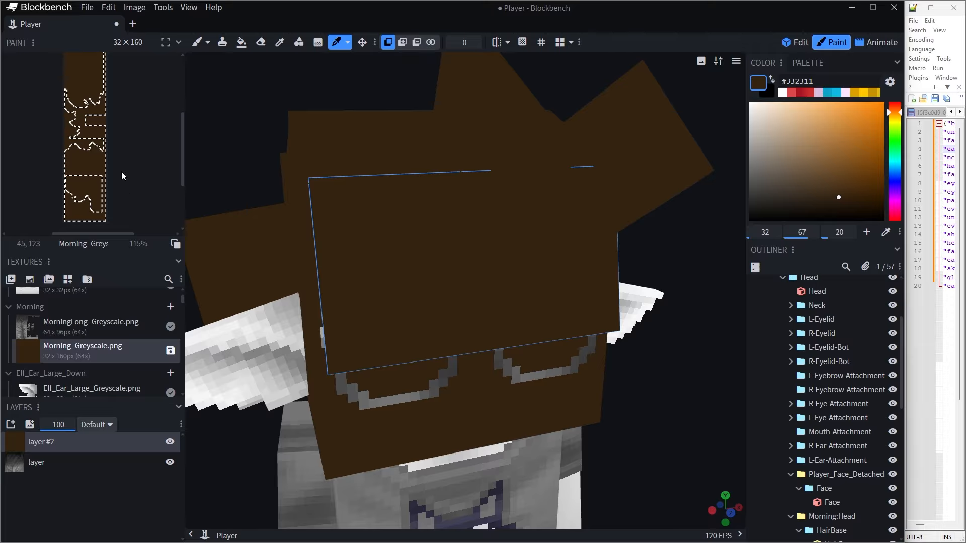
pyautogui.press('e')
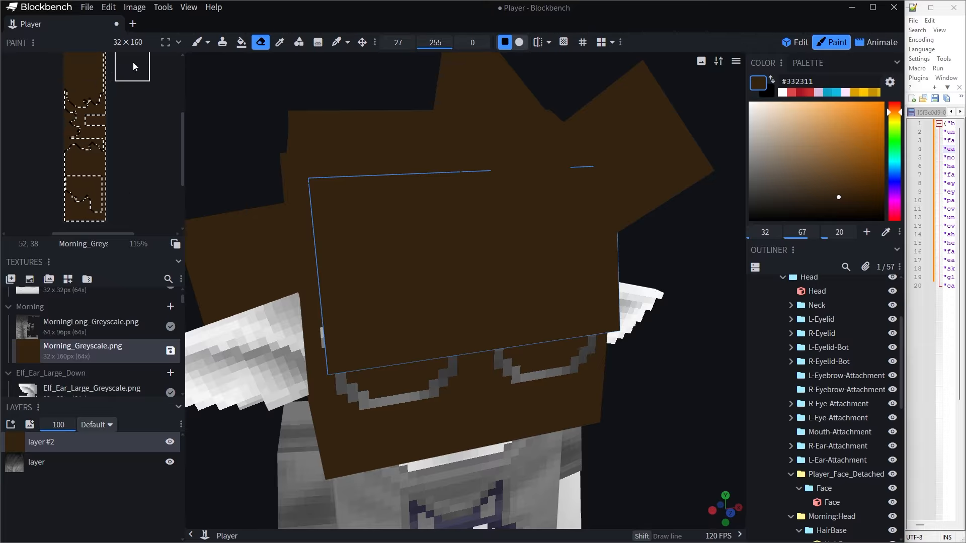
pyautogui.moveTo(42, 72); pyautogui.dragTo(113, 207)
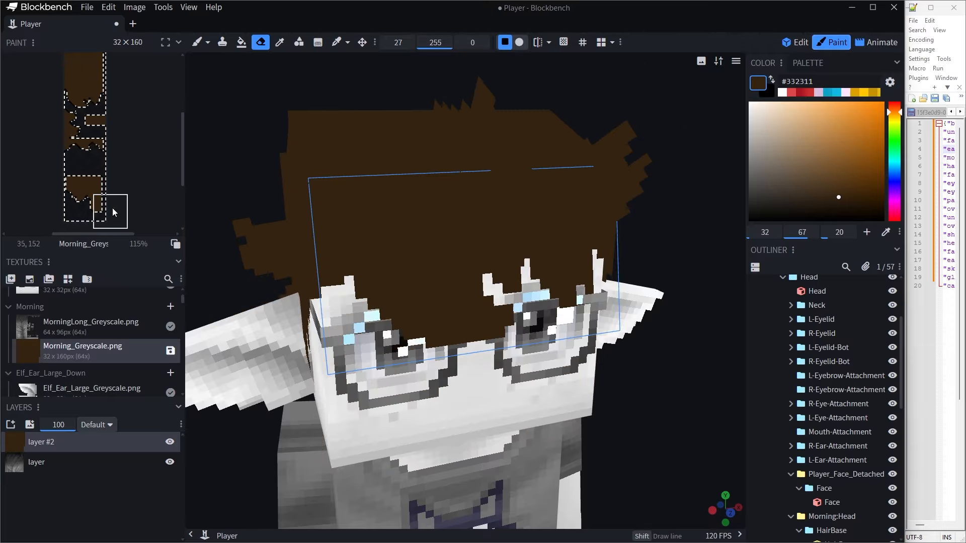
pyautogui.scroll(2, 131, 197)
pyautogui.scroll(-2, 123, 181)
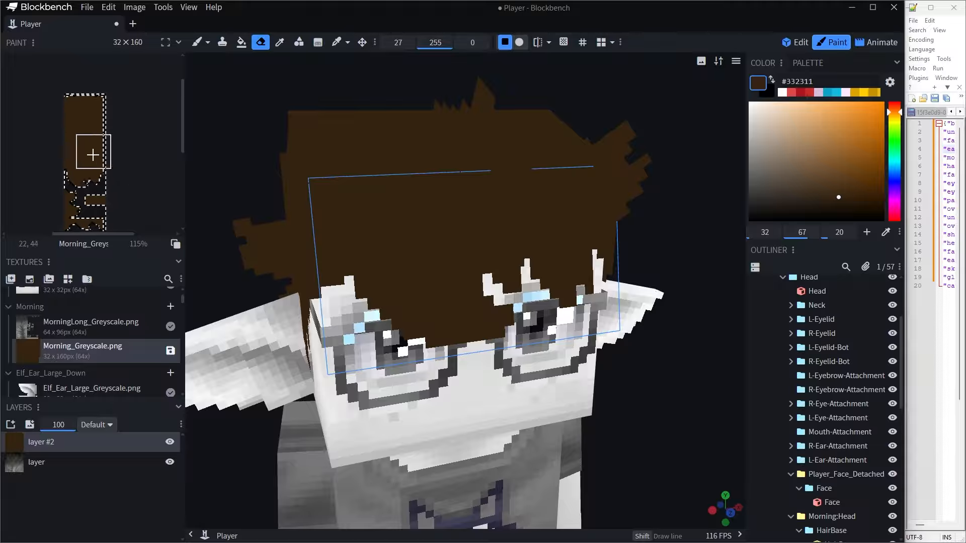
pyautogui.scroll(-5, 93, 154)
pyautogui.scroll(5, 113, 126)
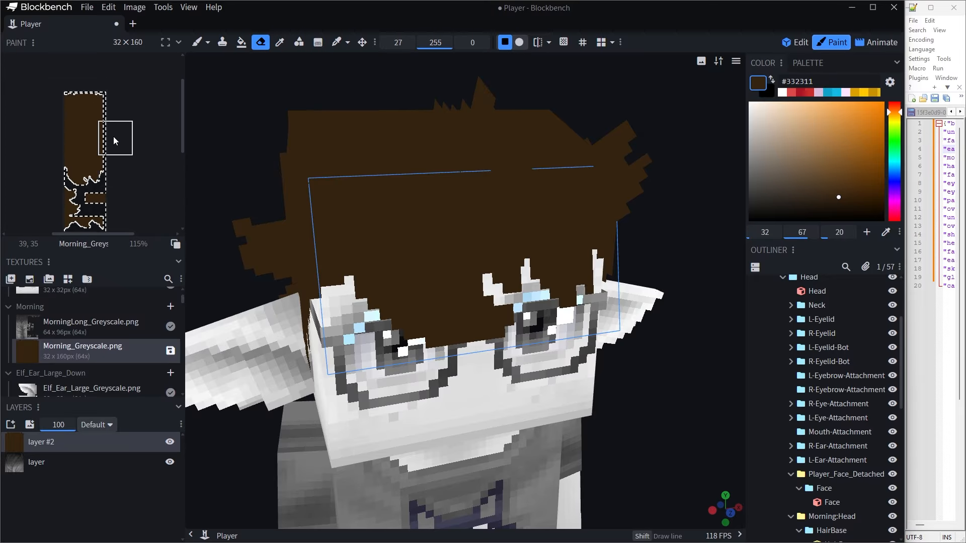
pyautogui.scroll(-3, 97, 150)
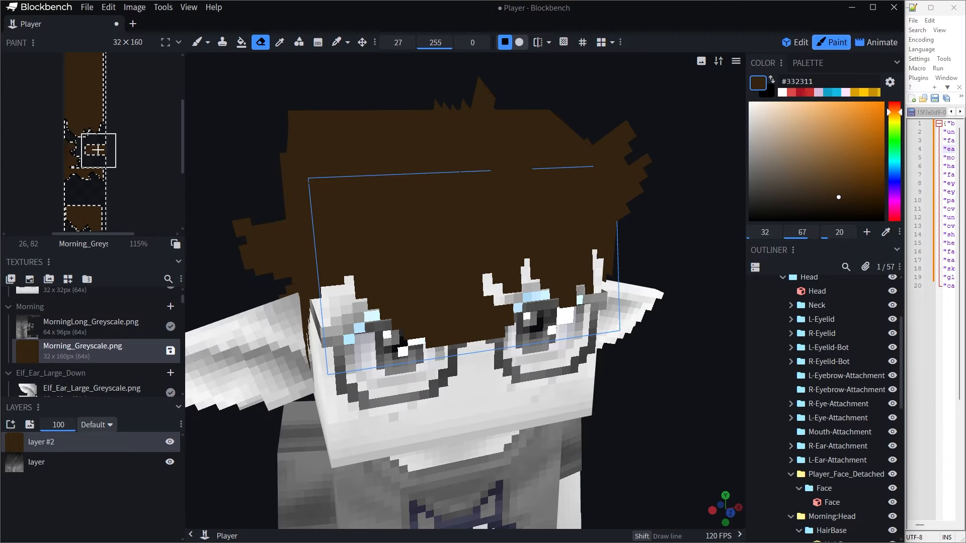
pyautogui.click(91, 186)
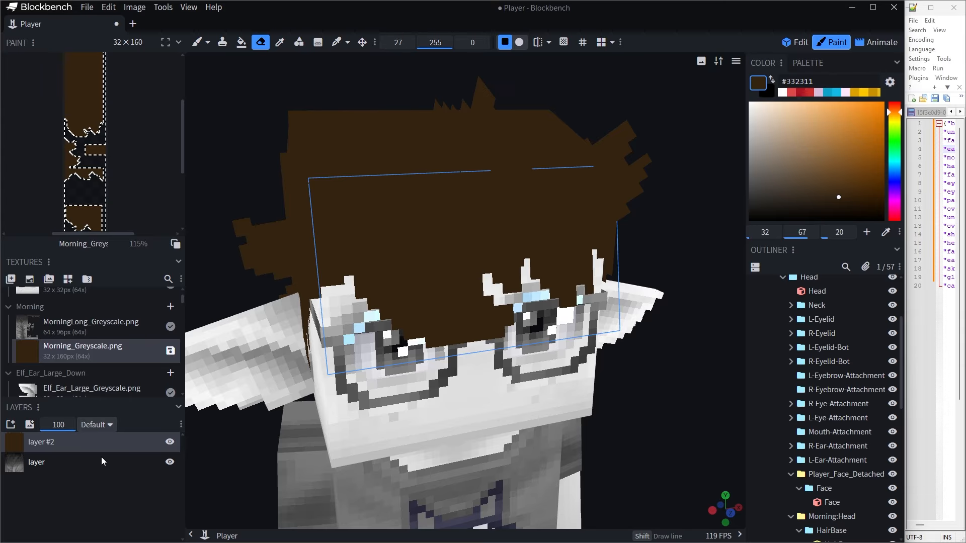
# Subtract a small rectangle from the pixel selection on the hair texture and clear the whole selection.
pyautogui.click(347, 42)
pyautogui.click(362, 58)
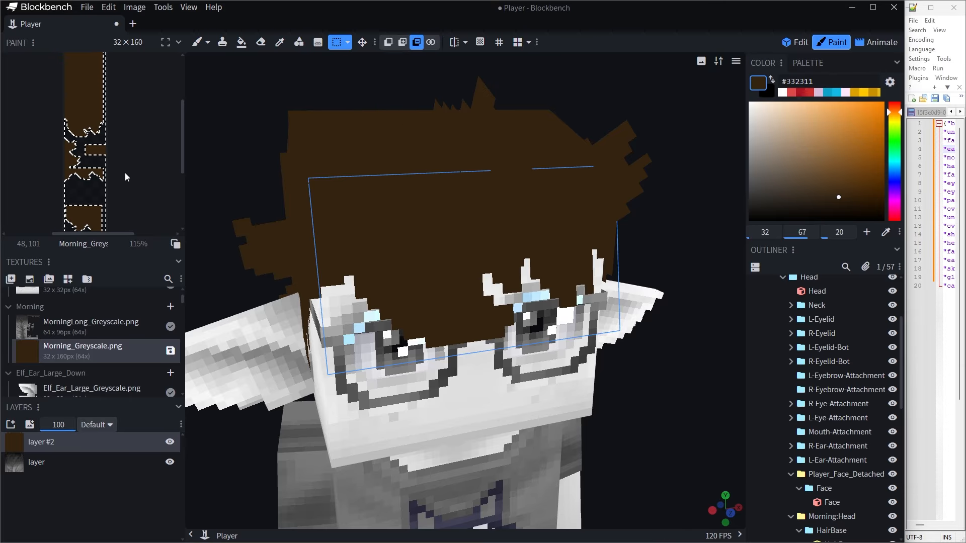
pyautogui.moveTo(88, 163); pyautogui.dragTo(104, 172)
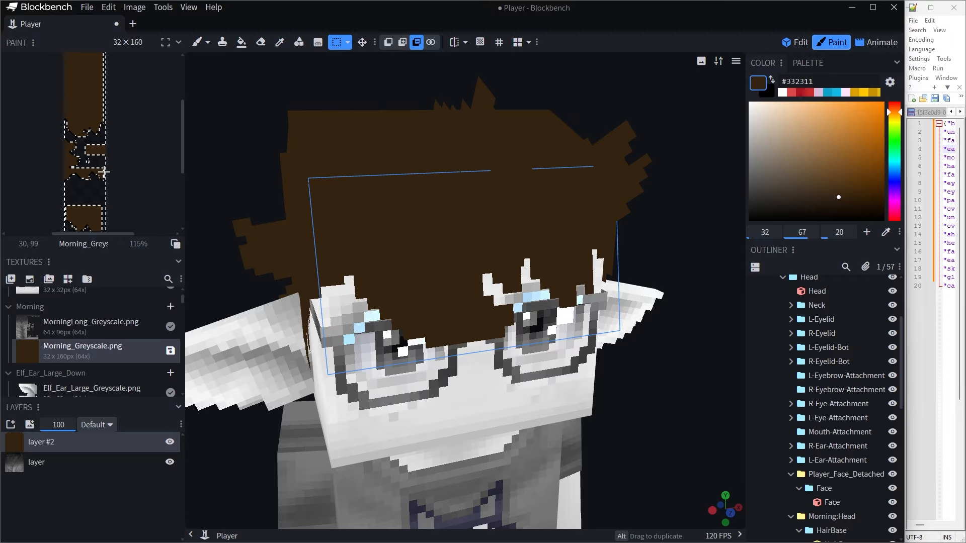
pyautogui.click(388, 42)
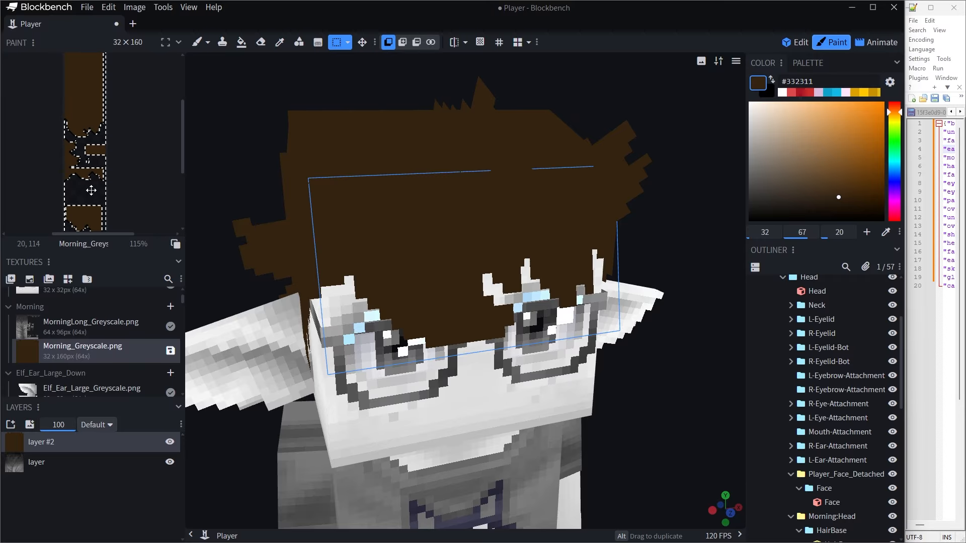
pyautogui.click(136, 183)
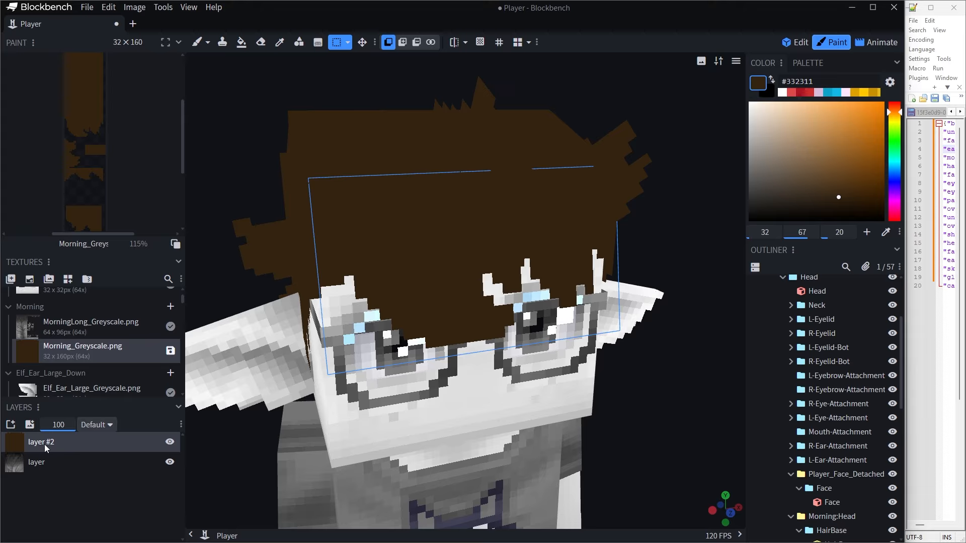
# Try the Screen blend mode on layer #2 and settle on Color as its blend mode.
pyautogui.click(102, 429)
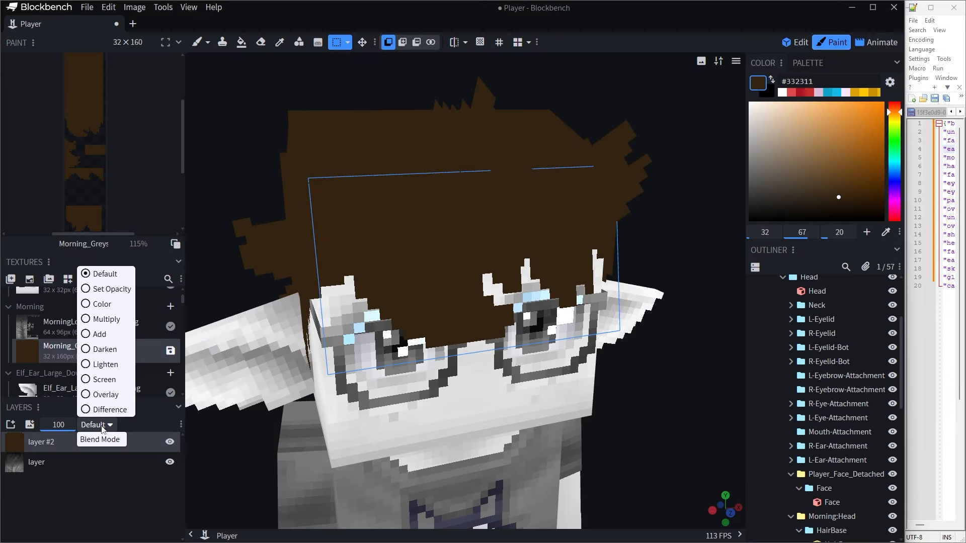
pyautogui.click(104, 379)
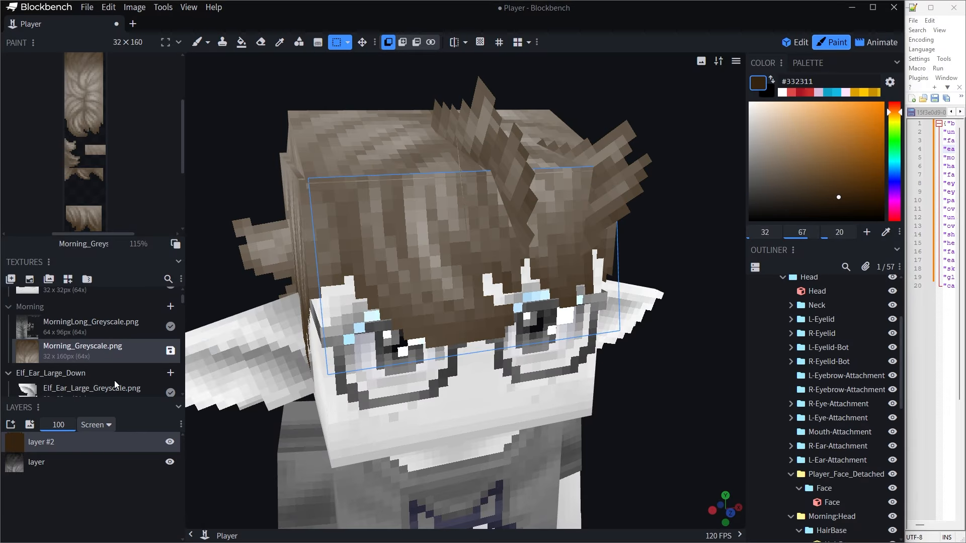
pyautogui.click(99, 426)
pyautogui.click(103, 308)
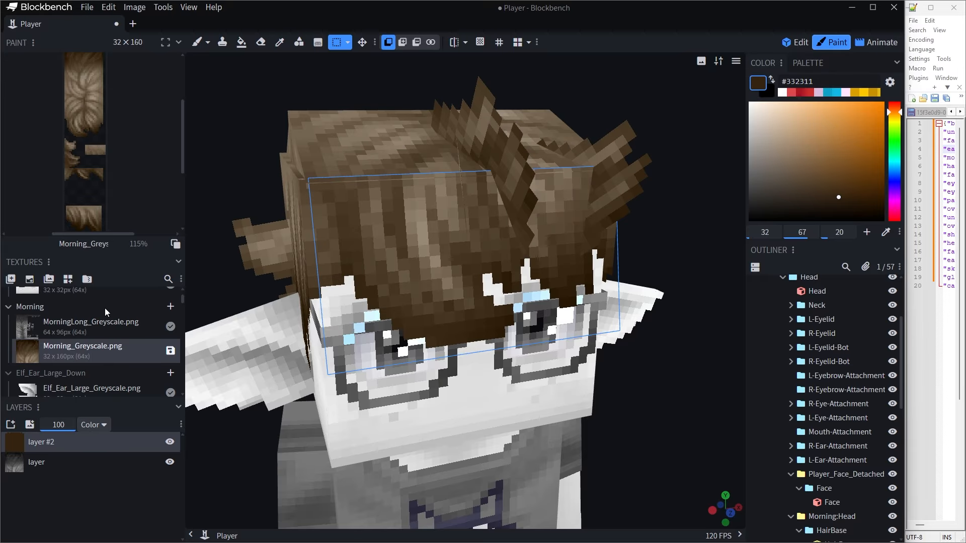
# Examine the recoloured hair on the avatar's head from the front, both sides and above.
pyautogui.scroll(-7, 380, 369)
pyautogui.moveTo(535, 385); pyautogui.dragTo(593, 352)
pyautogui.scroll(4, 603, 347)
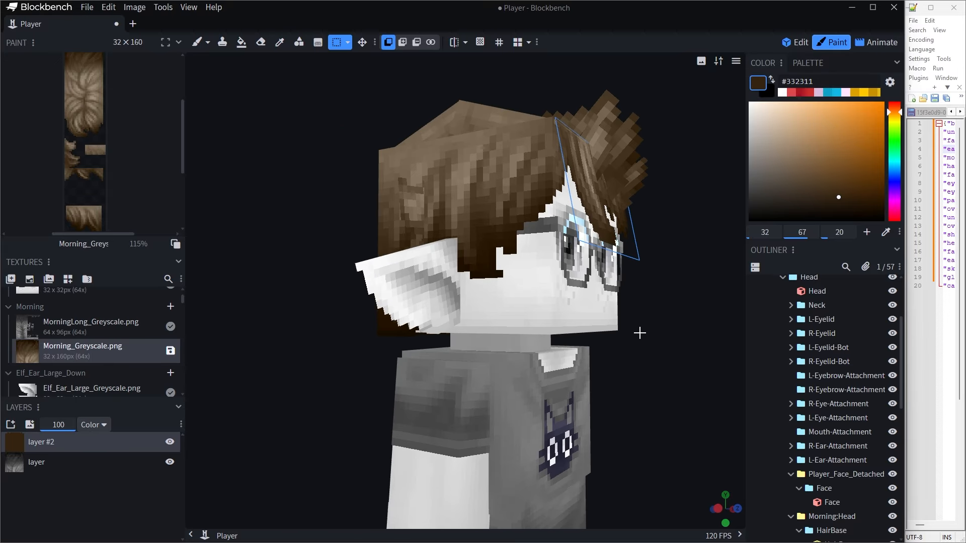
pyautogui.moveTo(640, 332)
pyautogui.mouseDown()
pyautogui.moveTo(519, 349)
pyautogui.moveTo(570, 343)
pyautogui.moveTo(649, 288)
pyautogui.moveTo(585, 358)
pyautogui.moveTo(636, 341)
pyautogui.mouseUp()
pyautogui.scroll(-4, 518, 342)
pyautogui.scroll(-4, 584, 322)
pyautogui.scroll(4, 649, 289)
pyautogui.scroll(2, 585, 355)
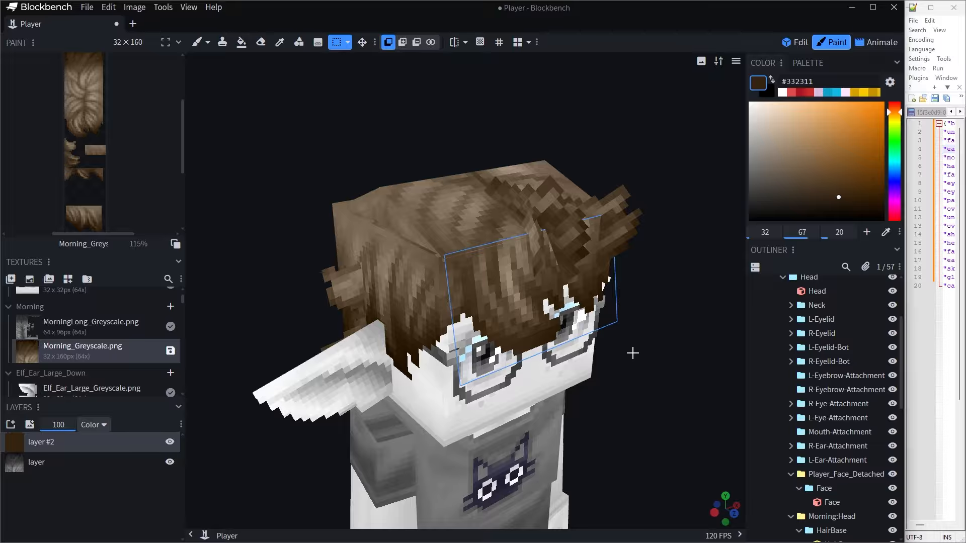
pyautogui.moveTo(632, 353)
pyautogui.mouseDown()
pyautogui.moveTo(653, 259)
pyautogui.moveTo(455, 211)
pyautogui.moveTo(485, 282)
pyautogui.moveTo(585, 305)
pyautogui.moveTo(453, 343)
pyautogui.moveTo(617, 345)
pyautogui.mouseUp()
pyautogui.scroll(2, 313, 240)
pyautogui.scroll(2, 101, 194)
pyautogui.scroll(-2, 100, 203)
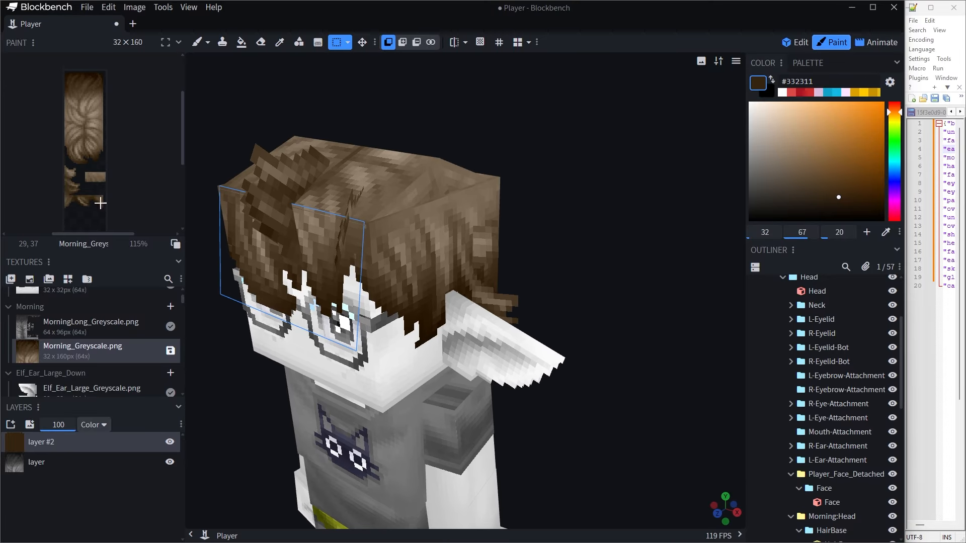
# Hide layer #2 to expose the greyscale hair shading and set the Fill tool's mode to Colors.
pyautogui.scroll(-1, 100, 204)
pyautogui.click(170, 441)
pyautogui.keyDown('ctrl'); pyautogui.scroll(10, 91, 151); pyautogui.keyUp('ctrl')
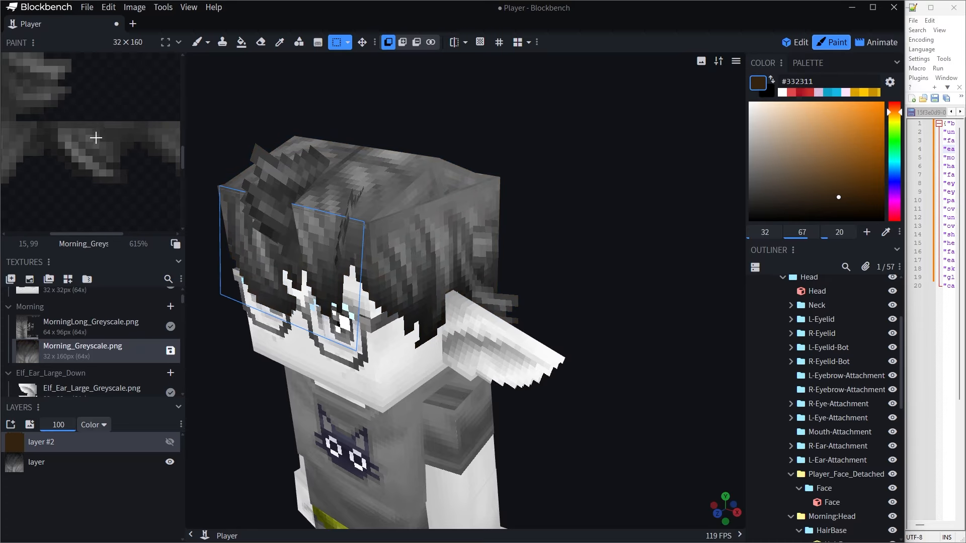
pyautogui.moveTo(123, 116)
pyautogui.keyDown('shift'); pyautogui.mouseDown(button='middle')
pyautogui.moveTo(99, 179)
pyautogui.moveTo(138, 127)
pyautogui.moveTo(93, 209)
pyautogui.mouseUp(button='middle'); pyautogui.keyUp('shift')
pyautogui.keyDown('shift'); pyautogui.moveTo(63, 137); pyautogui.dragTo(100, 217, button='middle'); pyautogui.keyUp('shift')
pyautogui.moveTo(46, 63)
pyautogui.keyDown('shift'); pyautogui.mouseDown(button='middle')
pyautogui.moveTo(98, 171)
pyautogui.moveTo(45, 201)
pyautogui.mouseUp(button='middle'); pyautogui.keyUp('shift')
pyautogui.click(241, 43)
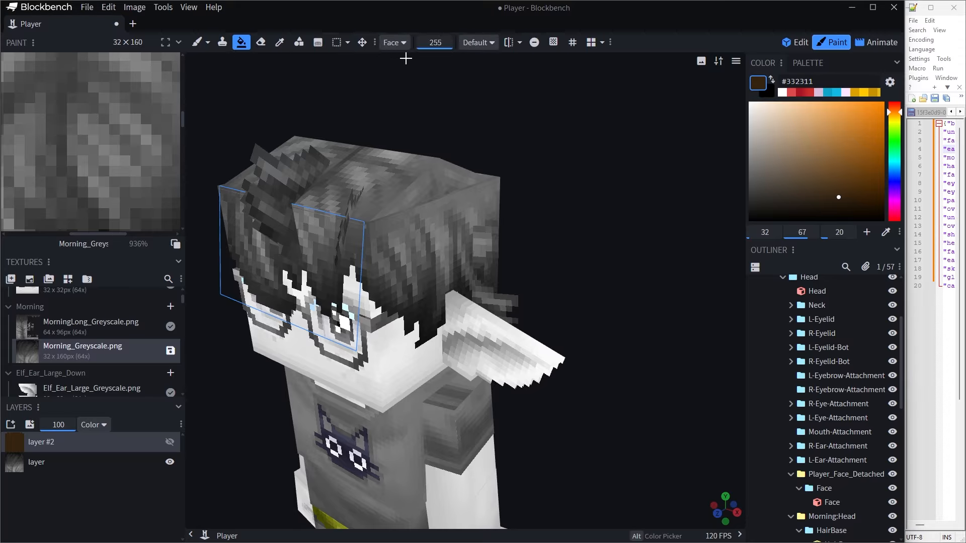
pyautogui.click(393, 42)
pyautogui.click(397, 118)
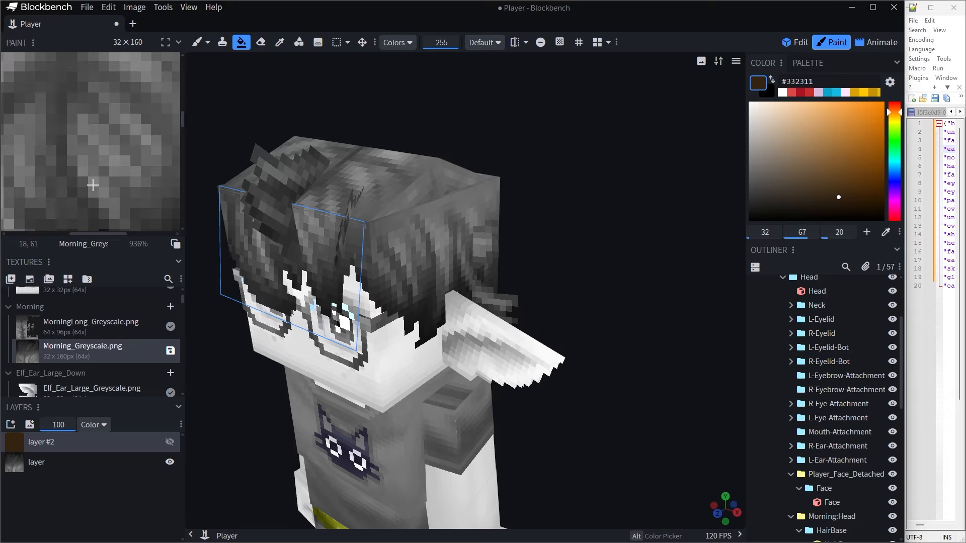
# Try filling individual grey shades of the base hair layer with brown #332311, and undo the fills.
pyautogui.click(38, 461)
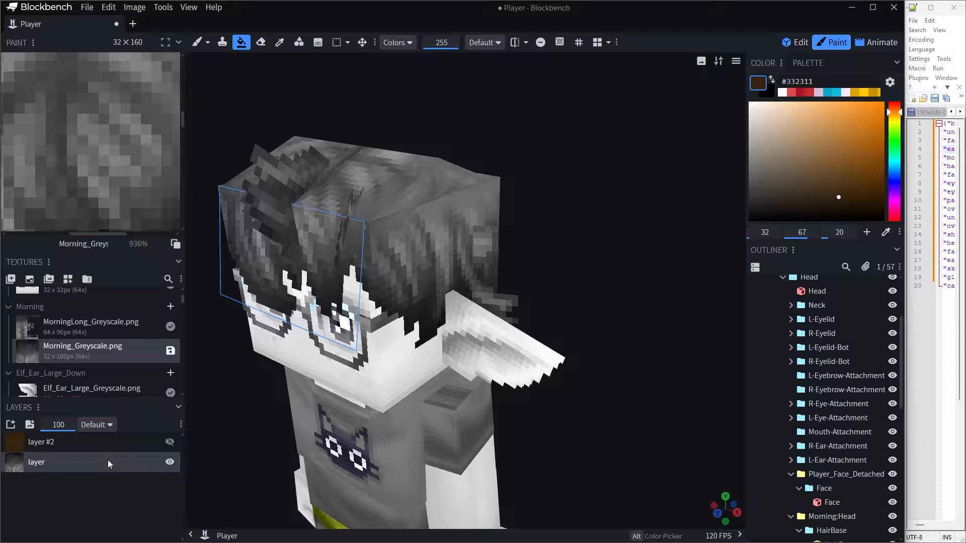
pyautogui.click(94, 183)
pyautogui.click(94, 183)
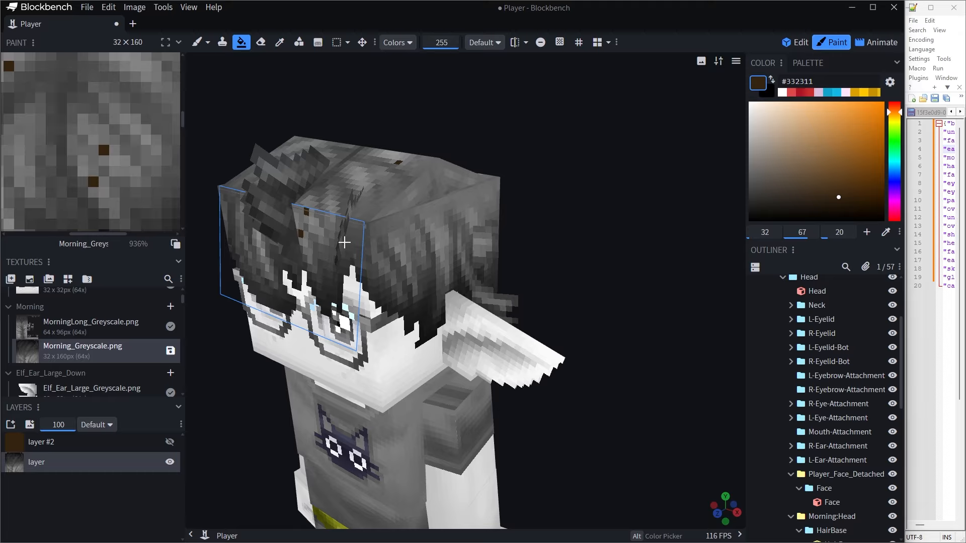
pyautogui.hotkey('ctrl', 'z')
# Delete layer #2 from the Morning_Greyscale.png hair texture, leaving only the greyscale base layer.
pyautogui.click(121, 446)
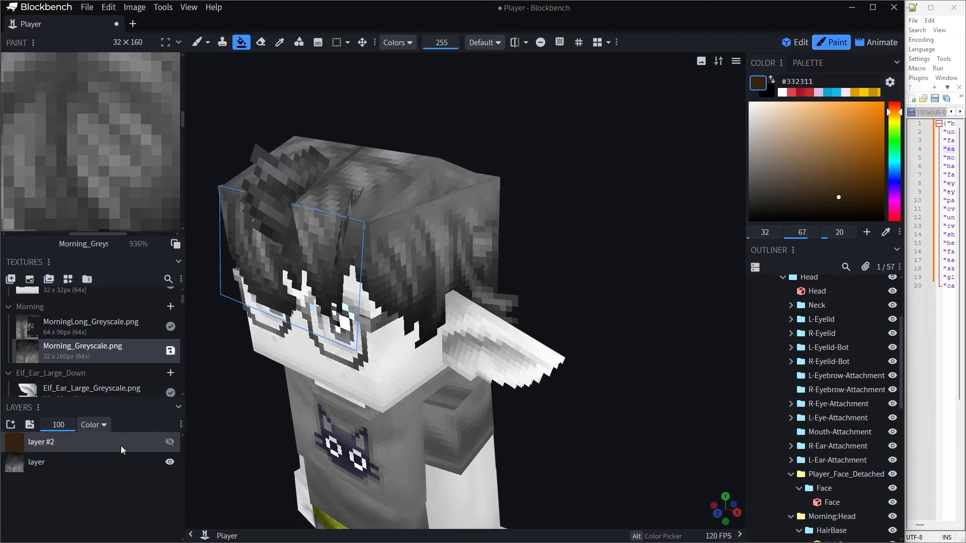
pyautogui.press('Delete')
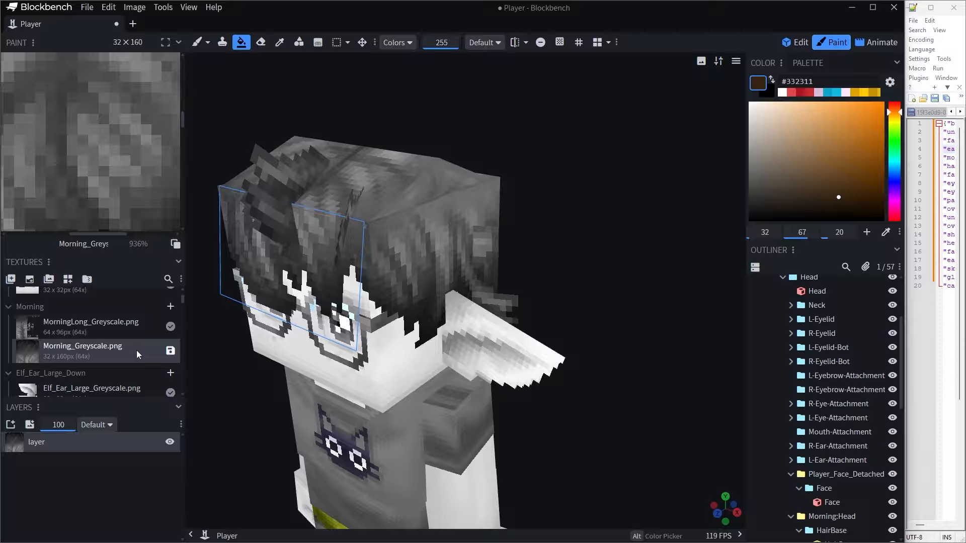
pyautogui.scroll(-3, 243, 348)
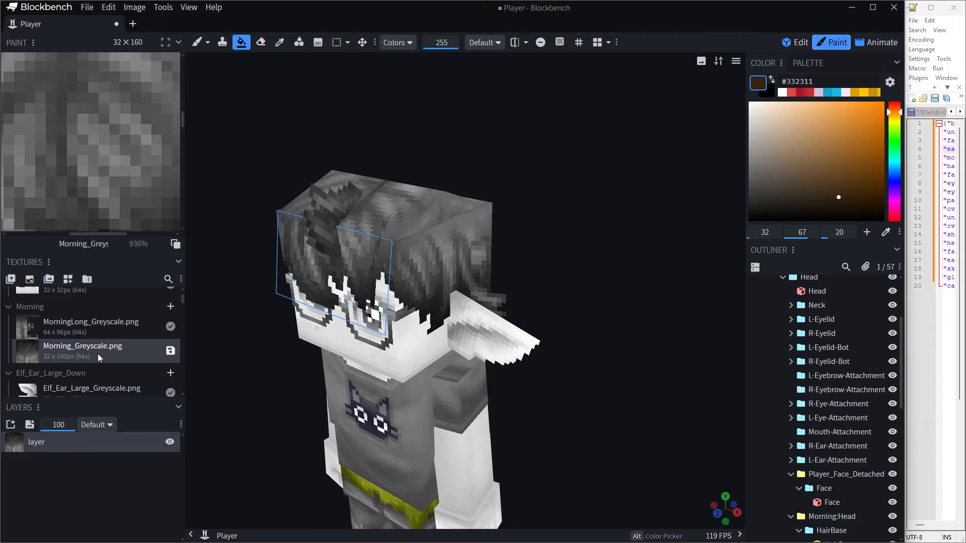
pyautogui.scroll(-5, 310, 362)
pyautogui.moveTo(310, 362); pyautogui.dragTo(371, 347)
pyautogui.scroll(5, 371, 347)
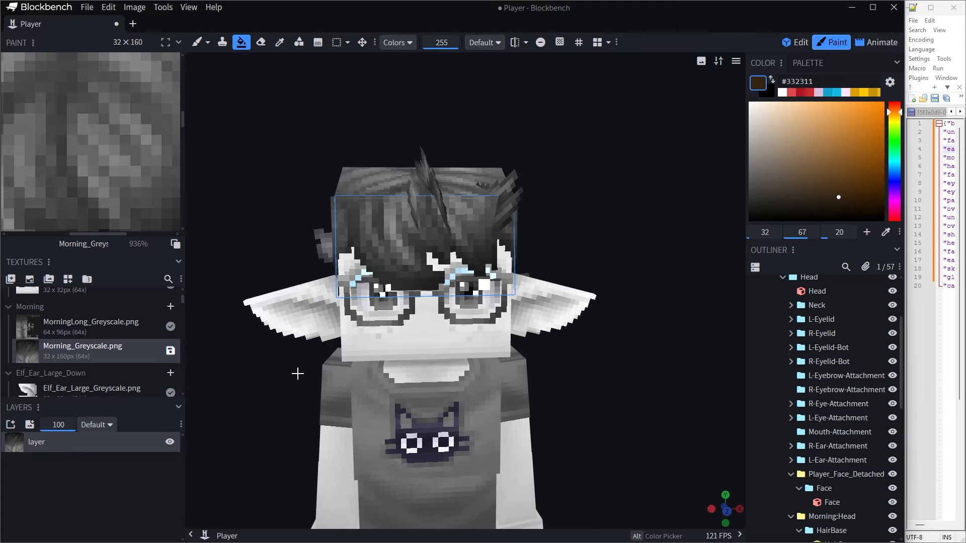
# Switch to File Explorer and select the TintGradients folder inside the Common folder of Hytale Assets.
pyautogui.hotkey('alt', 'Tab')
pyautogui.click(525, 171)
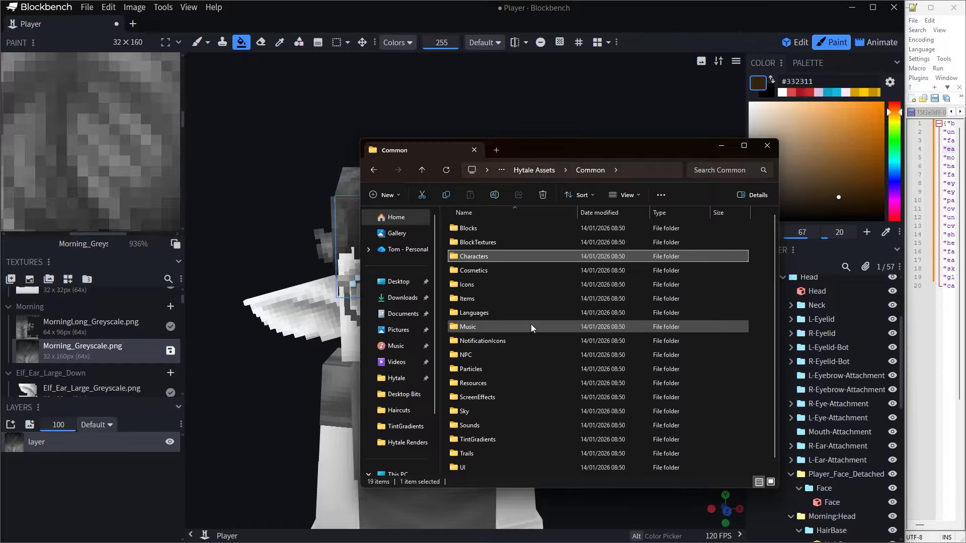
pyautogui.click(481, 442)
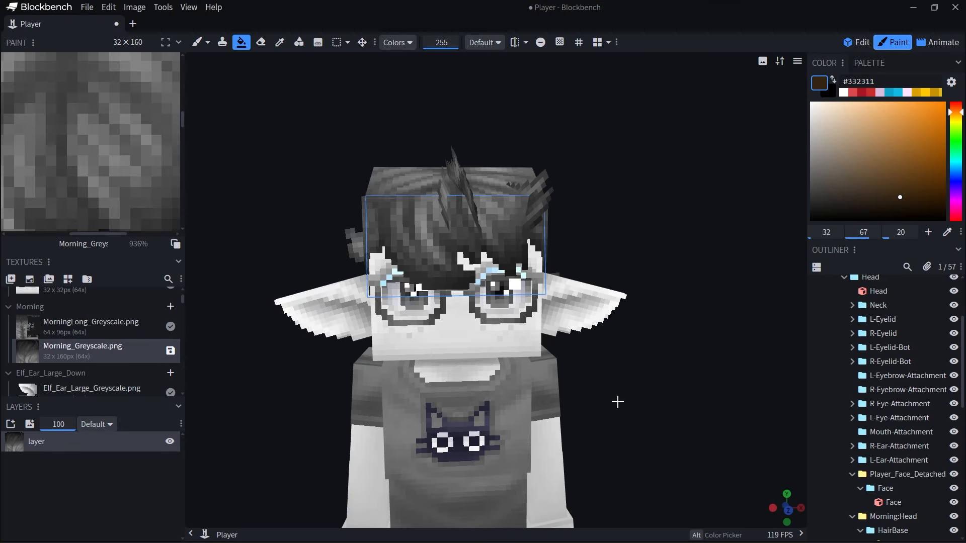
pyautogui.moveTo(243, 388); pyautogui.dragTo(639, 394)
pyautogui.scroll(3, 628, 394)
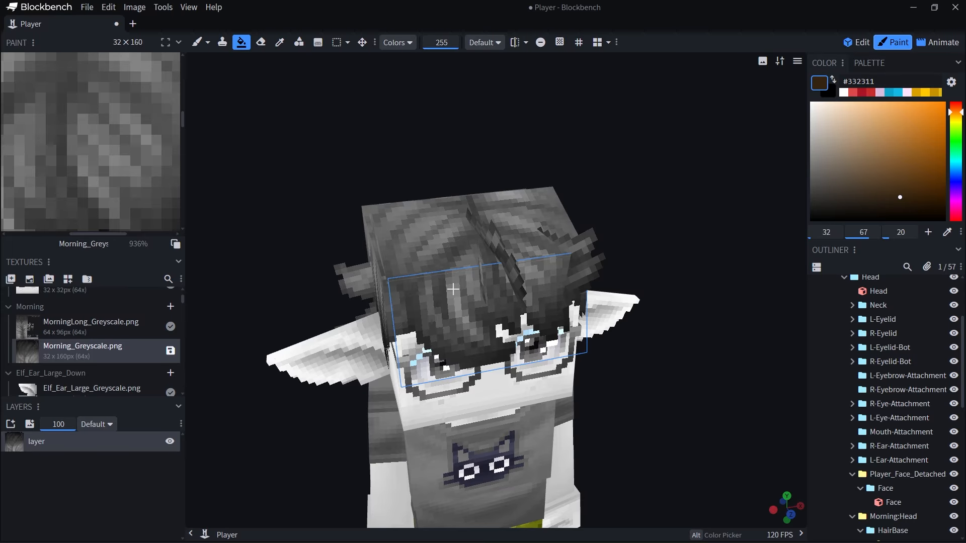
pyautogui.moveTo(474, 388); pyautogui.dragTo(442, 355, button='middle')
pyautogui.moveTo(493, 337); pyautogui.dragTo(445, 368, button='middle')
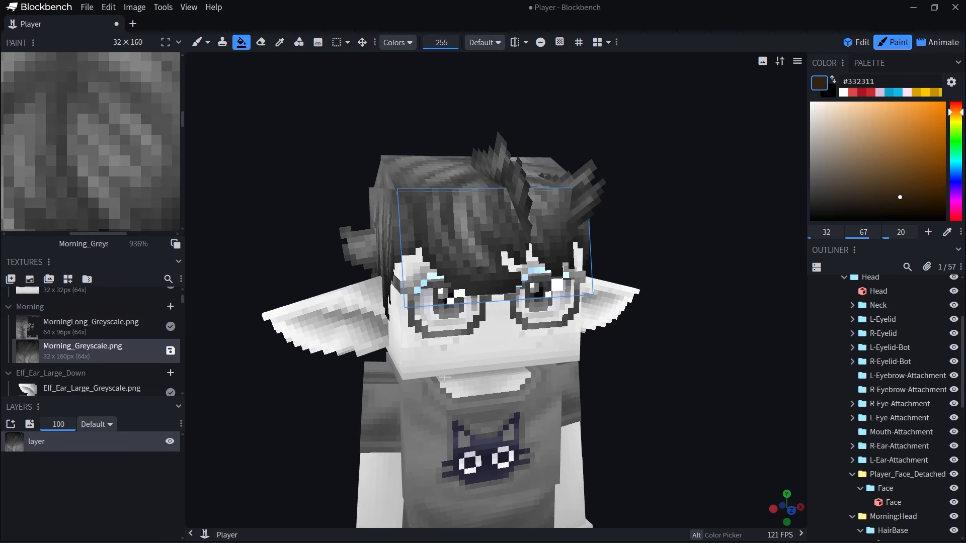
pyautogui.scroll(-3, 443, 371)
# In File Explorer, open the Hair folder inside TintGradients and browse its gradient images.
pyautogui.hotkey('alt', 'Tab')
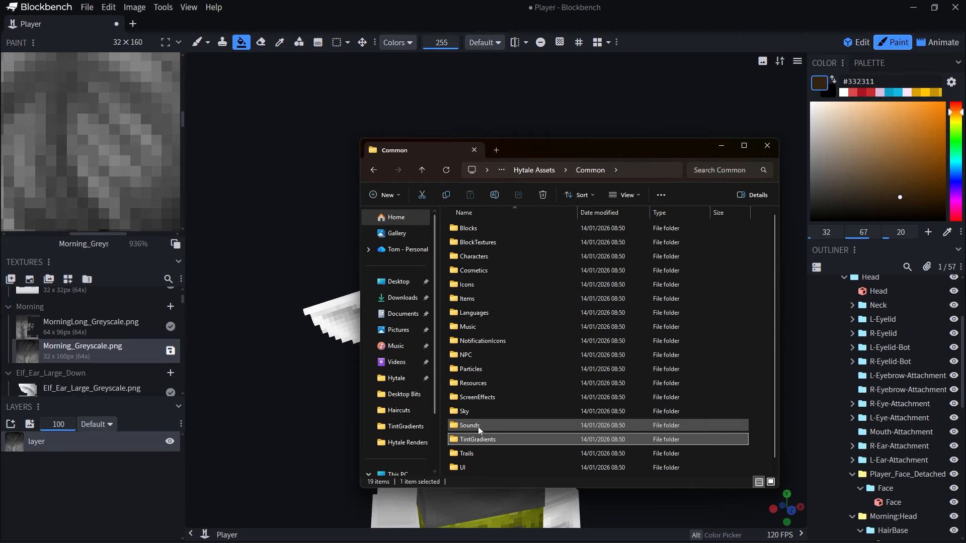
pyautogui.doubleClick(478, 443)
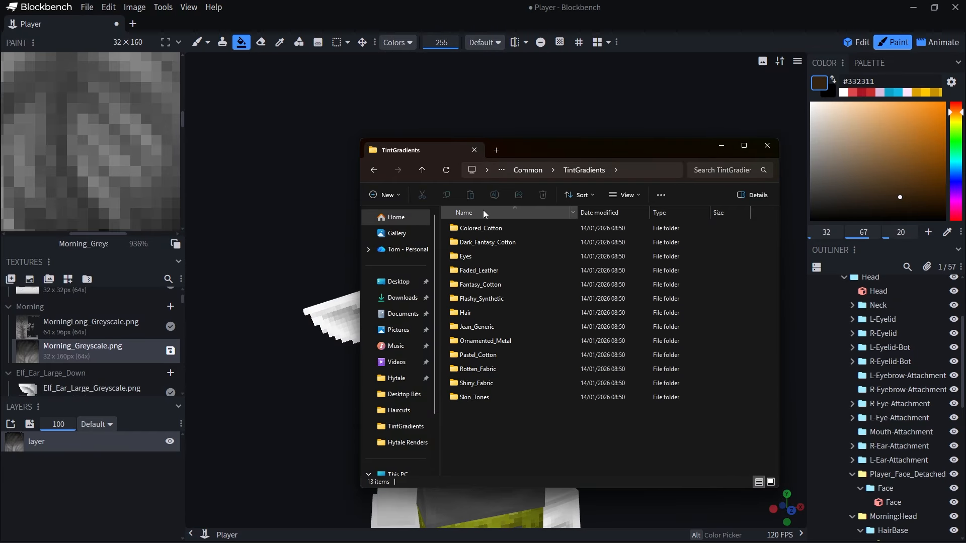
pyautogui.moveTo(509, 159); pyautogui.dragTo(608, 111)
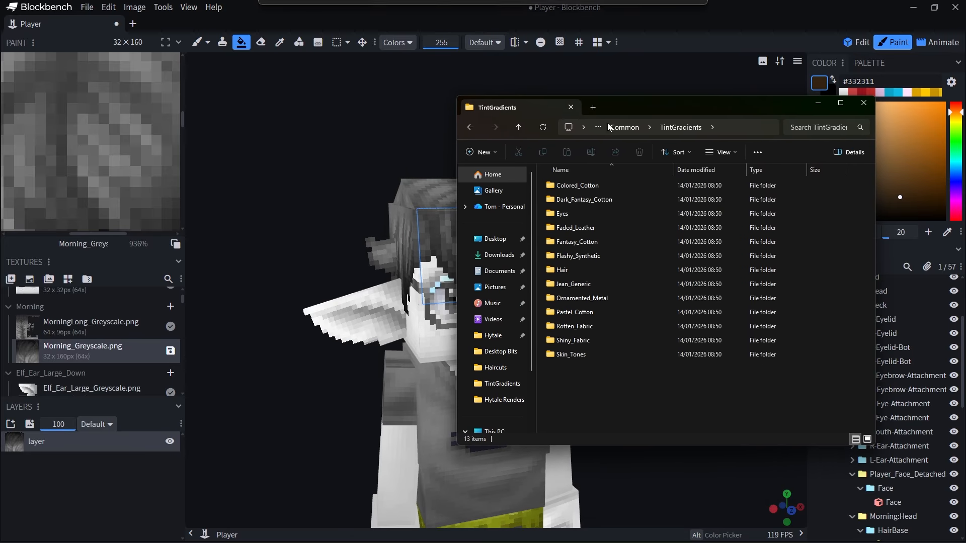
pyautogui.doubleClick(578, 271)
pyautogui.scroll(-3, 657, 233)
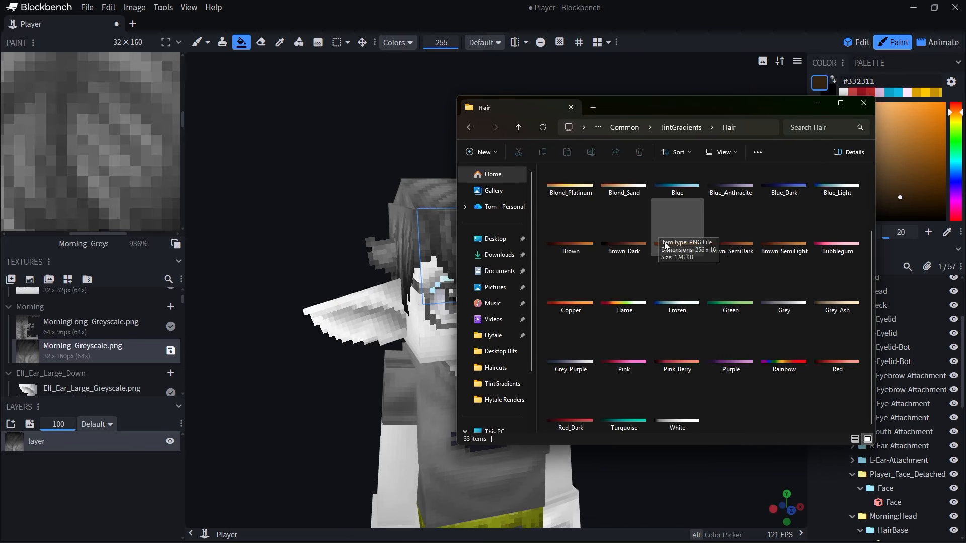
pyautogui.scroll(3, 695, 352)
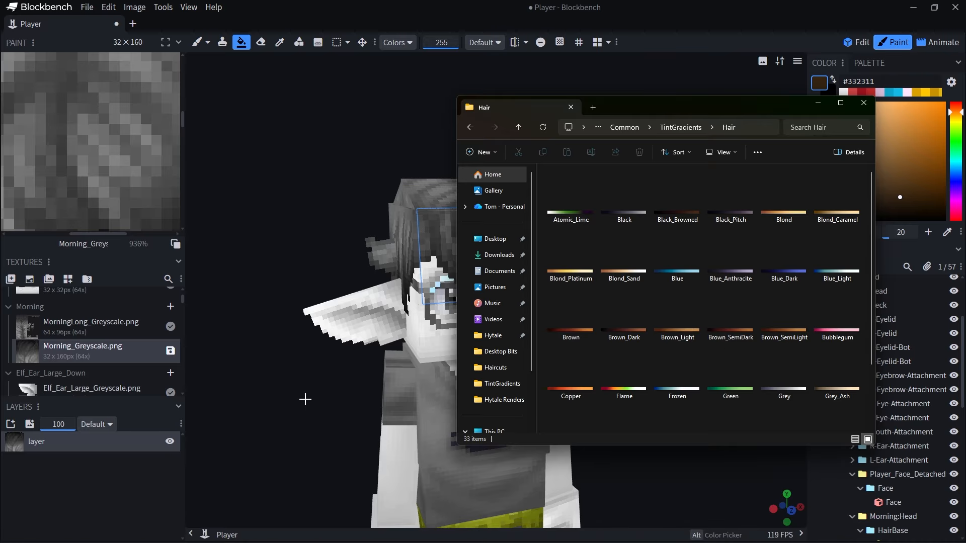
# Switch to Notepad++ with the cached player skin JSON and place its window beside the gradient folder.
pyautogui.press('super')
pyautogui.write('notepad++')
pyautogui.press('Return')
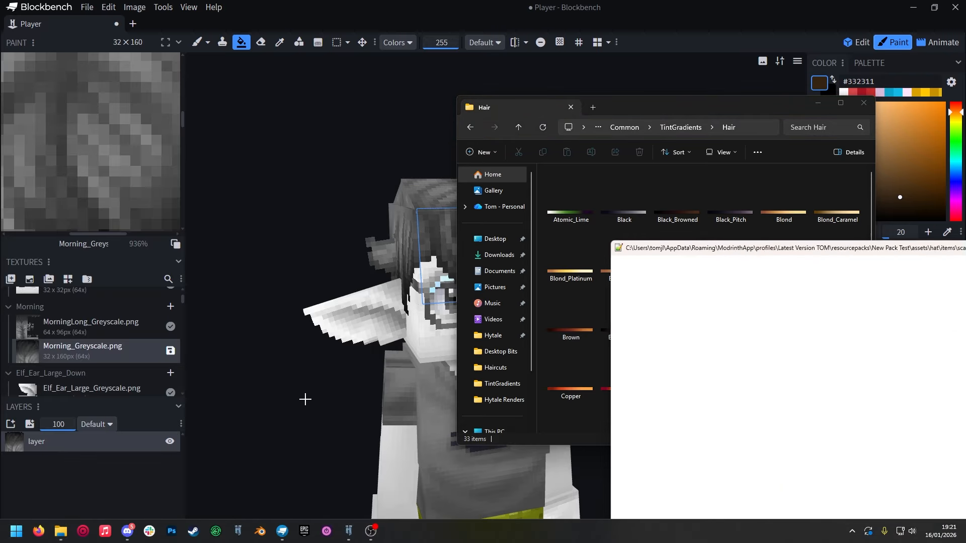
pyautogui.moveTo(722, 248); pyautogui.dragTo(309, 150)
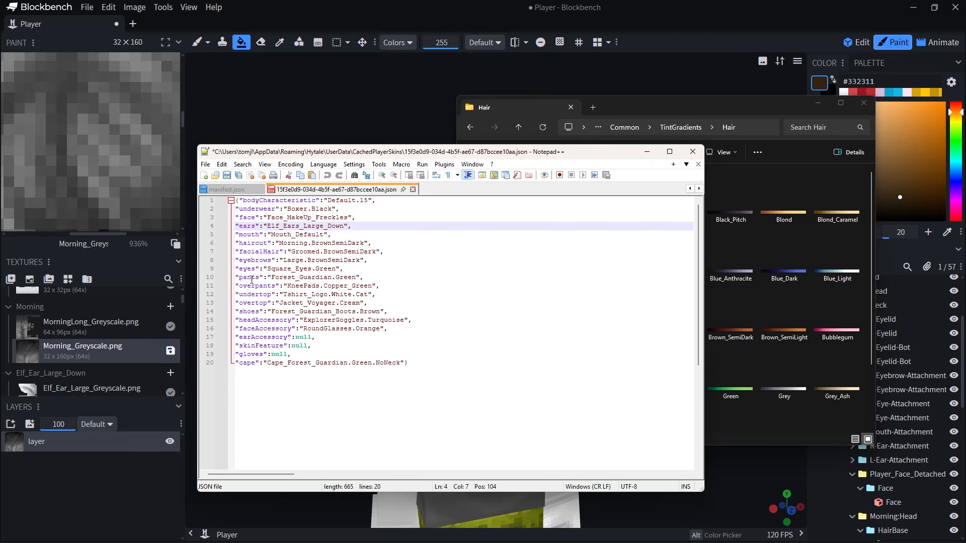
# Examine the haircut entry in the skin JSON for its style and colour name, and put the file away.
pyautogui.click(249, 243)
pyautogui.moveTo(280, 243); pyautogui.dragTo(309, 246)
pyautogui.click(299, 244)
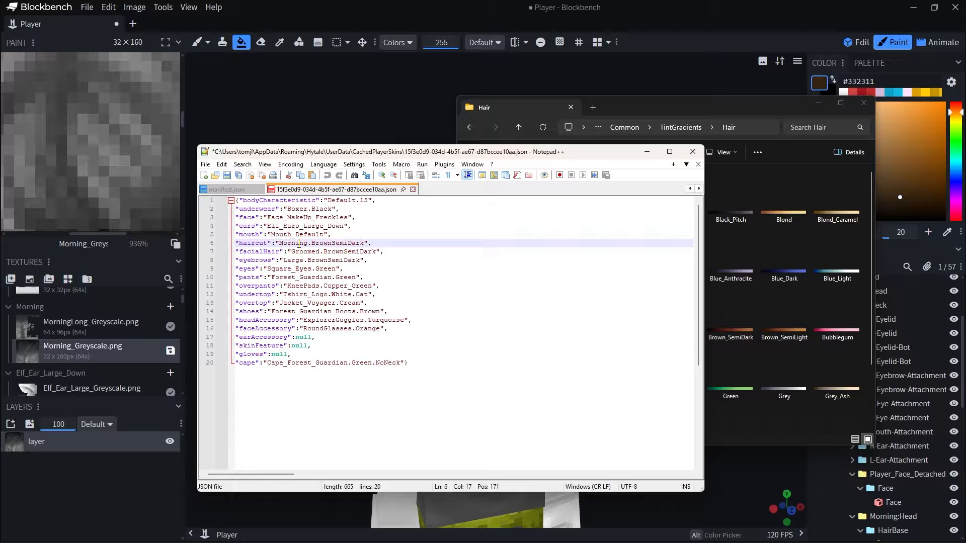
pyautogui.moveTo(306, 244); pyautogui.dragTo(286, 247)
pyautogui.click(288, 244)
pyautogui.doubleClick(303, 244)
pyautogui.click(297, 244)
pyautogui.moveTo(310, 244); pyautogui.dragTo(365, 248)
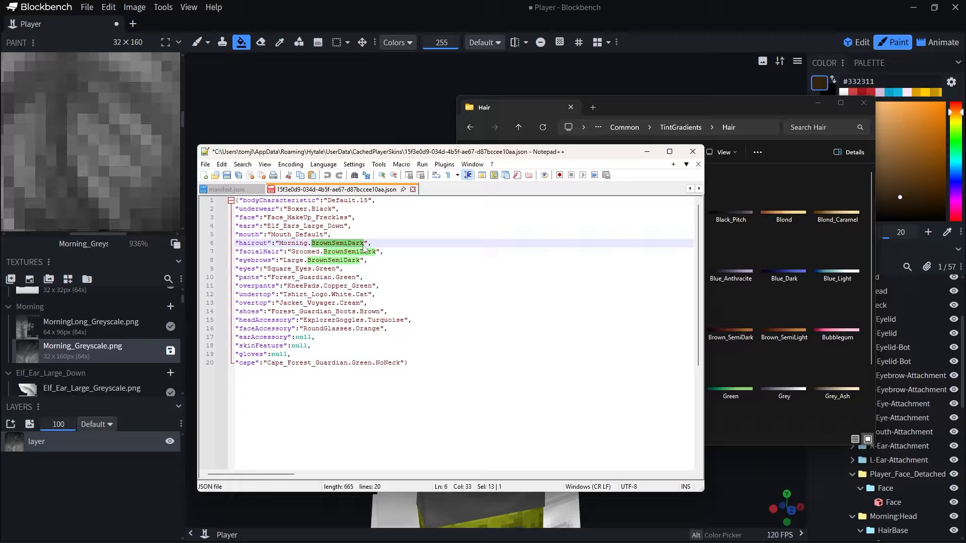
pyautogui.click(393, 251)
pyautogui.click(646, 151)
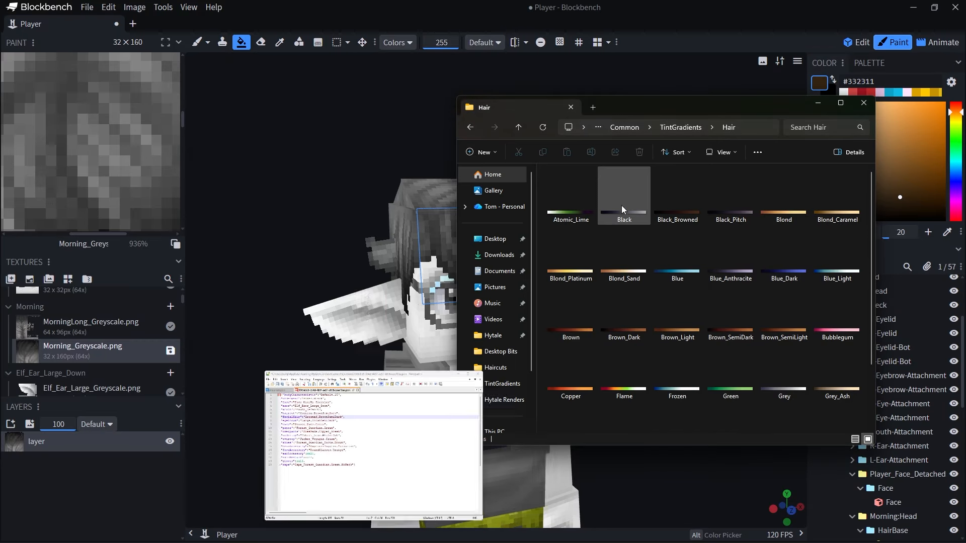
# Open the Brown_SemiDark gradient image from the Hair folder in Adobe Photoshop 2026 and fit it to the view.
pyautogui.moveTo(663, 109); pyautogui.dragTo(558, 125)
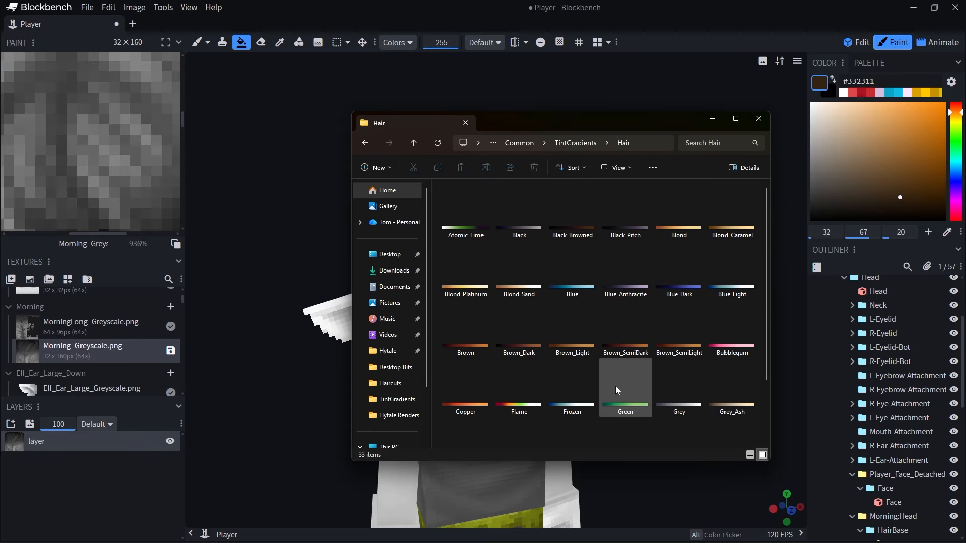
pyautogui.click(616, 352)
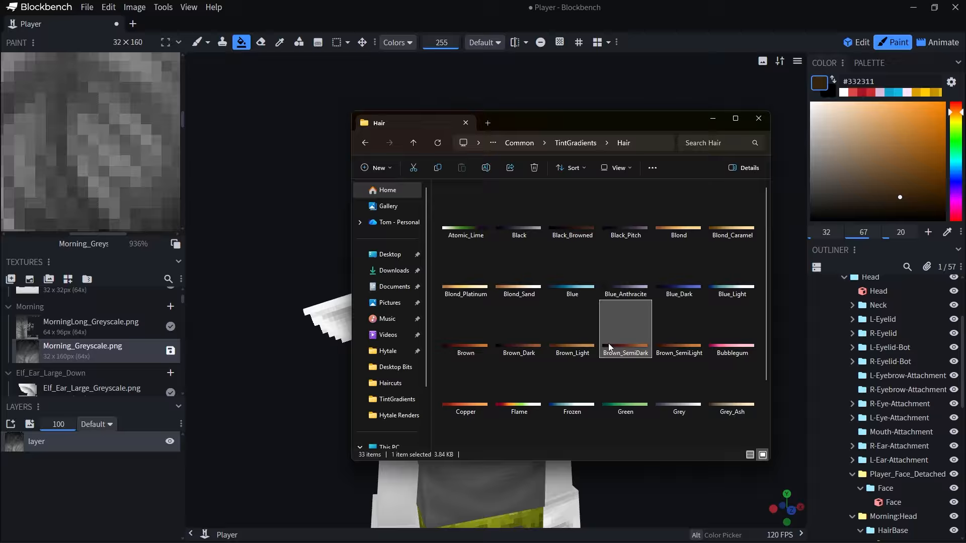
pyautogui.rightClick(619, 333)
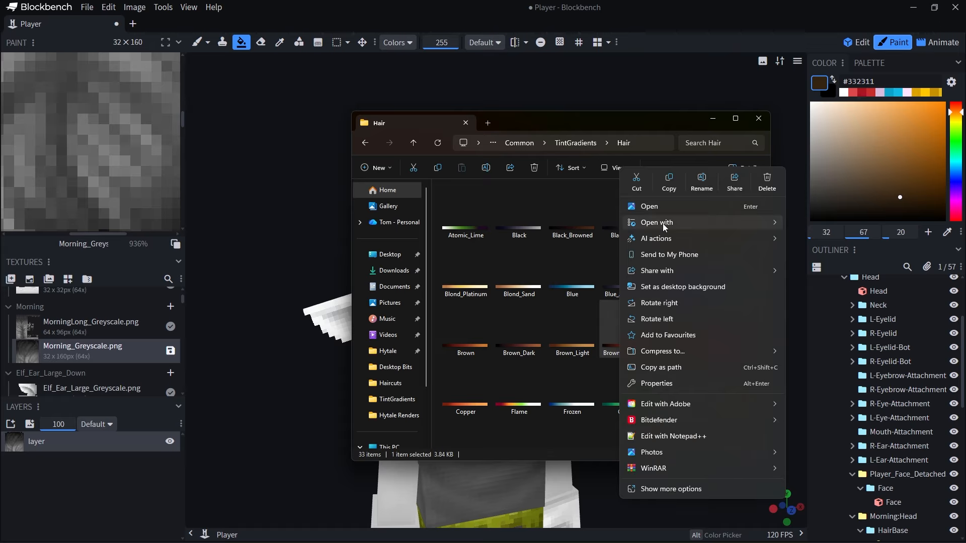
pyautogui.moveTo(663, 223)
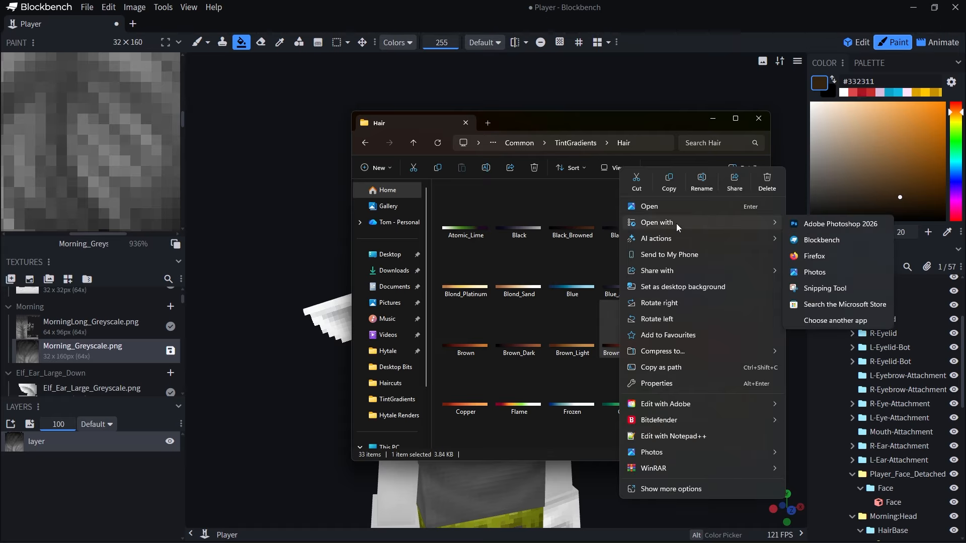
pyautogui.click(817, 224)
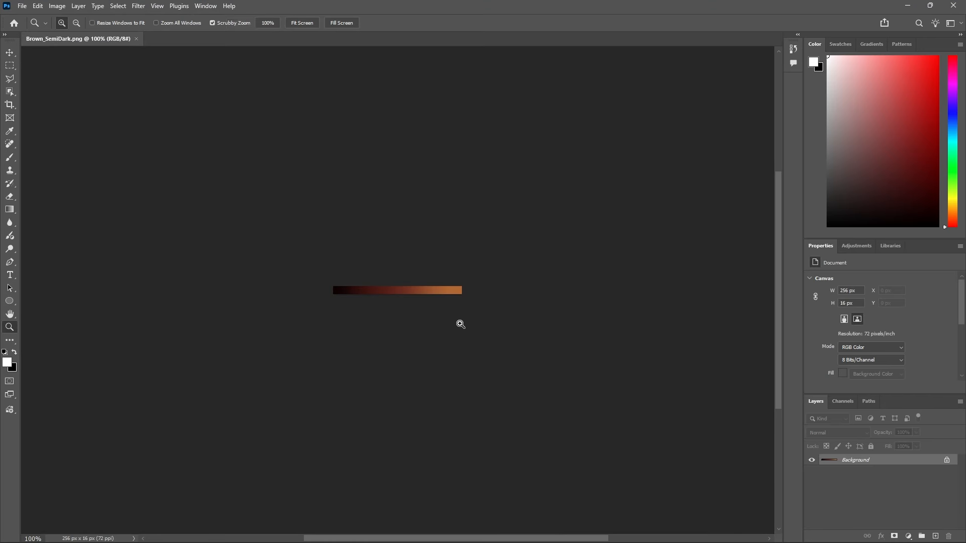
pyautogui.hotkey('ctrl', '0')
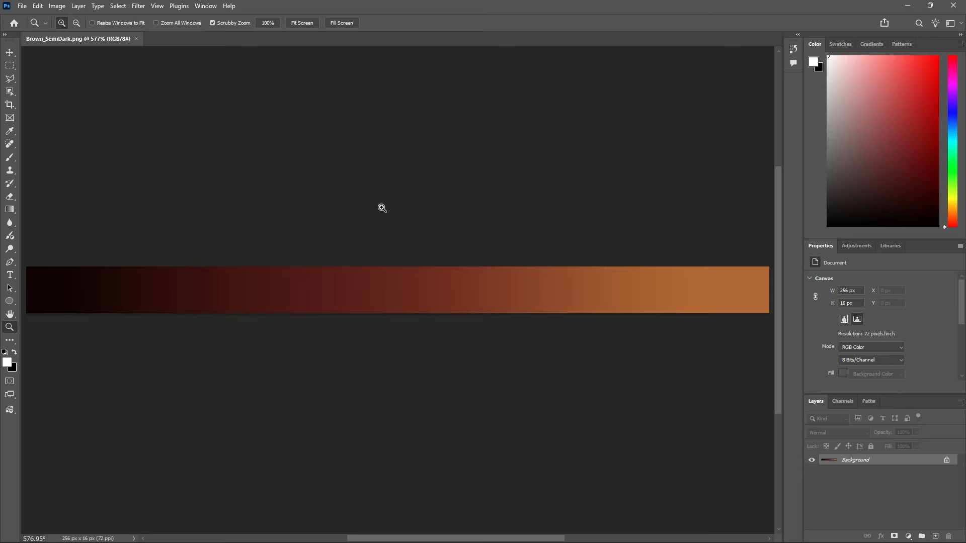
# Try to recreate the Brown_SemiDark strip as a custom gradient in the Gradient Editor, and cancel the editor.
pyautogui.press('g')
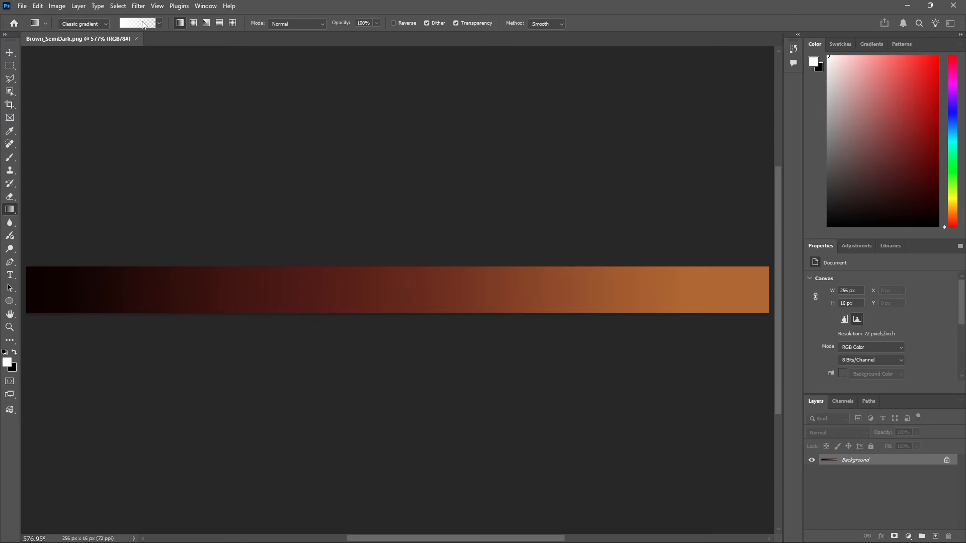
pyautogui.click(142, 24)
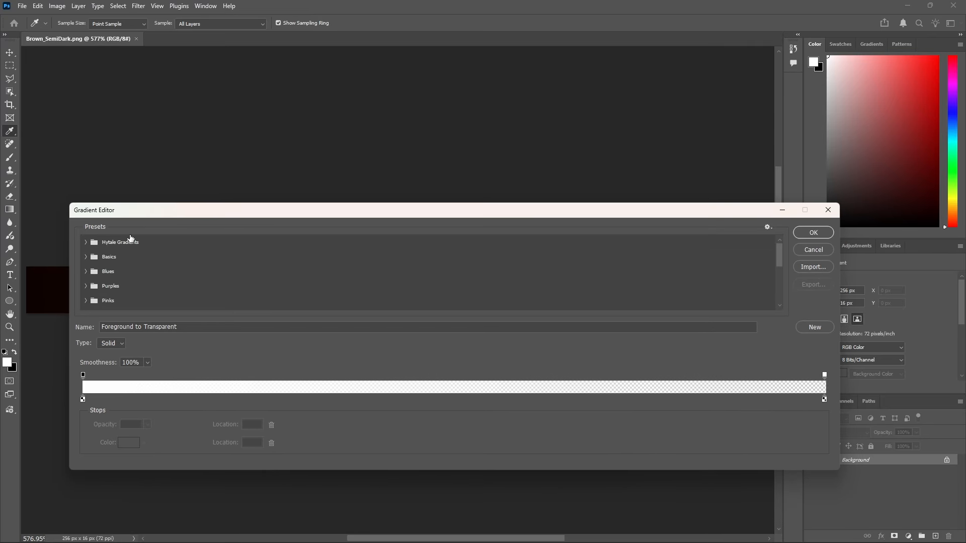
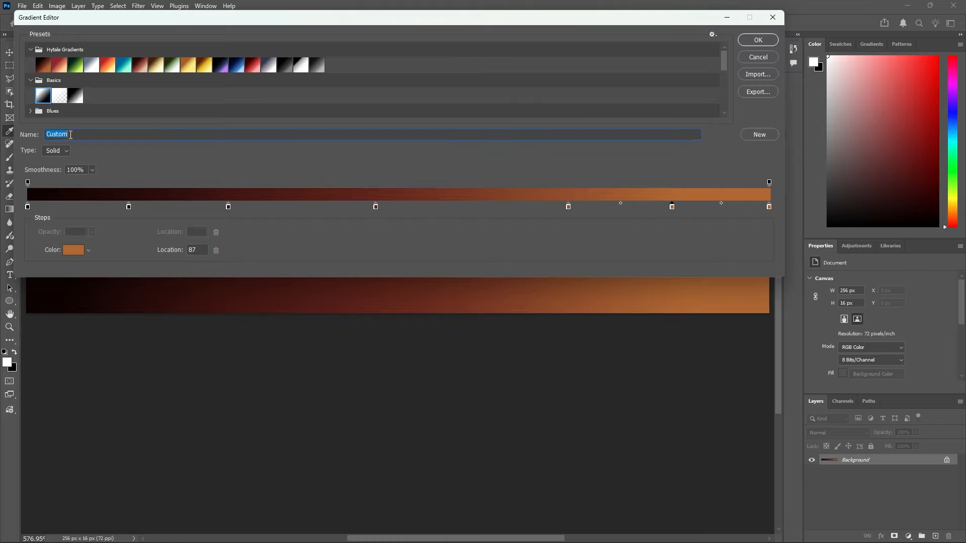
pyautogui.click(90, 138)
pyautogui.doubleClick(114, 137)
pyautogui.write('Brown Semi Dark')
pyautogui.click(95, 44)
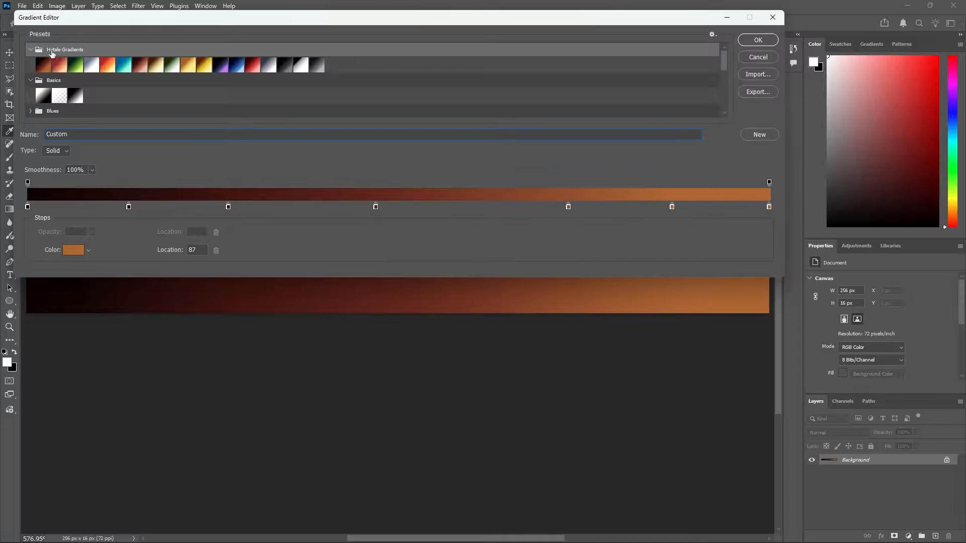
pyautogui.click(757, 57)
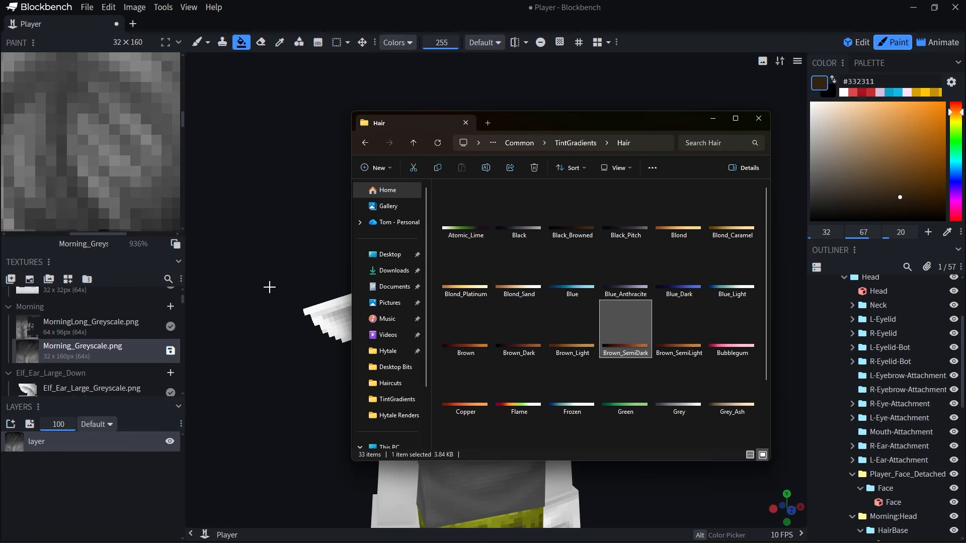
# Switch to Blockbench and start saving the Morning_Greyscale.png texture as a copy in the Hytale Video folder on the desktop.
pyautogui.click(276, 254)
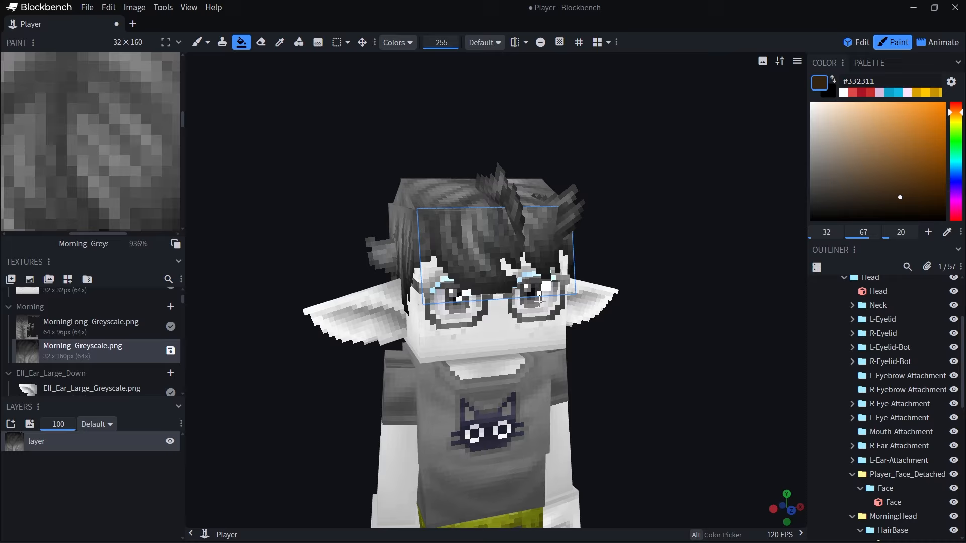
pyautogui.scroll(3, 576, 340)
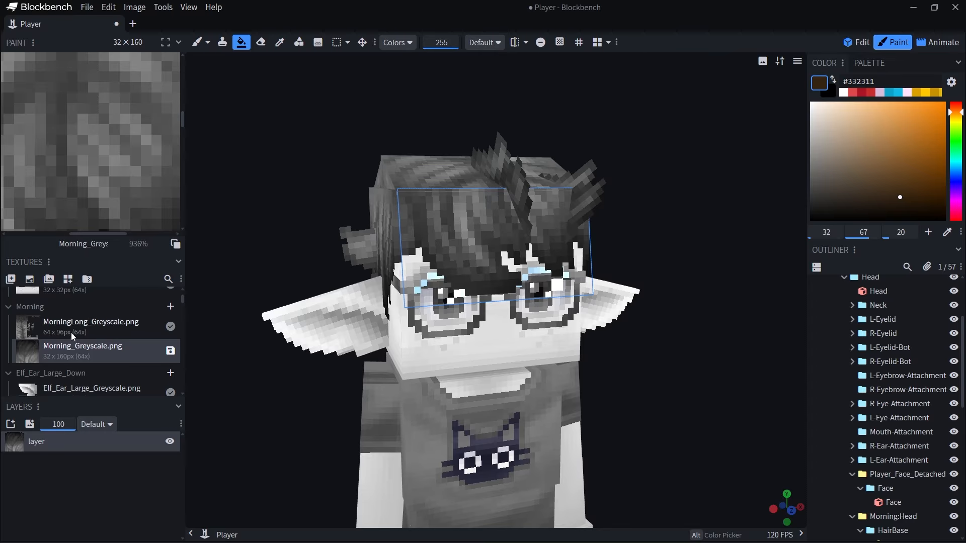
pyautogui.rightClick(64, 350)
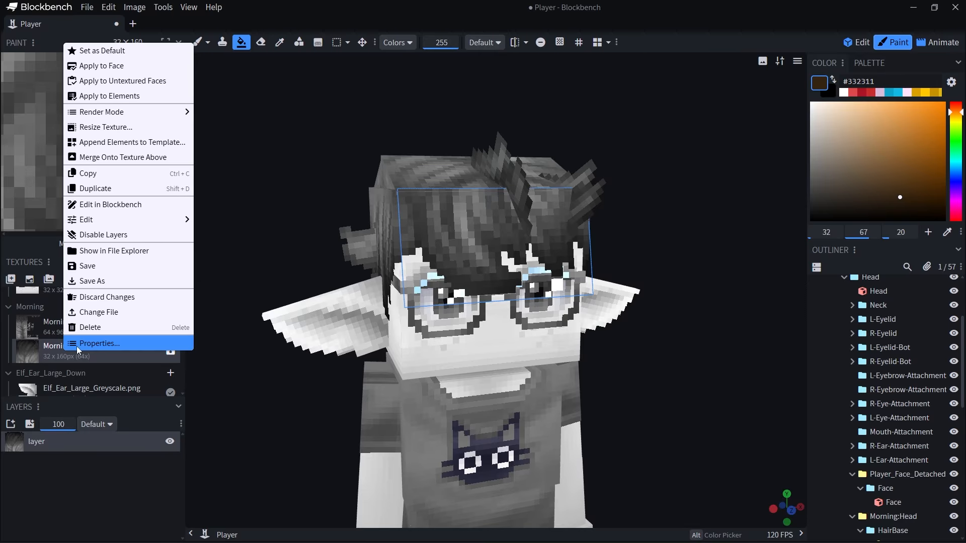
pyautogui.click(92, 280)
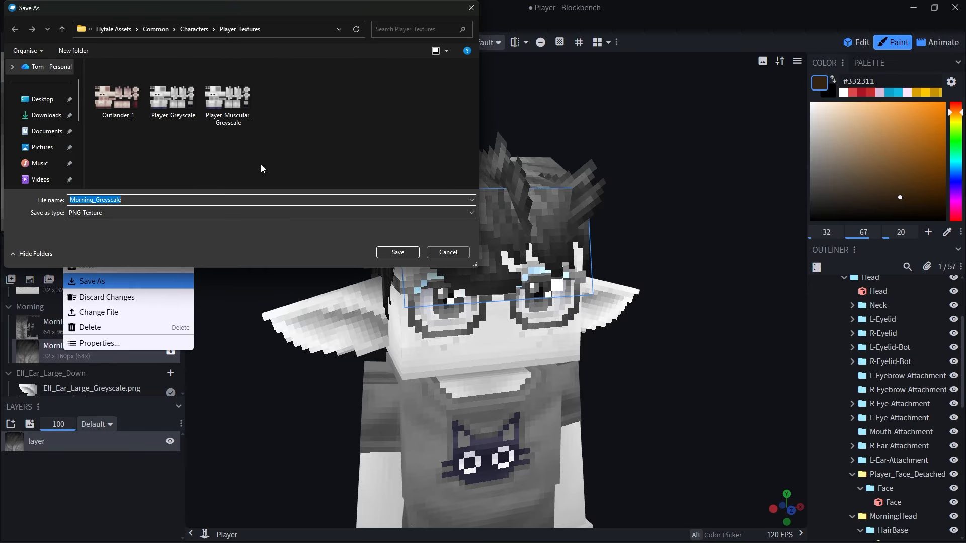
pyautogui.click(42, 98)
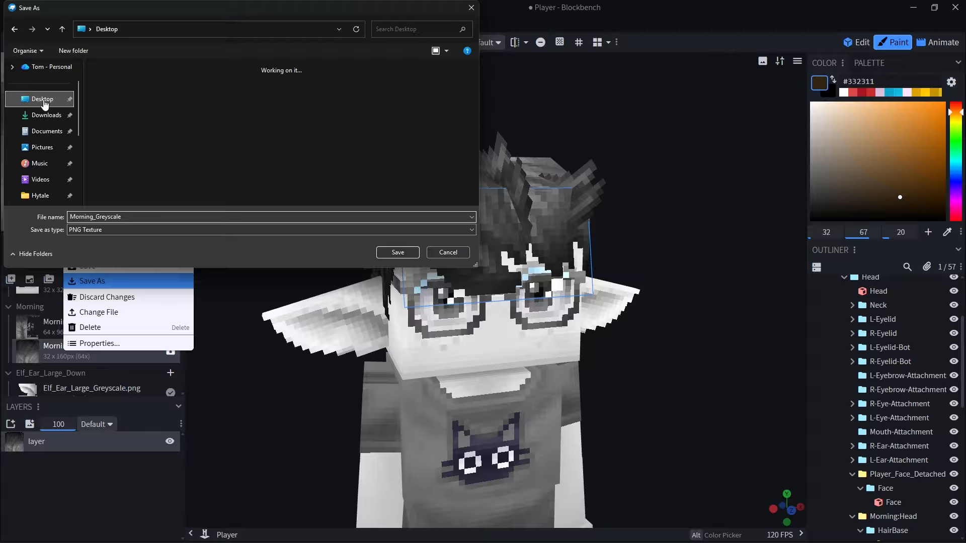
pyautogui.rightClick(195, 171)
pyautogui.click(156, 155)
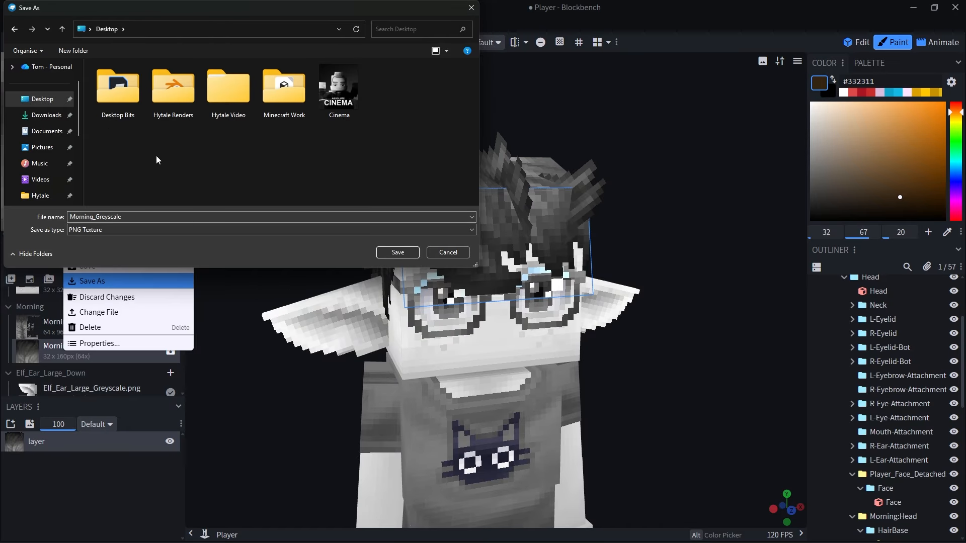
pyautogui.rightClick(239, 167)
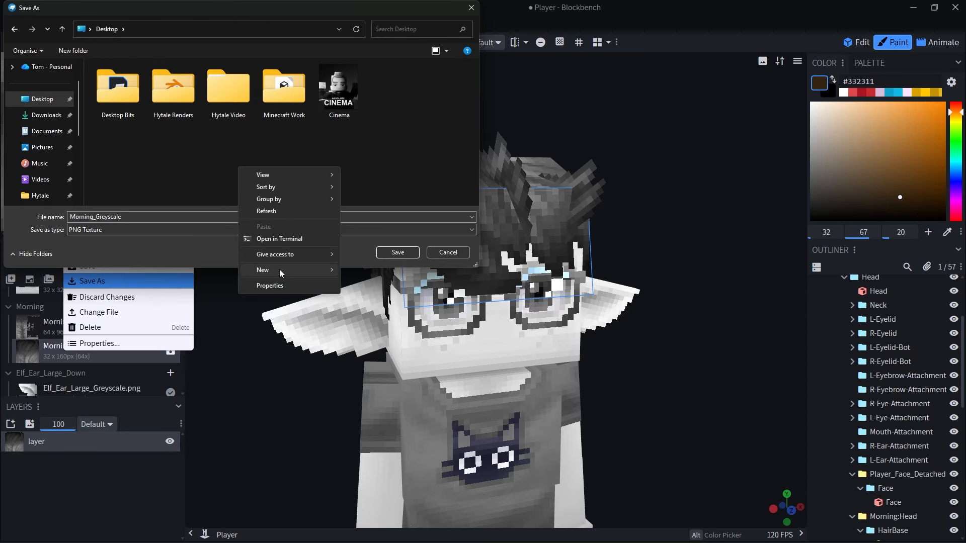
pyautogui.click(200, 130)
pyautogui.doubleClick(220, 93)
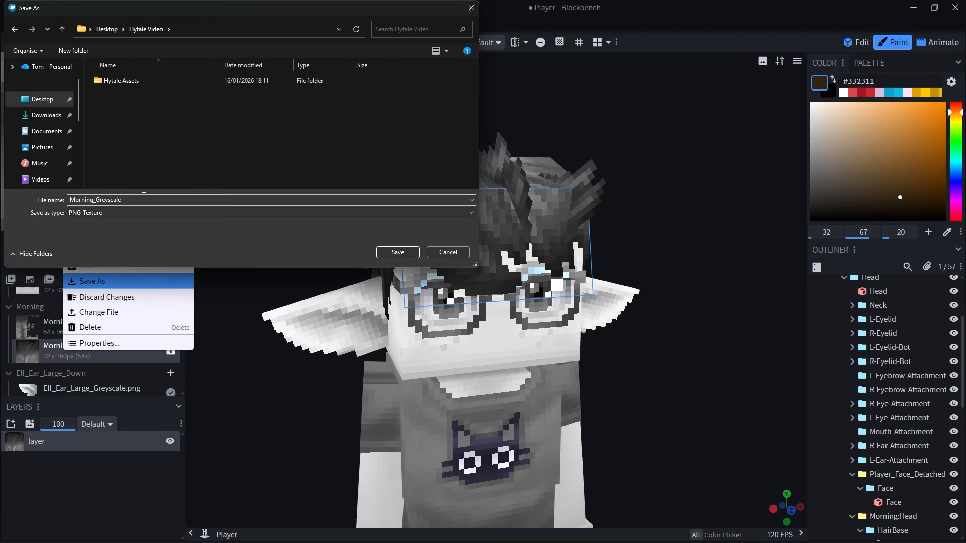
pyautogui.doubleClick(140, 84)
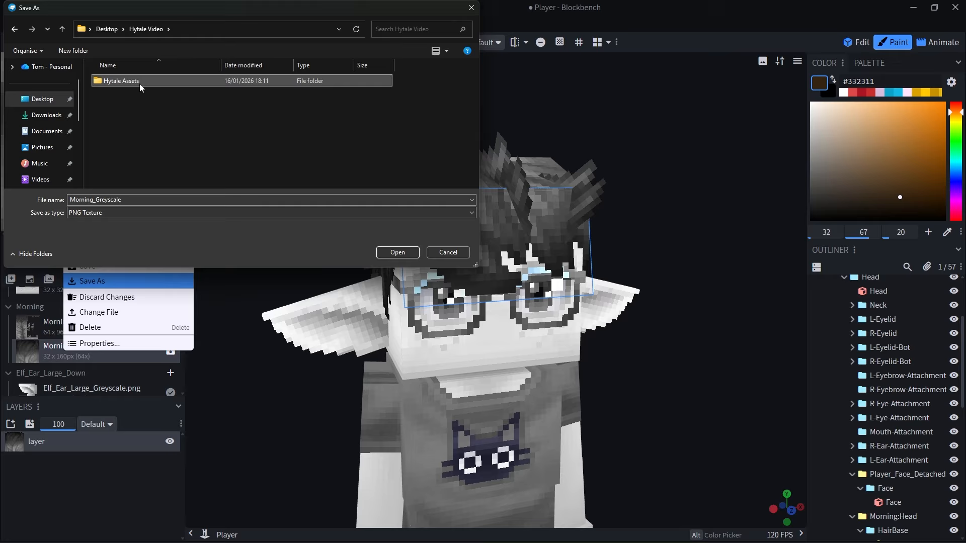
pyautogui.click(14, 29)
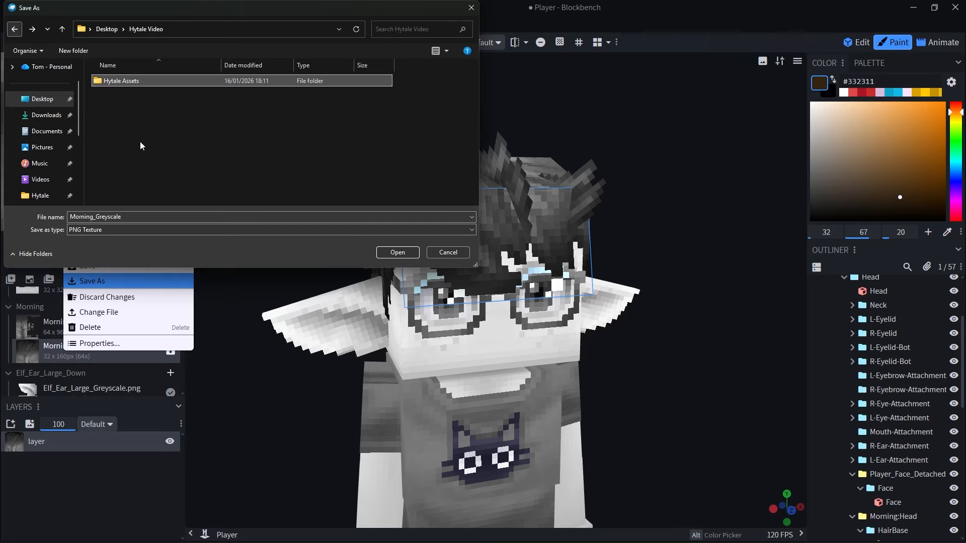
pyautogui.click(106, 105)
# Name the texture copy Morning_Brown and save it as a PNG in the Hytale Video folder.
pyautogui.doubleClick(163, 216)
pyautogui.click(163, 215)
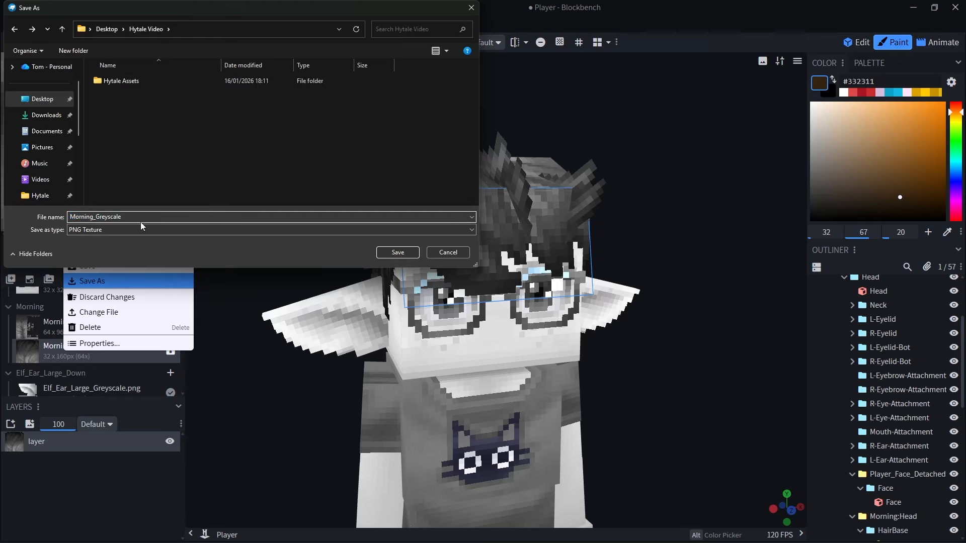
pyautogui.moveTo(127, 216); pyautogui.dragTo(97, 219)
pyautogui.write('Brown')
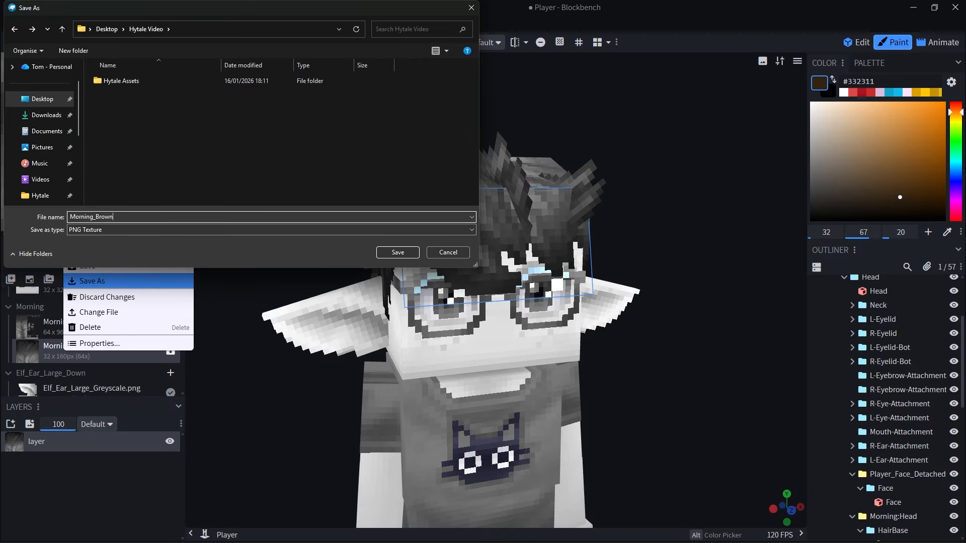
pyautogui.click(396, 253)
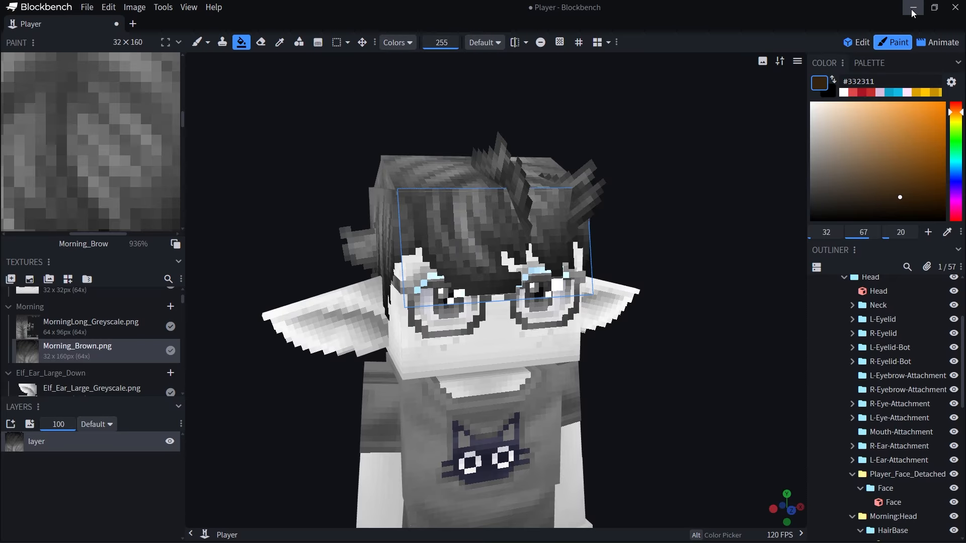
# Open the Morning_Brown image from the Hytale Video folder in Adobe Photoshop 2026 and fit it to the view.
pyautogui.click(912, 8)
pyautogui.moveTo(569, 126); pyautogui.dragTo(560, 125)
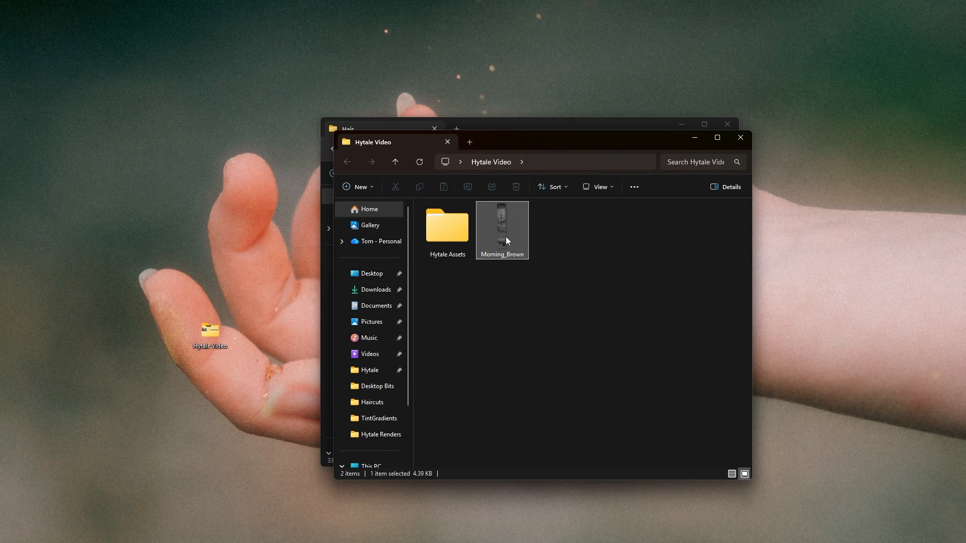
pyautogui.rightClick(499, 237)
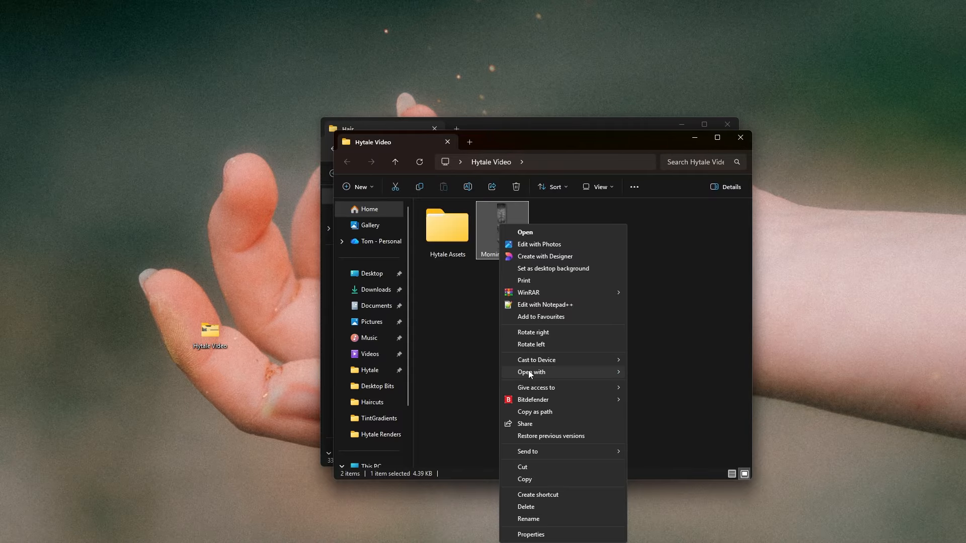
pyautogui.moveTo(531, 371)
pyautogui.click(649, 372)
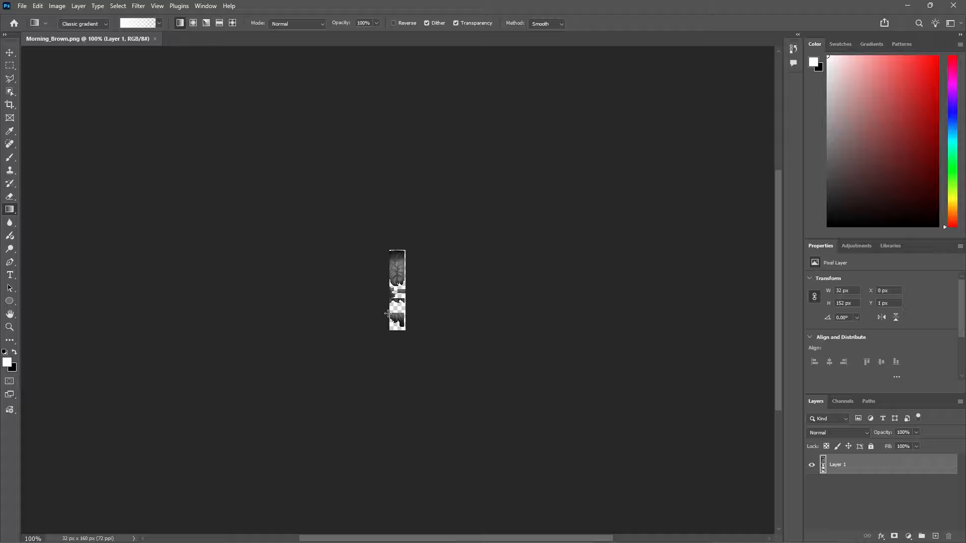
pyautogui.hotkey('ctrl', '0')
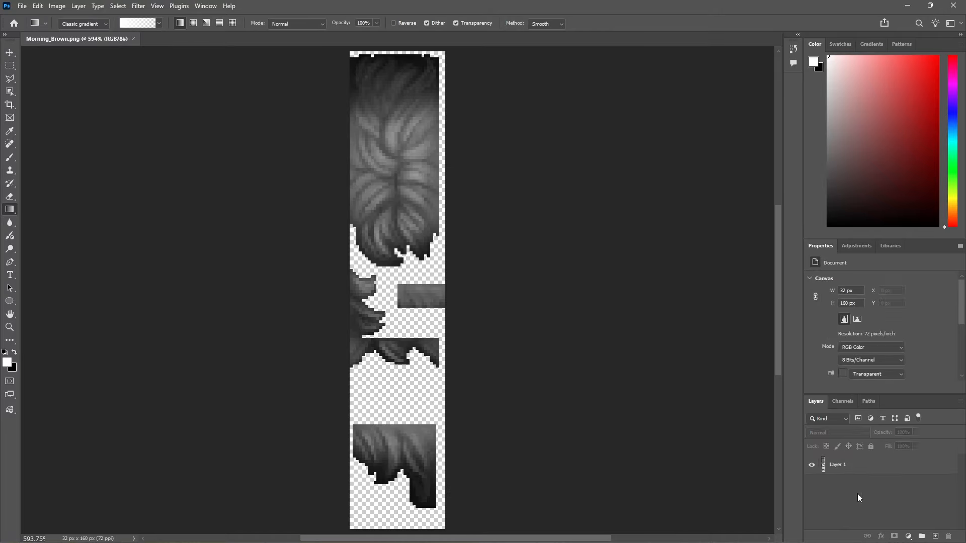
# Add a Gradient Map adjustment layer above the hair texture and apply the first preset in Hytale Gradients, black through dark red to orange-brown.
pyautogui.click(908, 536)
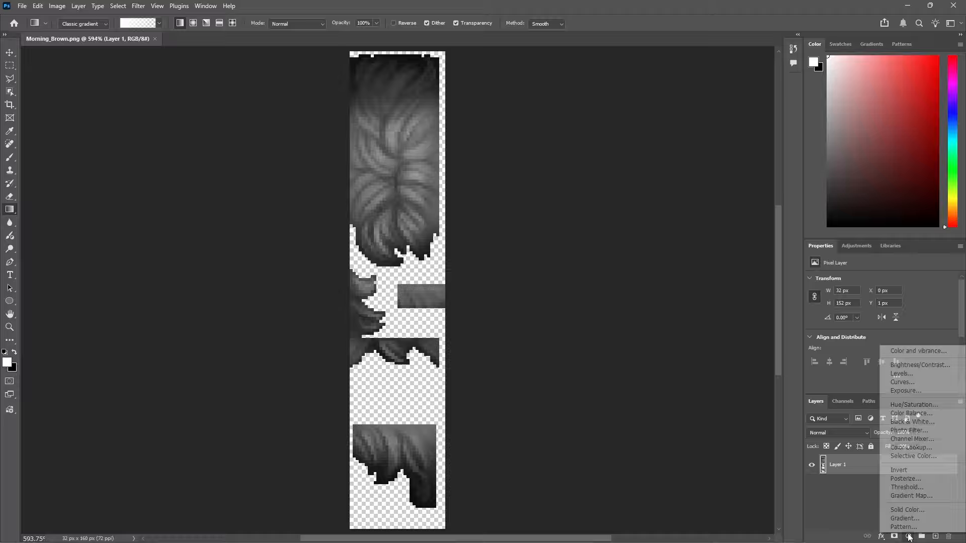
pyautogui.click(910, 496)
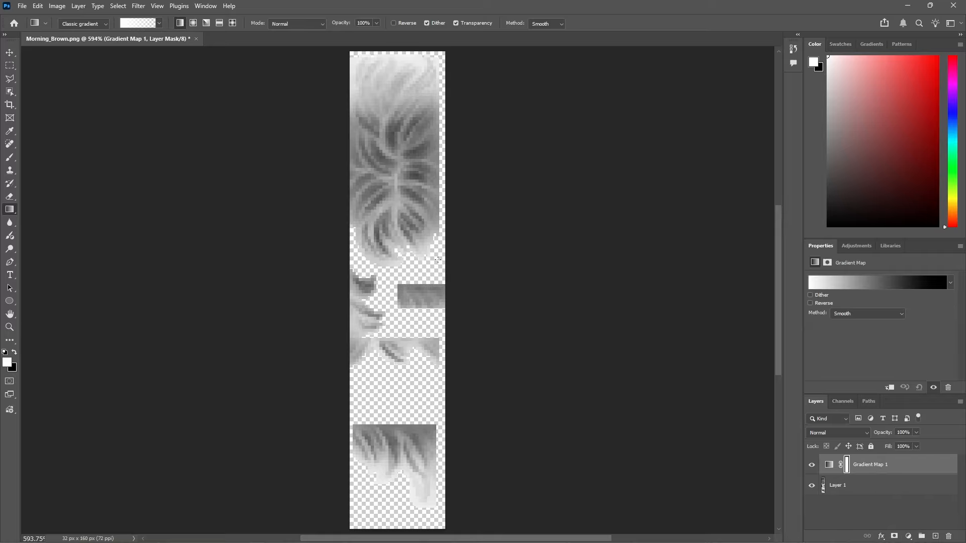
pyautogui.press('z')
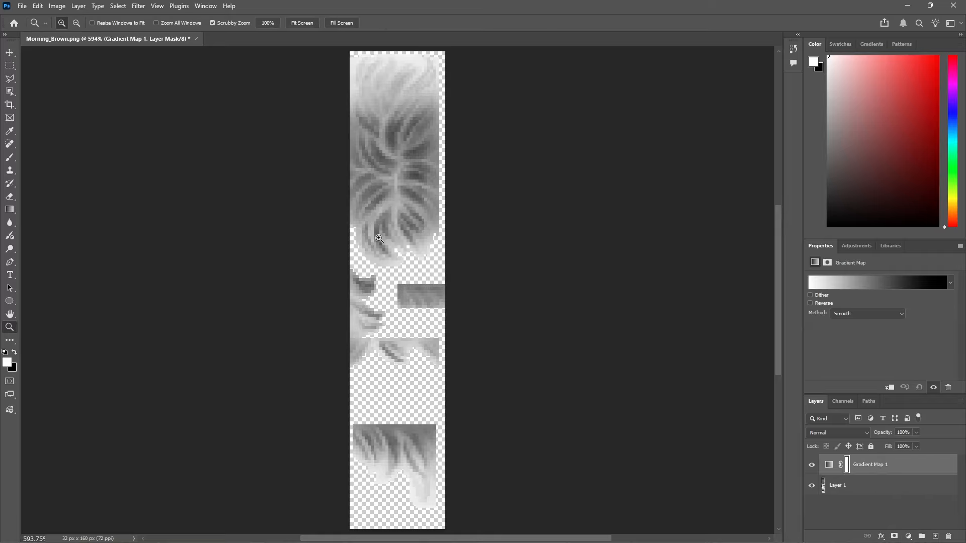
pyautogui.click(913, 285)
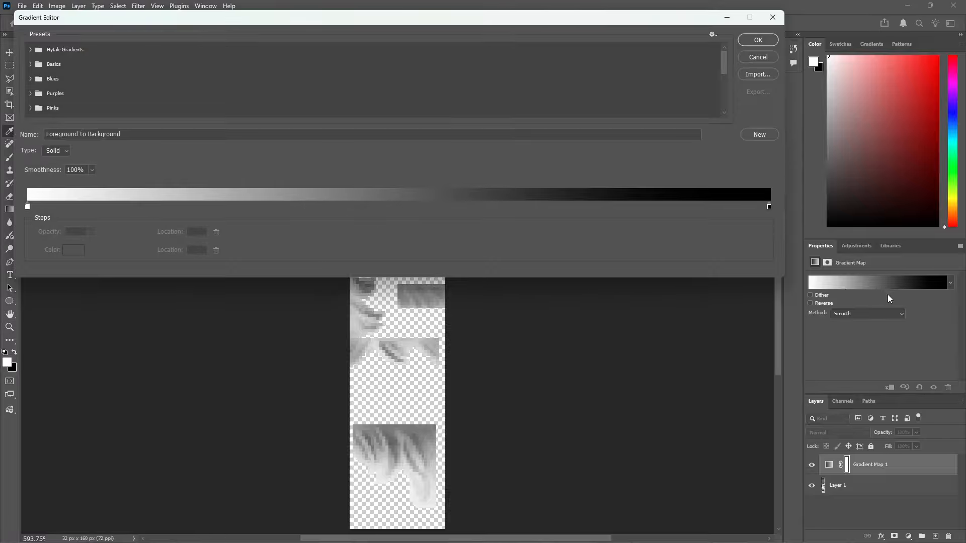
pyautogui.click(29, 49)
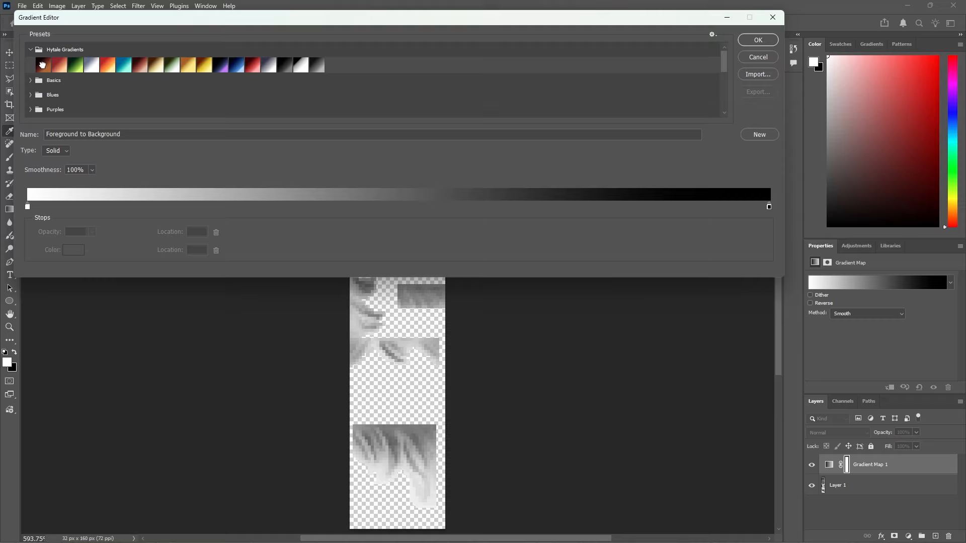
pyautogui.click(42, 64)
pyautogui.click(758, 40)
# Examine the recoloured hair texture up close and as a whole for its brown shading.
pyautogui.press('z')
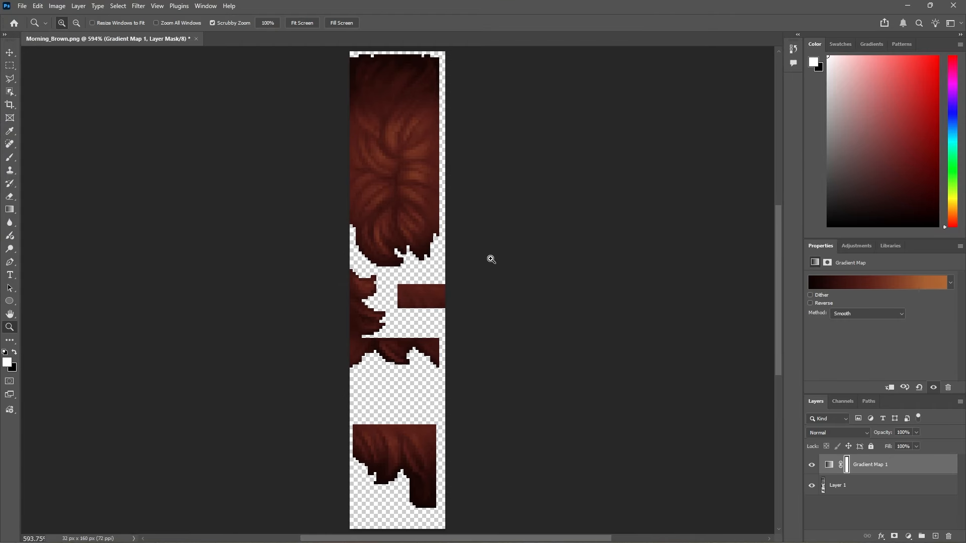
pyautogui.scroll(1, 383, 189)
pyautogui.moveTo(441, 316); pyautogui.dragTo(419, 322)
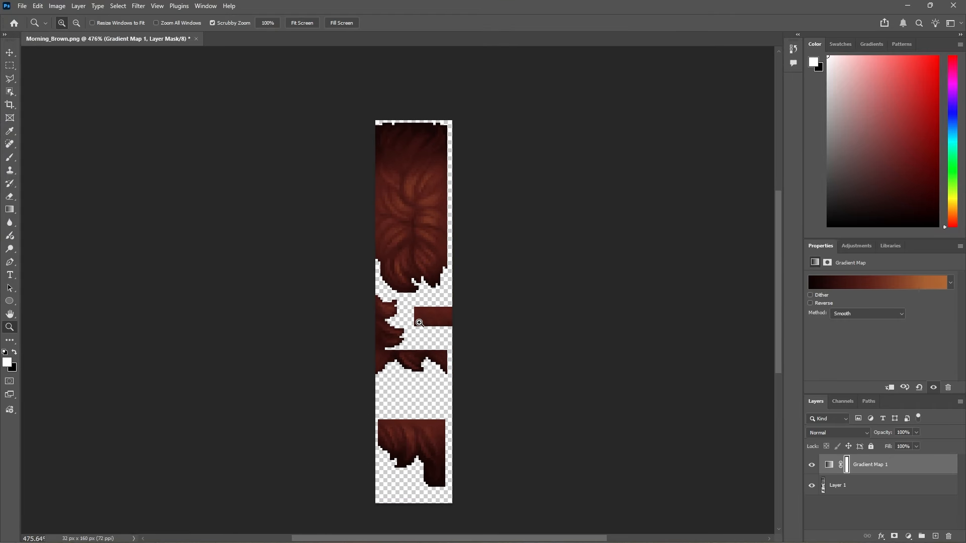
pyautogui.moveTo(415, 273); pyautogui.dragTo(466, 274)
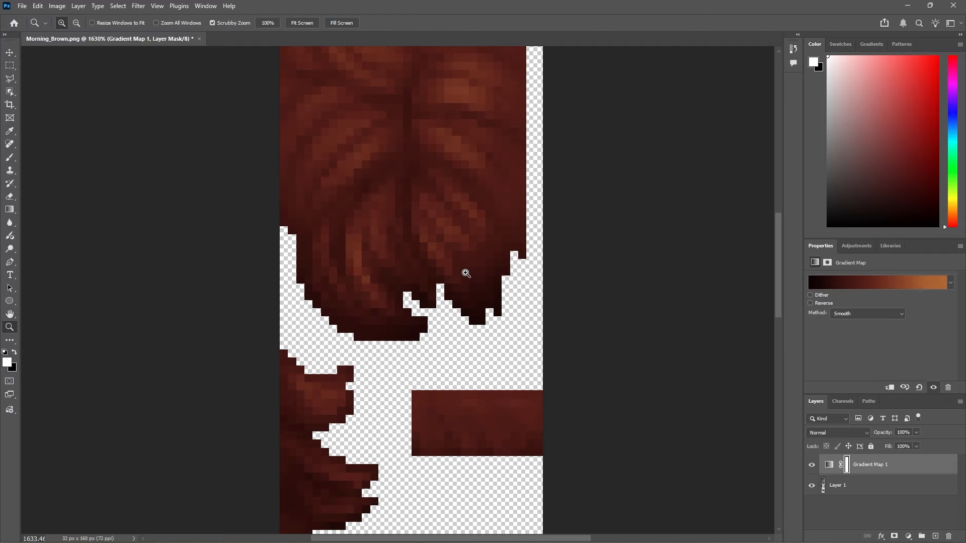
pyautogui.scroll(14, 455, 334)
pyautogui.moveTo(484, 332); pyautogui.dragTo(443, 360)
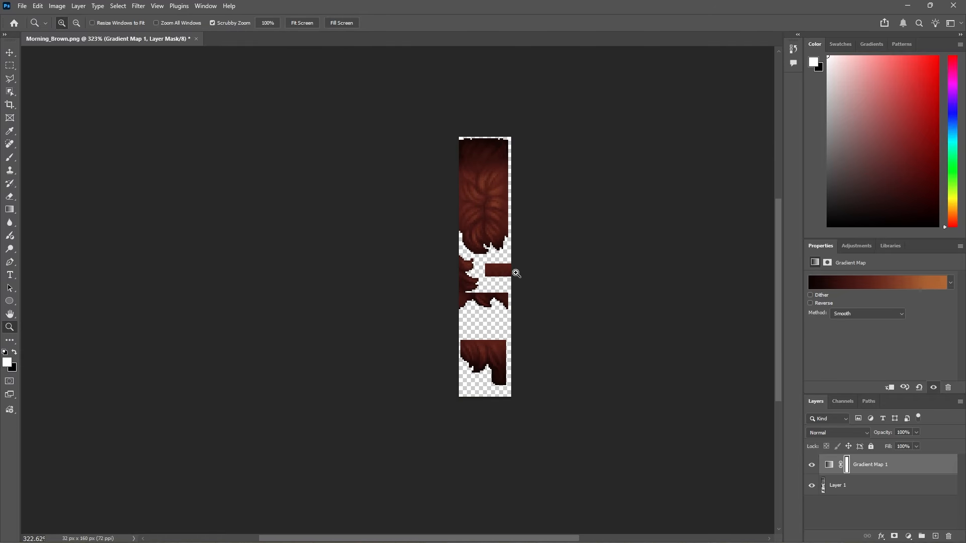
pyautogui.moveTo(515, 271); pyautogui.dragTo(506, 352)
pyautogui.scroll(1, 542, 300)
pyautogui.scroll(-3, 488, 330)
pyautogui.moveTo(528, 317); pyautogui.dragTo(543, 317)
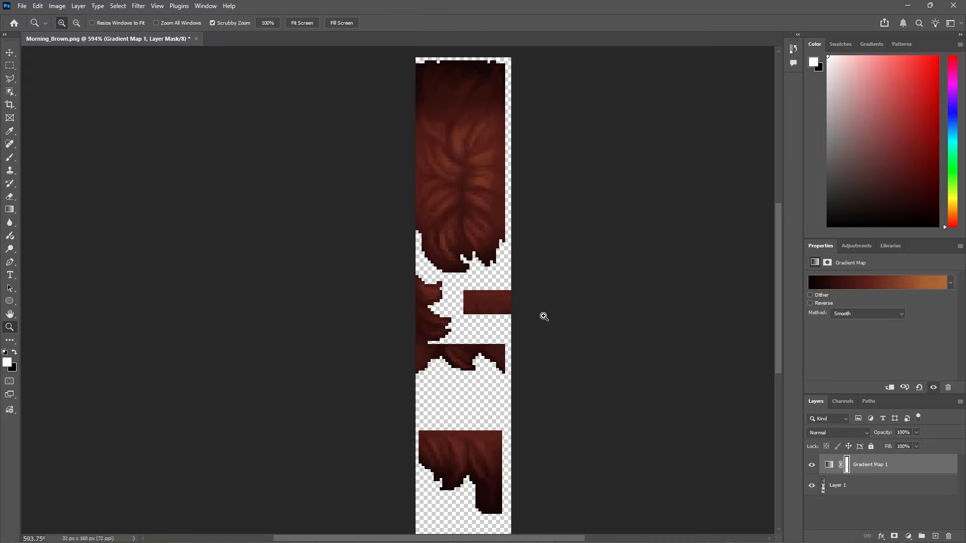
pyautogui.scroll(1, 544, 317)
pyautogui.hscroll(3, 543, 317)
pyautogui.scroll(-2, 544, 317)
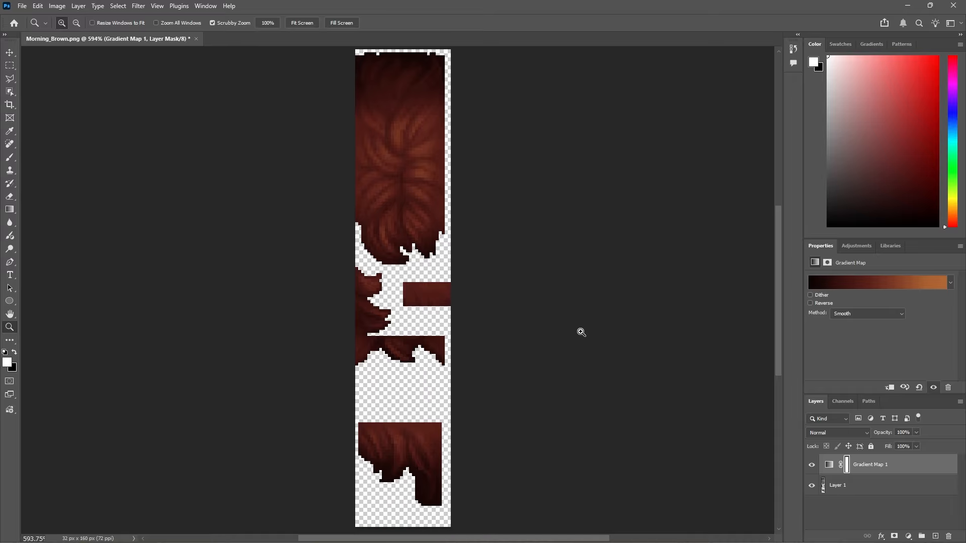
# Merge the Gradient Map 1 layer with Layer 1 and save the result over Morning_Brown.png.
pyautogui.click(868, 471)
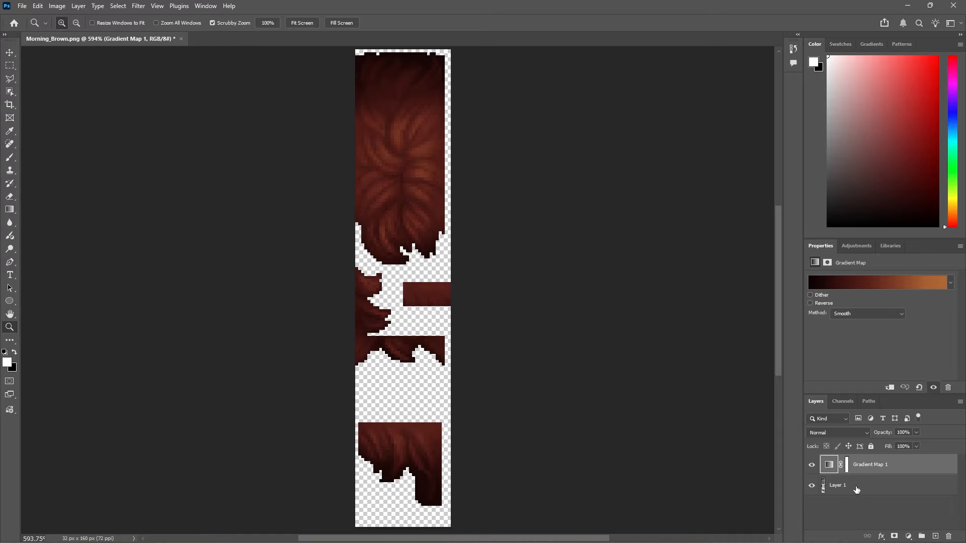
pyautogui.keyDown('shift'); pyautogui.click(858, 487); pyautogui.keyUp('shift')
pyautogui.hotkey('ctrl', 'e')
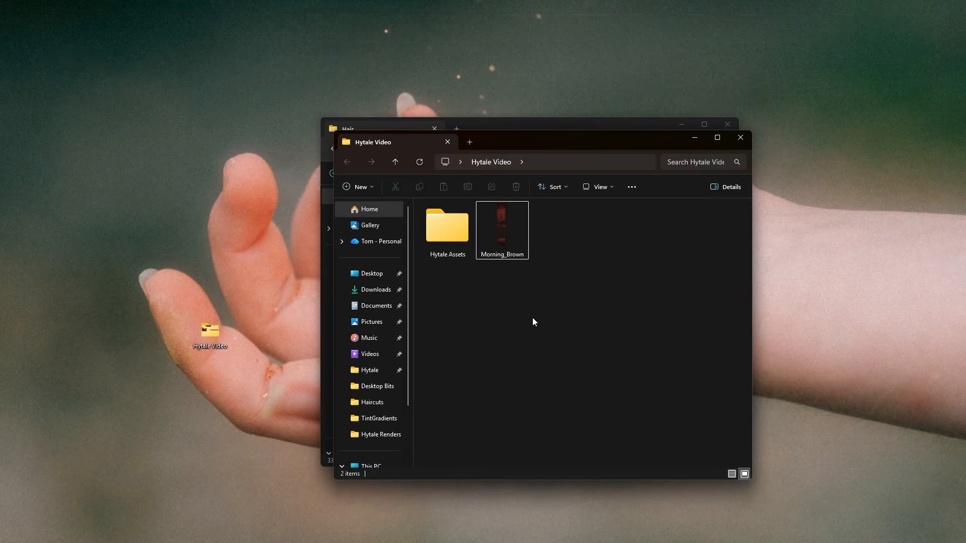
# Switch to Blockbench and load the recoloured Morning_Brown.png from the Hytale Video folder into the Morning hair textures.
pyautogui.click(514, 240)
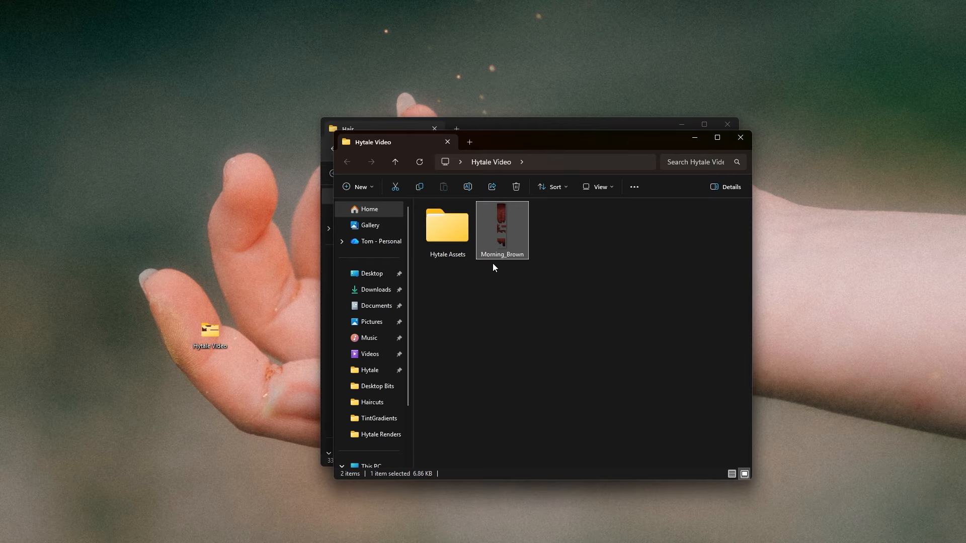
pyautogui.hotkey('alt', 'Tab')
pyautogui.hotkey('alt', 'Tab')
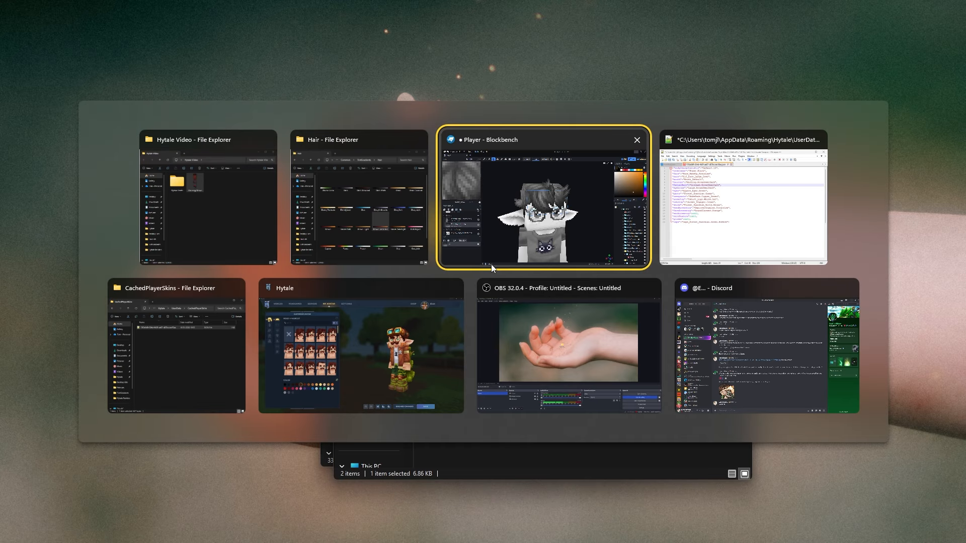
pyautogui.hotkey('alt', 'Tab')
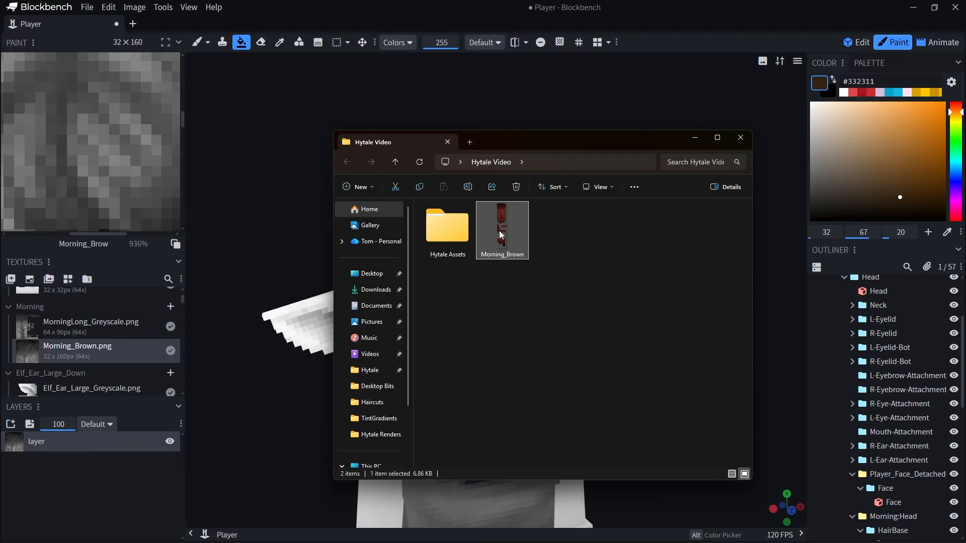
pyautogui.moveTo(499, 230); pyautogui.dragTo(75, 336)
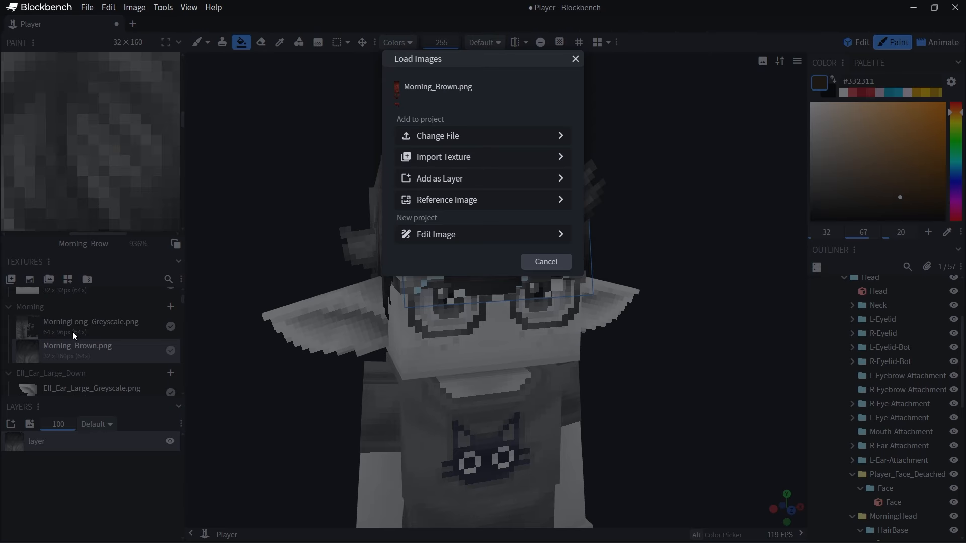
pyautogui.click(454, 146)
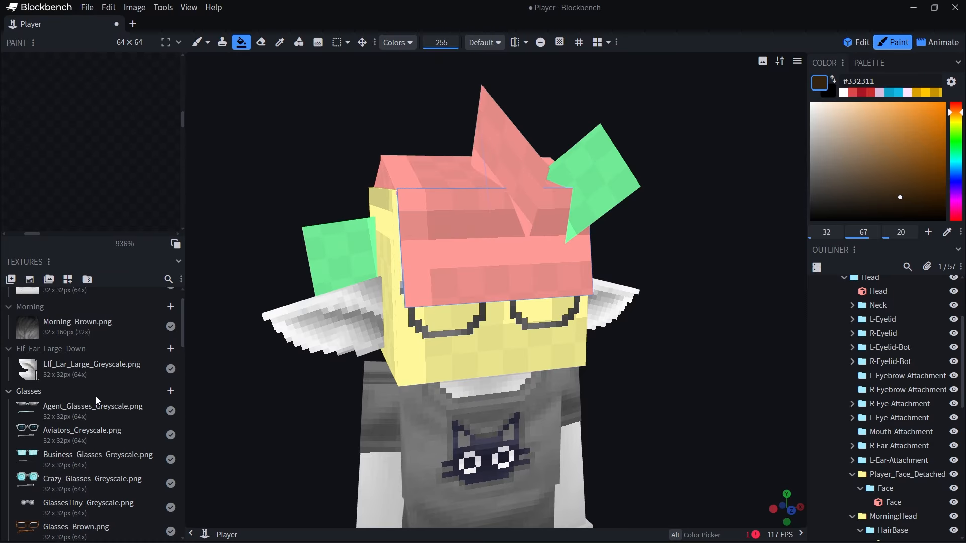
# Select the Morning_Brown.png texture and place its pasted recoloured layer onto the greyscale layer beneath.
pyautogui.scroll(1, 95, 396)
pyautogui.scroll(-15, 95, 396)
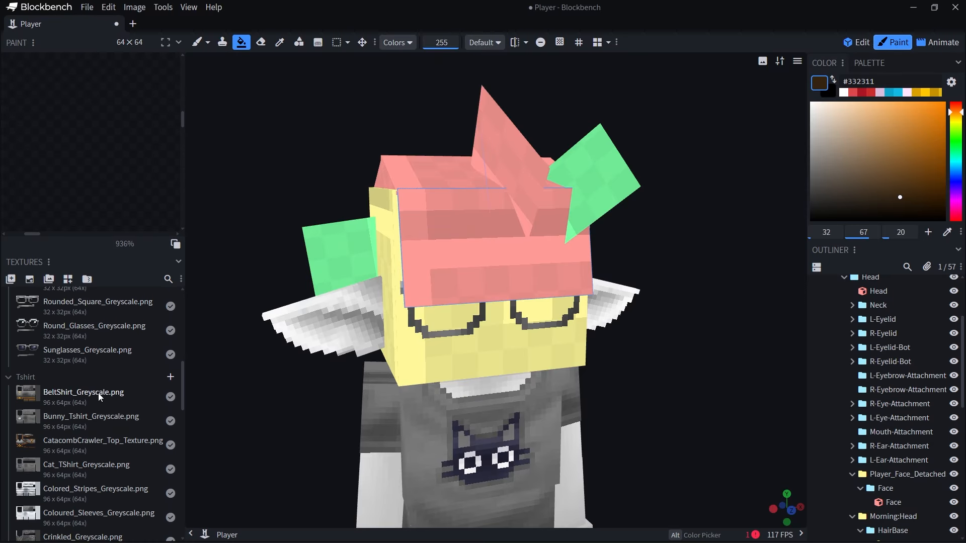
pyautogui.scroll(-10, 95, 397)
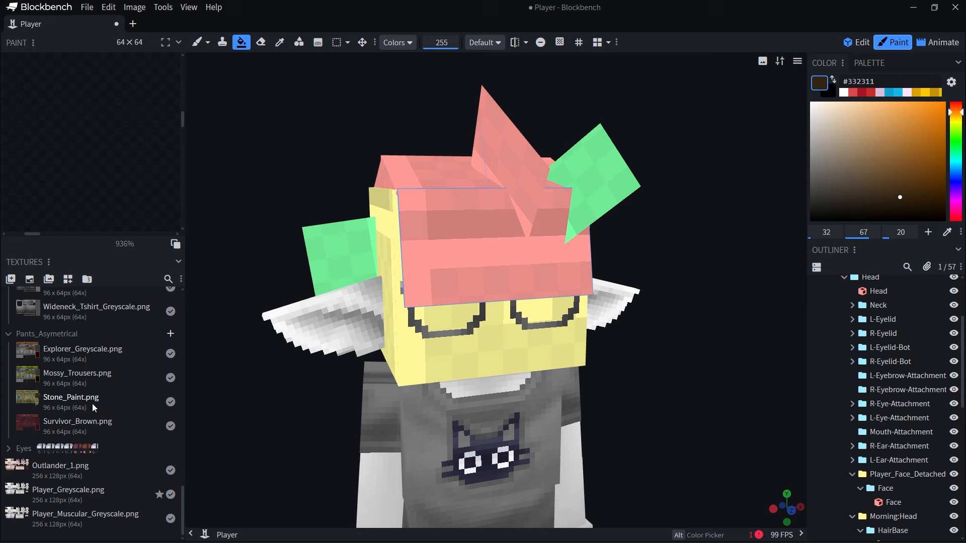
pyautogui.scroll(20, 103, 422)
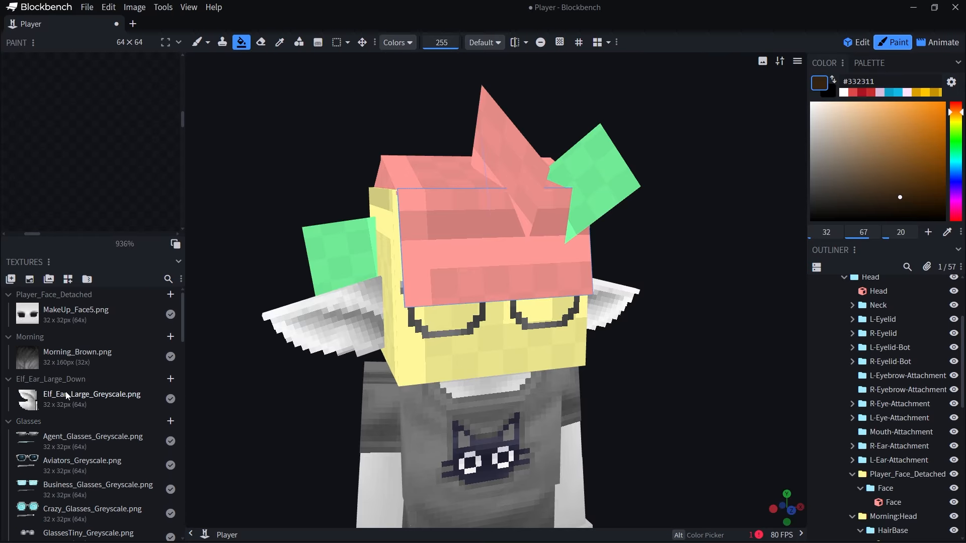
pyautogui.click(67, 344)
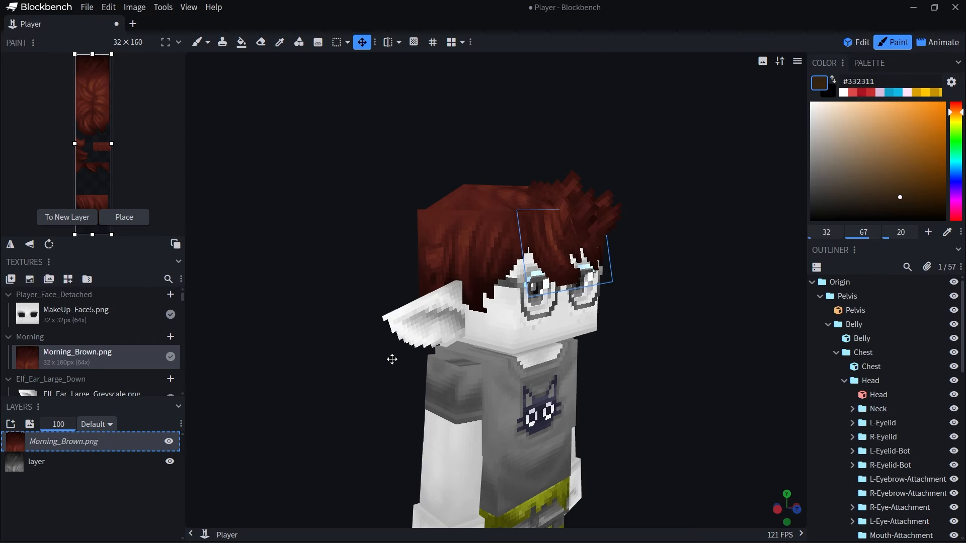
pyautogui.moveTo(392, 359); pyautogui.dragTo(351, 378)
pyautogui.click(124, 217)
# Examine the recoloured hair on the avatar's head from the front and both sides.
pyautogui.scroll(5, 380, 341)
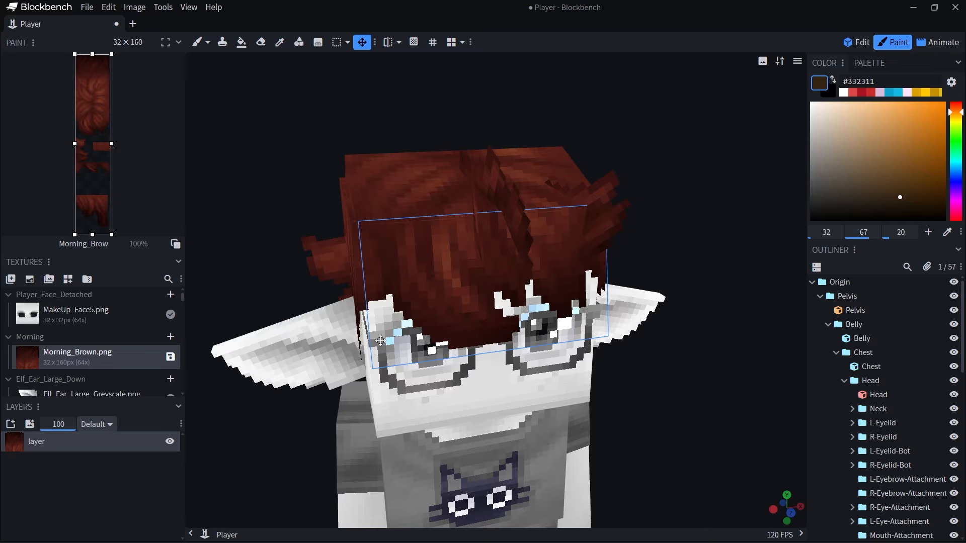
pyautogui.moveTo(381, 341); pyautogui.dragTo(432, 373)
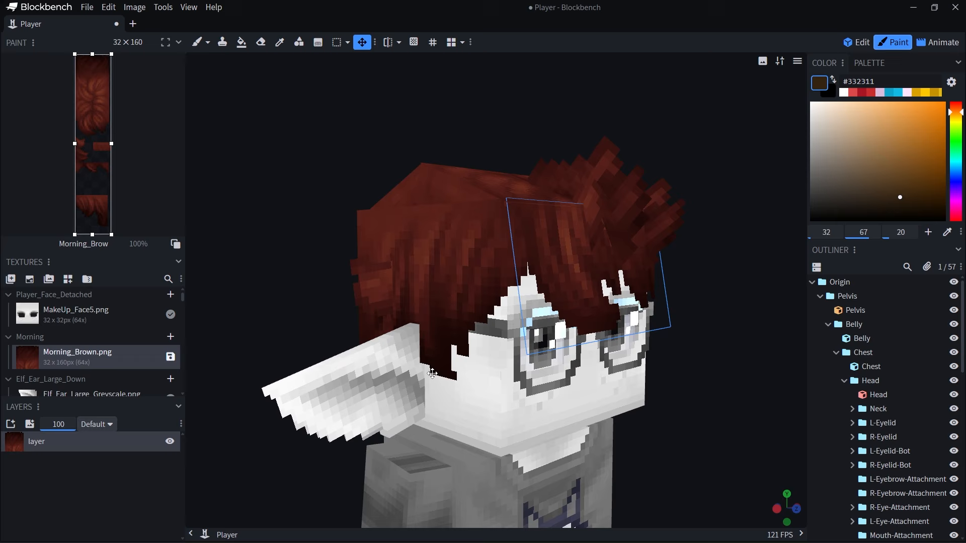
pyautogui.scroll(-6, 432, 373)
pyautogui.scroll(6, 535, 341)
pyautogui.moveTo(556, 329); pyautogui.dragTo(421, 352)
pyautogui.moveTo(369, 380); pyautogui.dragTo(408, 373)
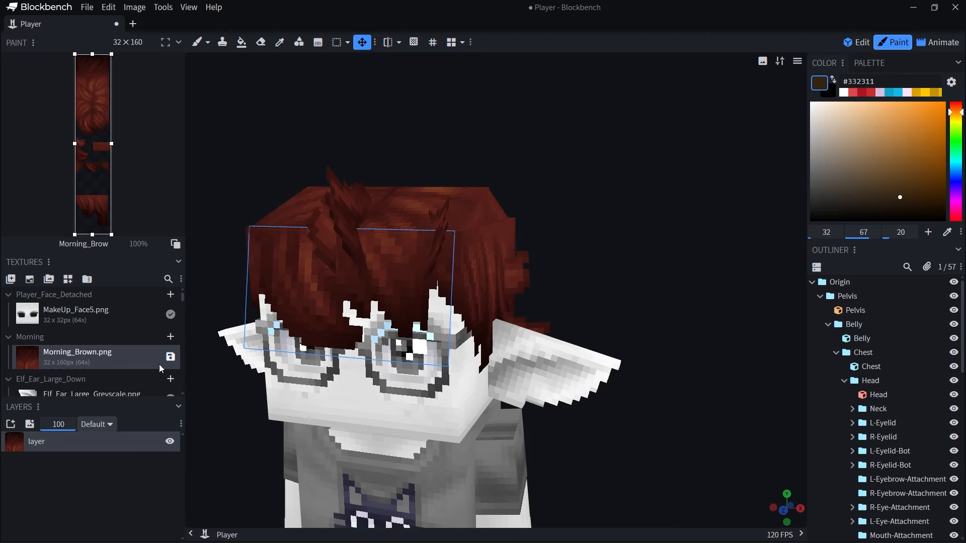
pyautogui.scroll(-1, 60, 358)
pyautogui.scroll(1, 68, 357)
pyautogui.moveTo(374, 333); pyautogui.dragTo(447, 330)
pyautogui.scroll(4, 412, 330)
pyautogui.scroll(-3, 364, 347)
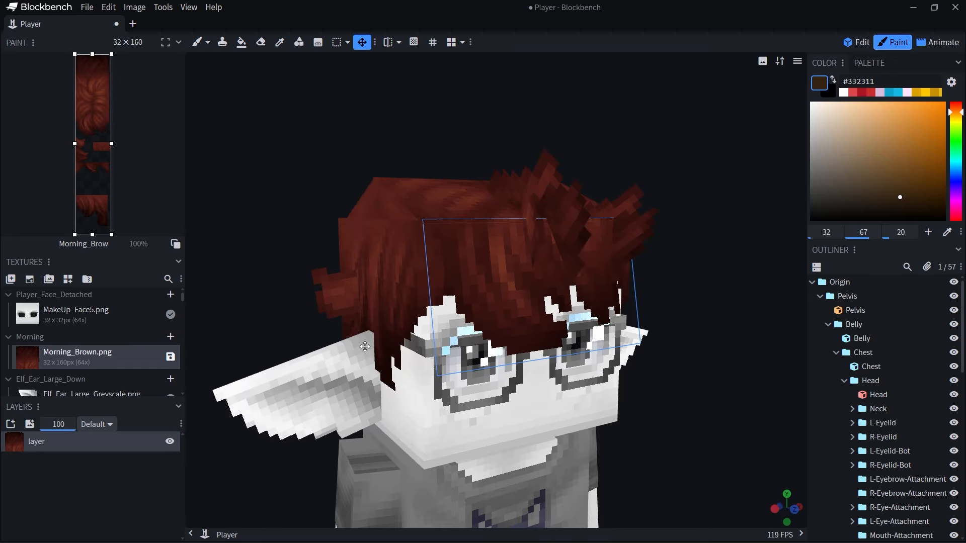
# Save the changed Morning_Brown.png texture to its file.
pyautogui.rightClick(93, 358)
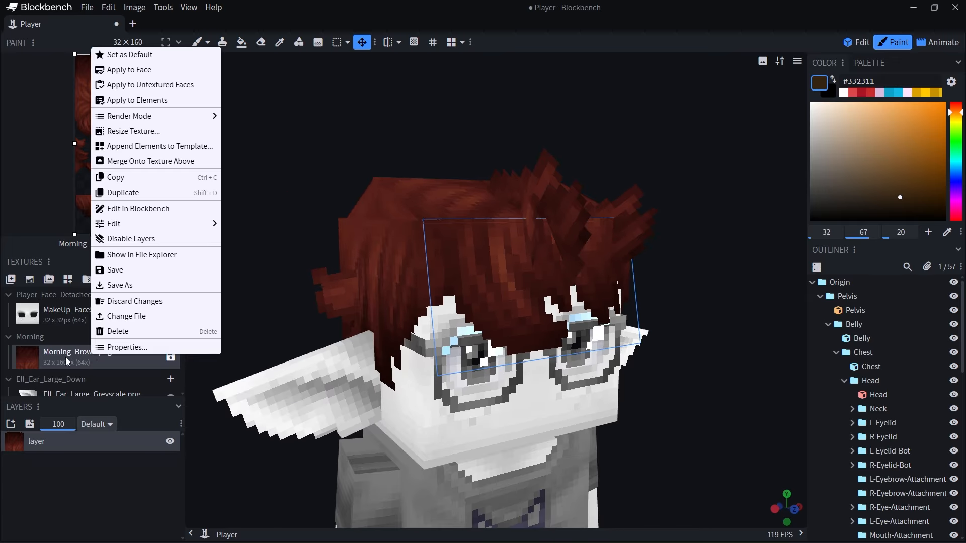
pyautogui.click(123, 270)
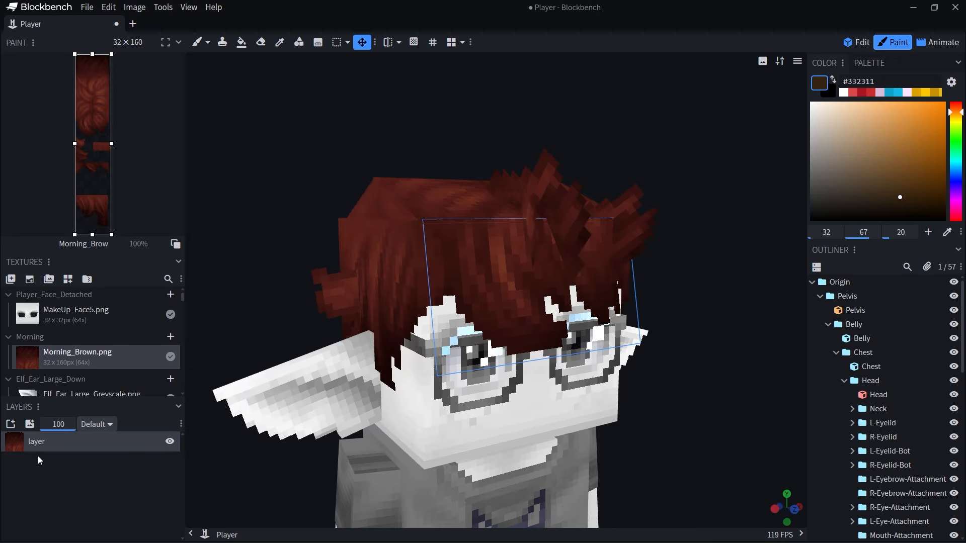
pyautogui.click(29, 424)
pyautogui.click(436, 252)
pyautogui.scroll(-3, 224, 394)
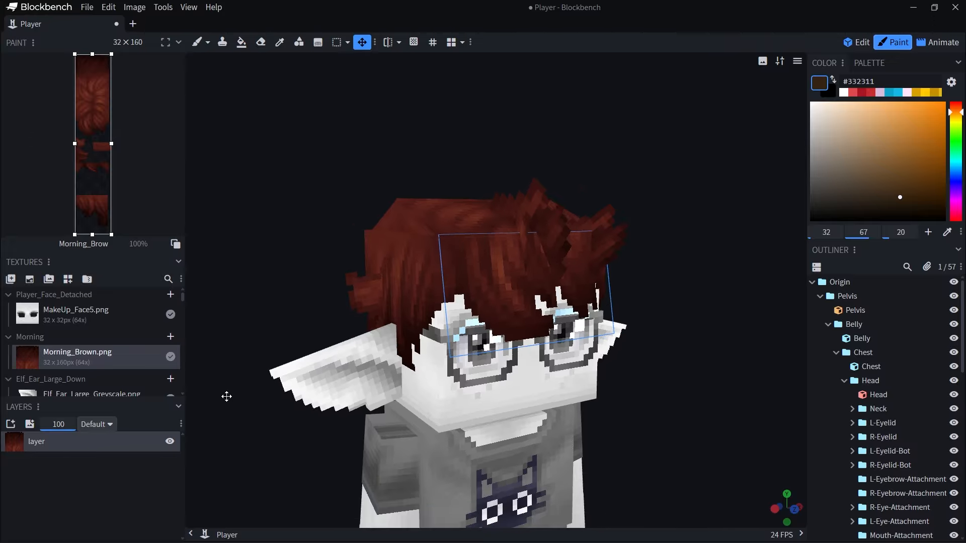
pyautogui.scroll(3, 384, 390)
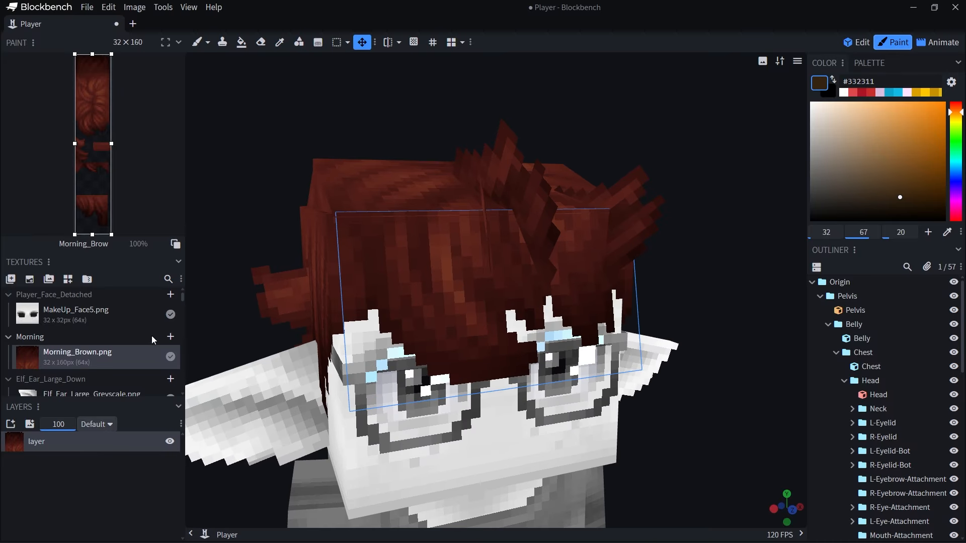
pyautogui.scroll(-5, 291, 338)
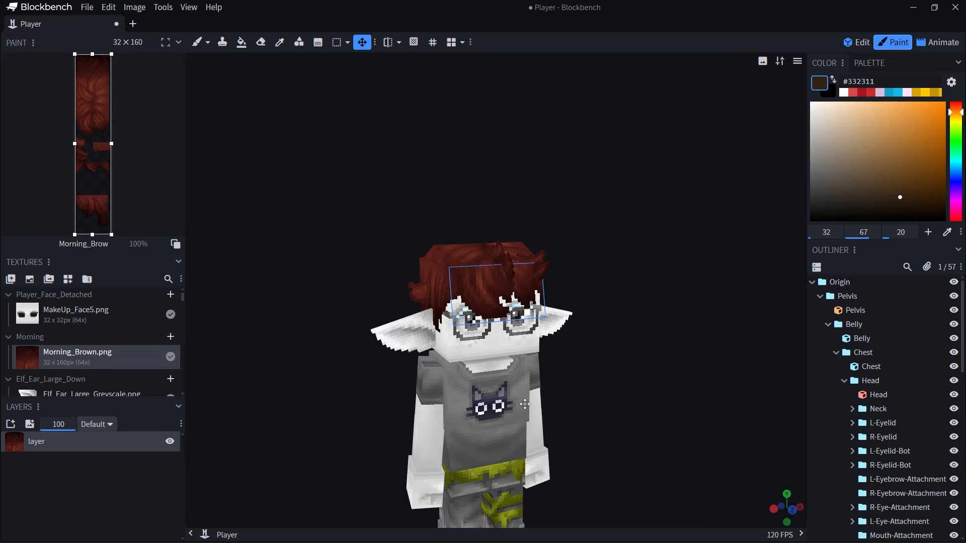
pyautogui.scroll(3, 518, 356)
pyautogui.moveTo(410, 344); pyautogui.dragTo(398, 322, button='middle')
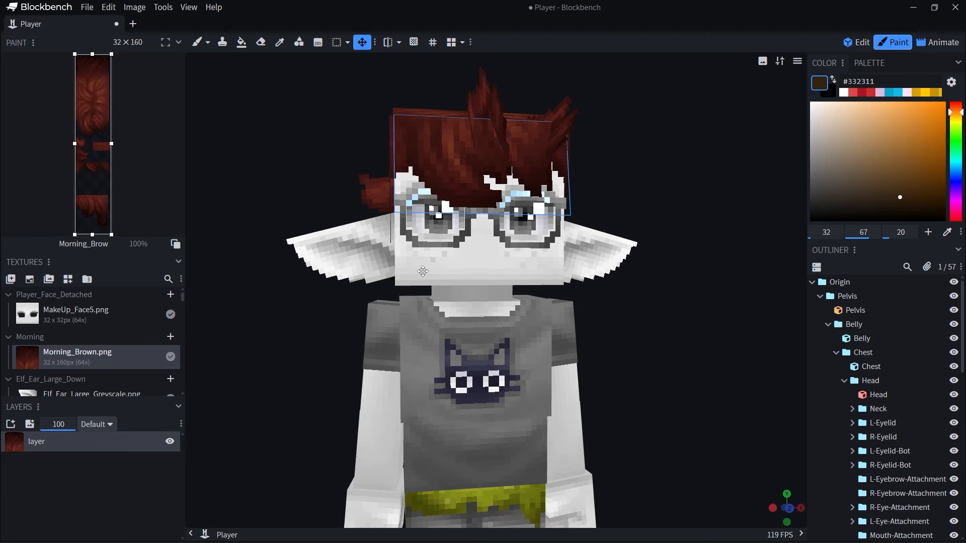
# Select the MakeUp_Face5.png texture, then browse the skin colour gradients in the Skin_Tones folder of TintGradients in File Explorer.
pyautogui.click(76, 319)
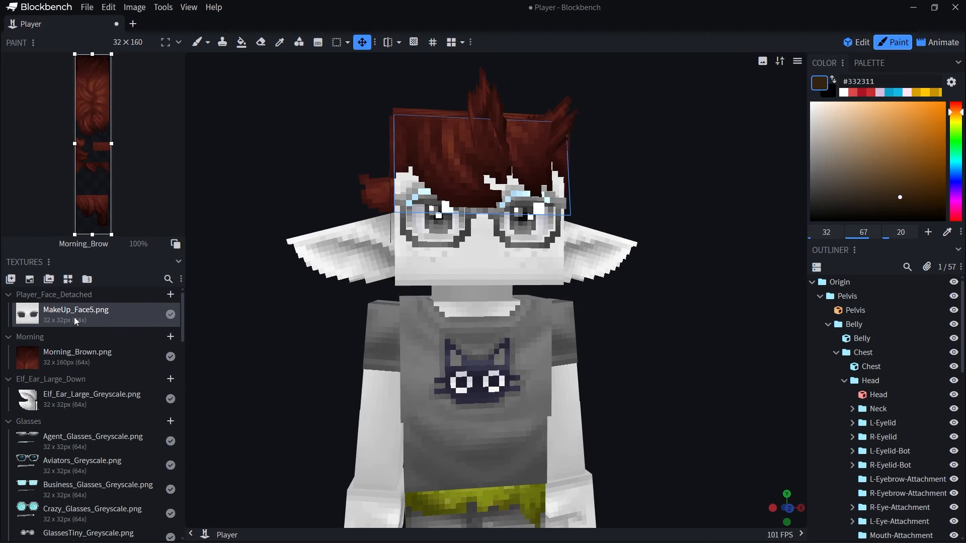
pyautogui.hotkey('alt', 'Tab')
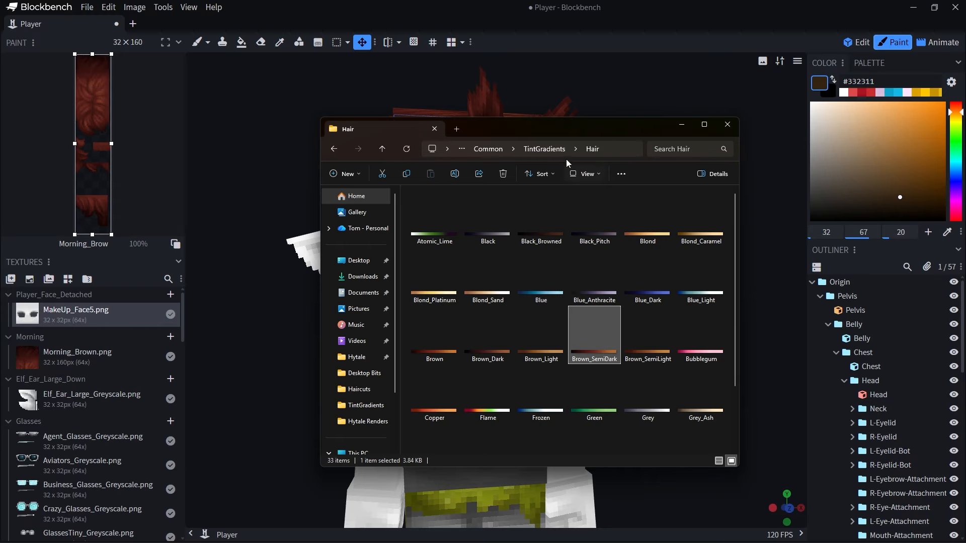
pyautogui.click(530, 147)
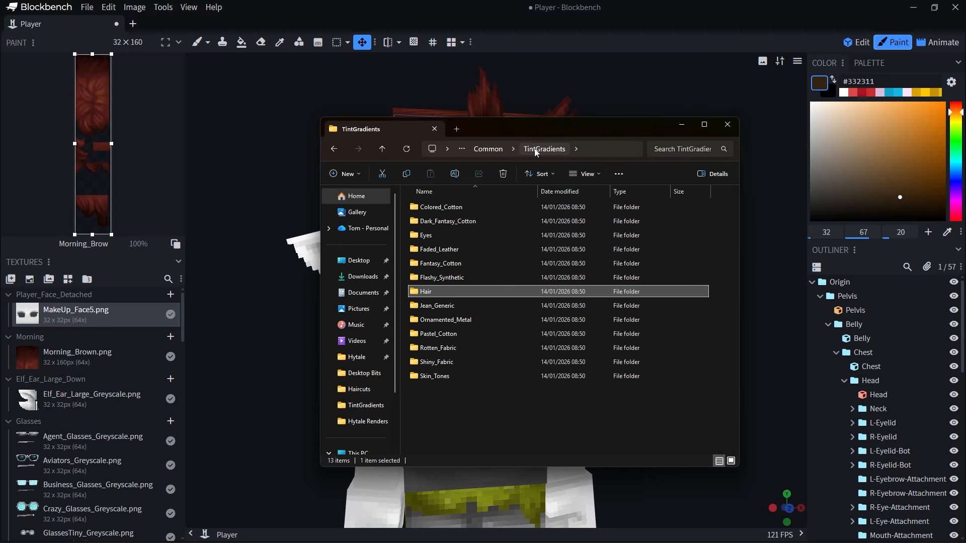
pyautogui.doubleClick(447, 376)
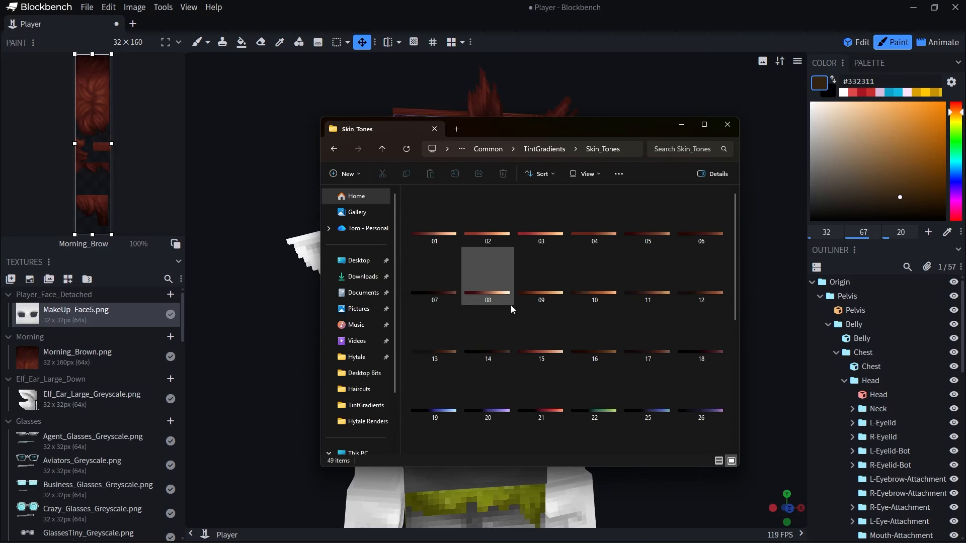
pyautogui.scroll(-1, 616, 276)
pyautogui.scroll(3, 588, 407)
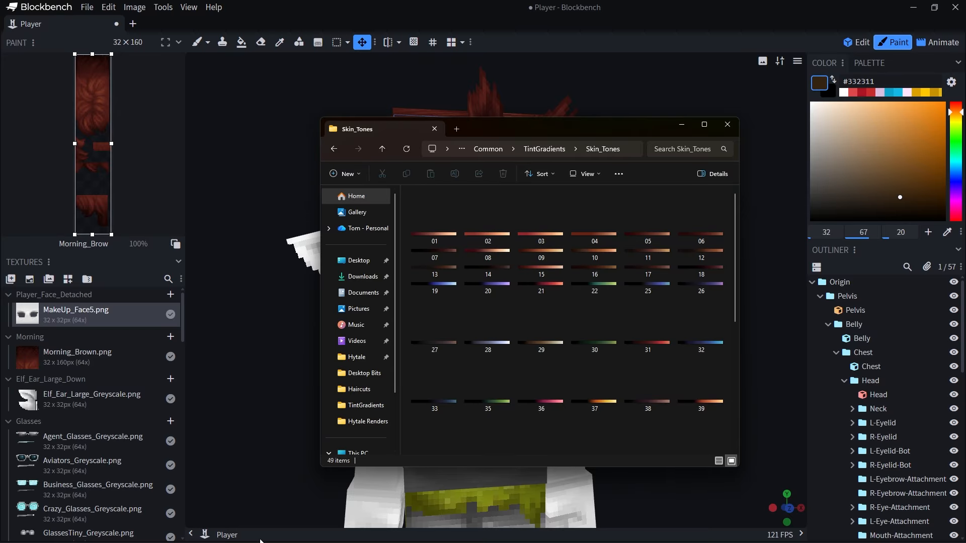
# Switch to the cached player skin JSON in Notepad++ and look up the skin tone number in the bodyCharacteristic entry.
pyautogui.hotkey('alt', 'Tab')
pyautogui.click(540, 255)
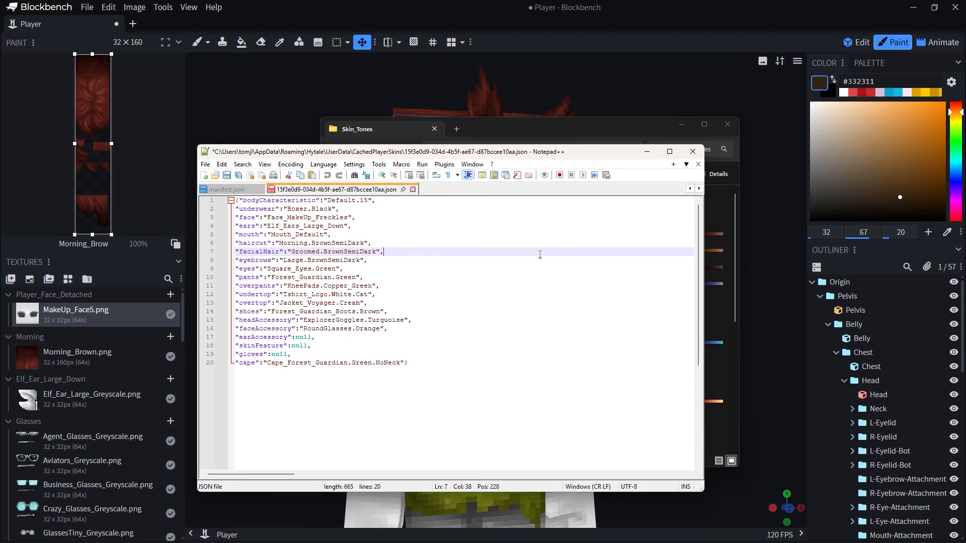
pyautogui.moveTo(535, 154); pyautogui.dragTo(573, 202)
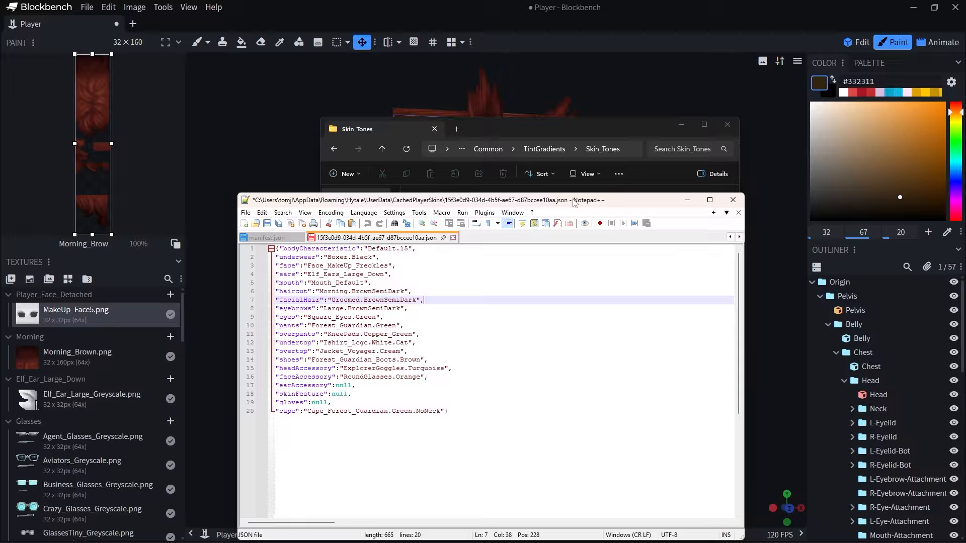
pyautogui.click(284, 249)
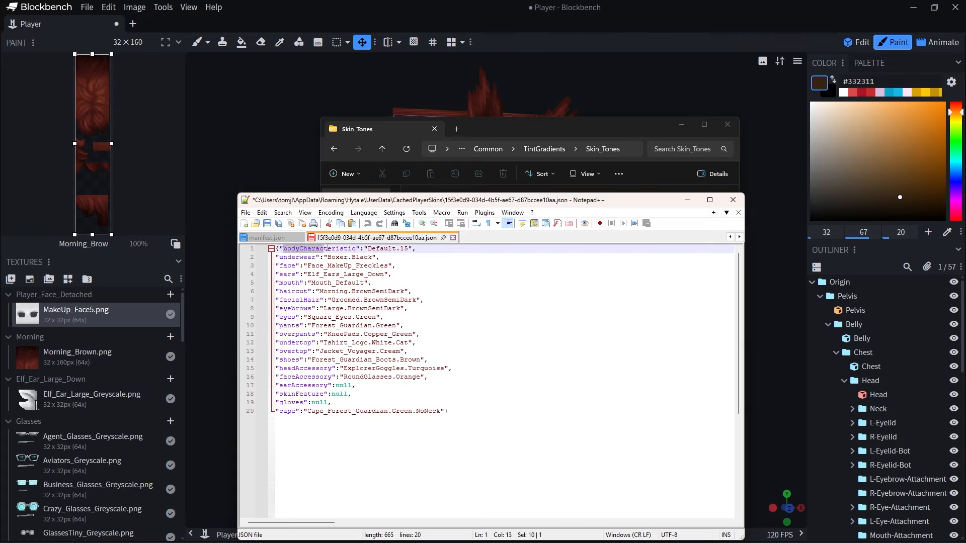
pyautogui.click(403, 249)
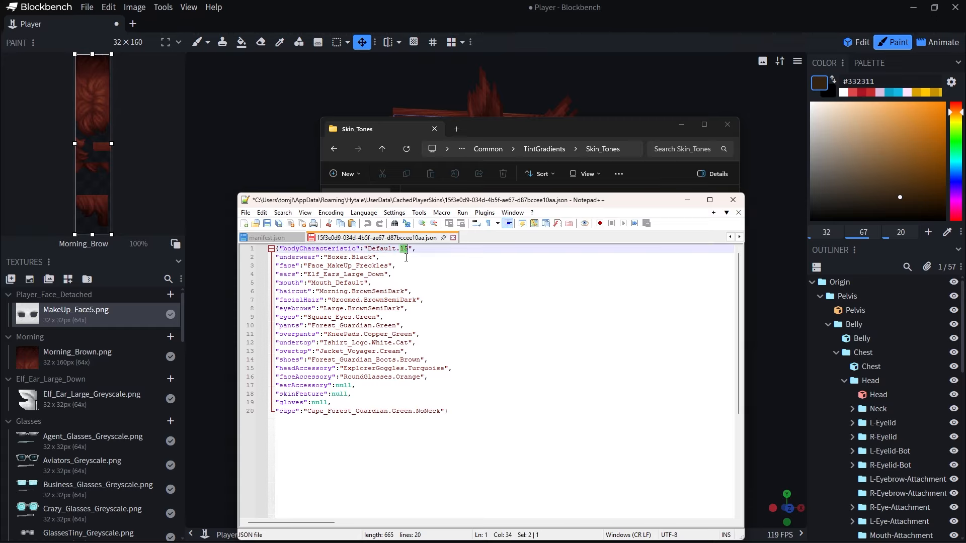
pyautogui.click(410, 250)
pyautogui.keyDown('shift'); pyautogui.click(403, 250); pyautogui.keyUp('shift')
# Return to the Skin_Tones folder, view the gradient image 15.png up close, and close it.
pyautogui.moveTo(508, 135); pyautogui.dragTo(508, 108)
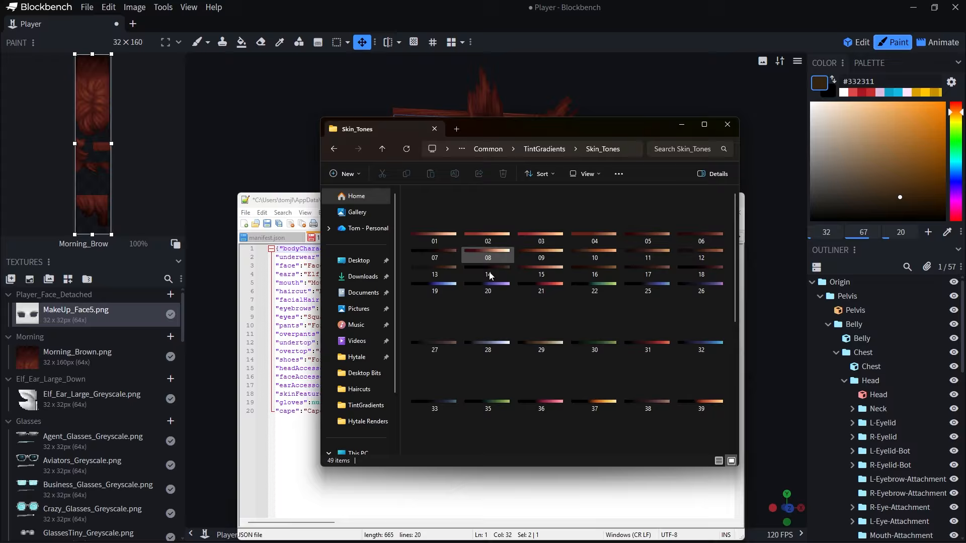
pyautogui.doubleClick(560, 267)
pyautogui.scroll(5, 470, 295)
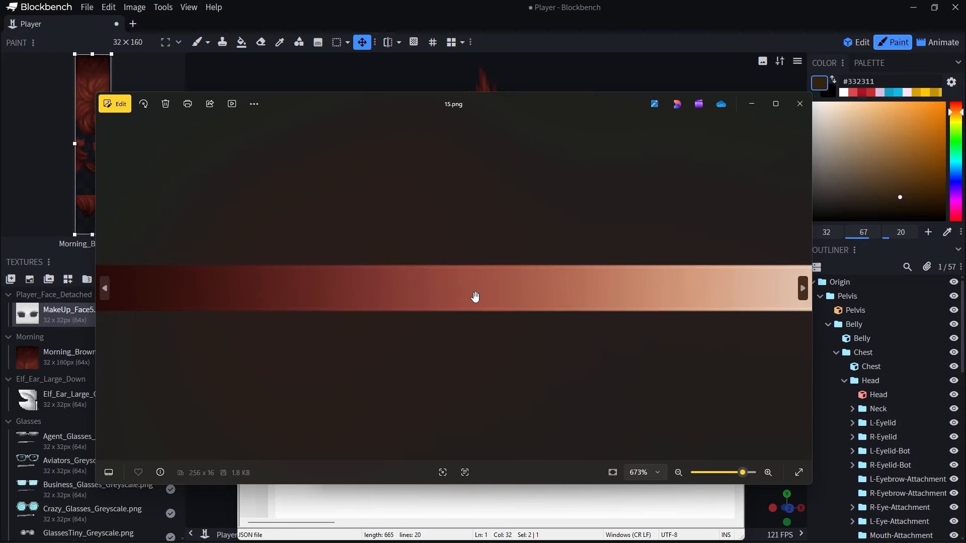
pyautogui.scroll(-2, 473, 293)
pyautogui.scroll(-3, 451, 291)
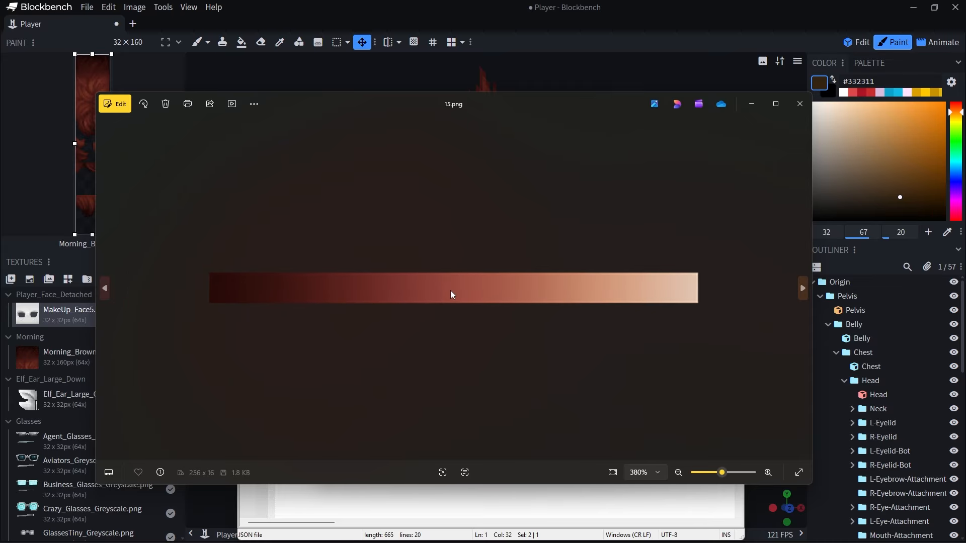
pyautogui.scroll(1, 476, 297)
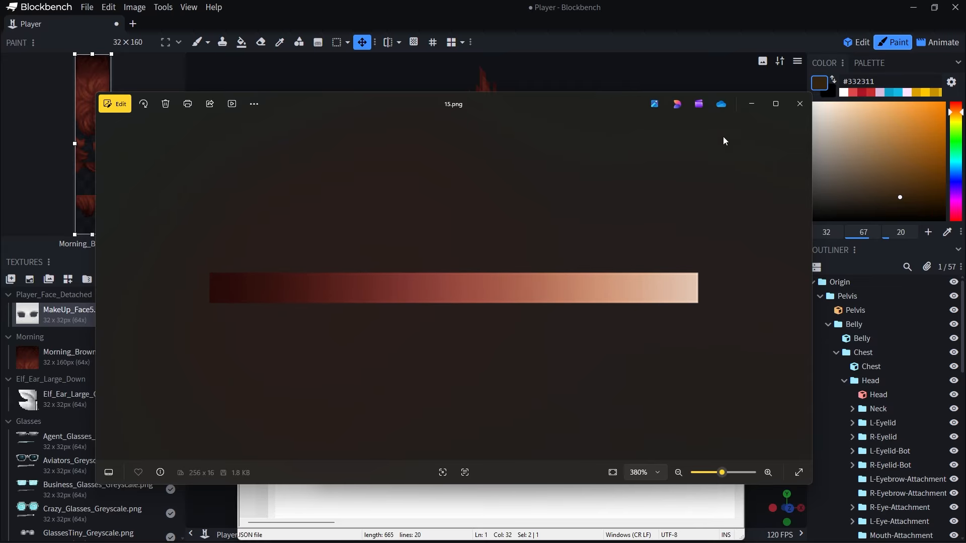
pyautogui.click(800, 104)
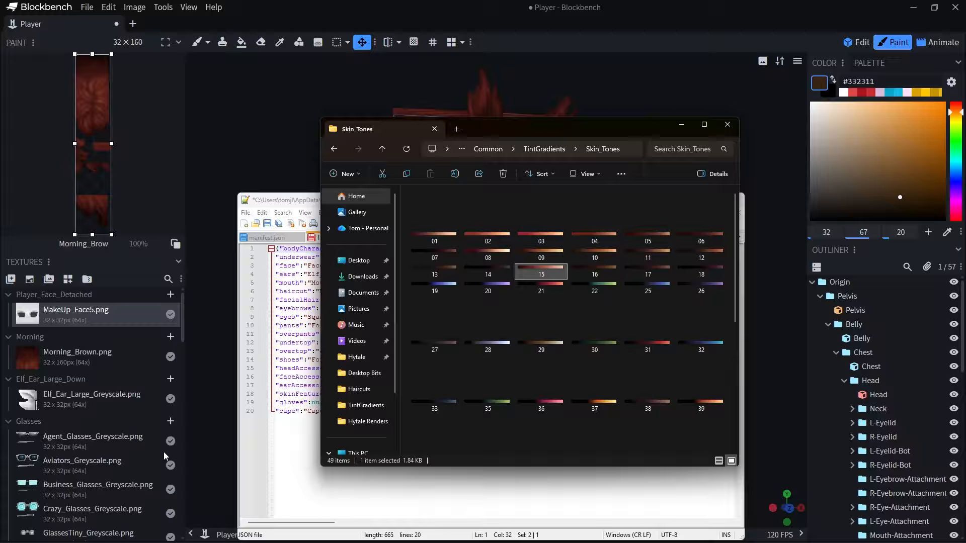
# Open the MakeUp_Face5.png texture from Blockbench for external editing, choosing Photoshop as the image editor.
pyautogui.click(104, 312)
pyautogui.rightClick(91, 310)
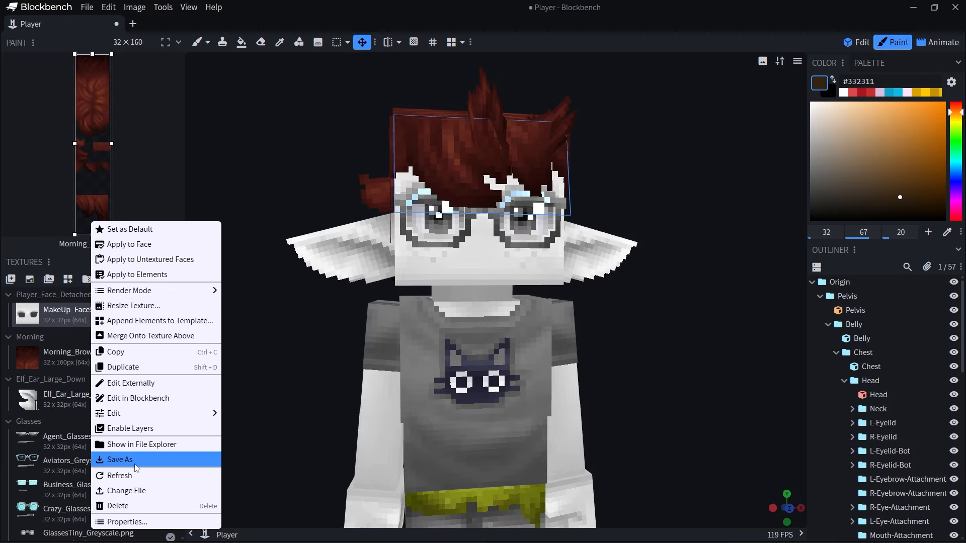
pyautogui.click(131, 383)
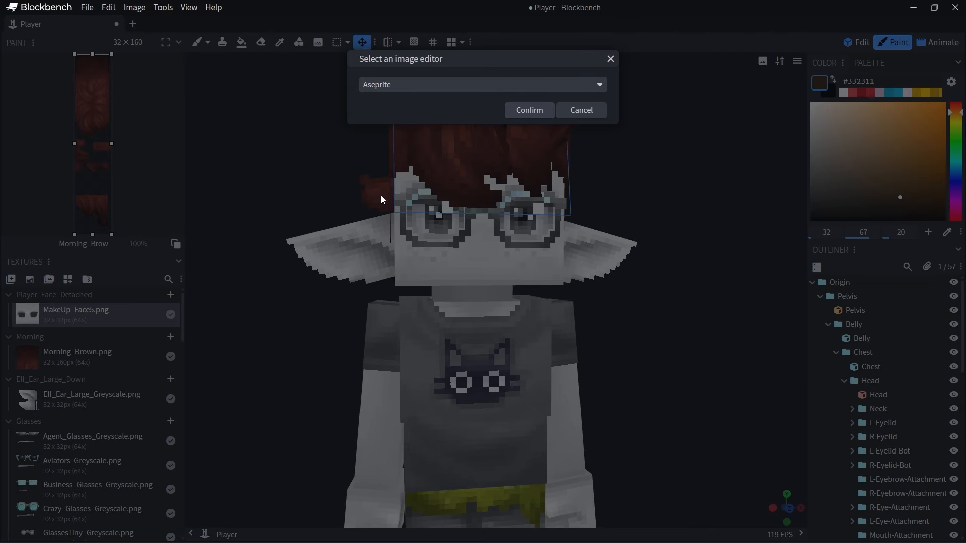
pyautogui.click(499, 85)
pyautogui.click(414, 127)
pyautogui.click(529, 109)
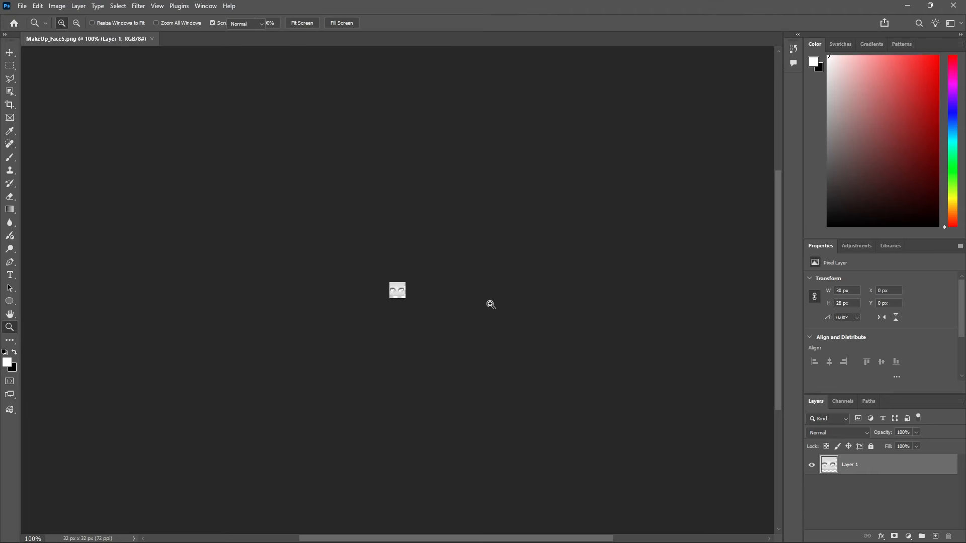
# Add a Gradient Map adjustment over the MakeUp_Face5.png layer and apply the Skin 15 preset from the Hytale Gradients group.
pyautogui.moveTo(399, 290); pyautogui.dragTo(662, 451)
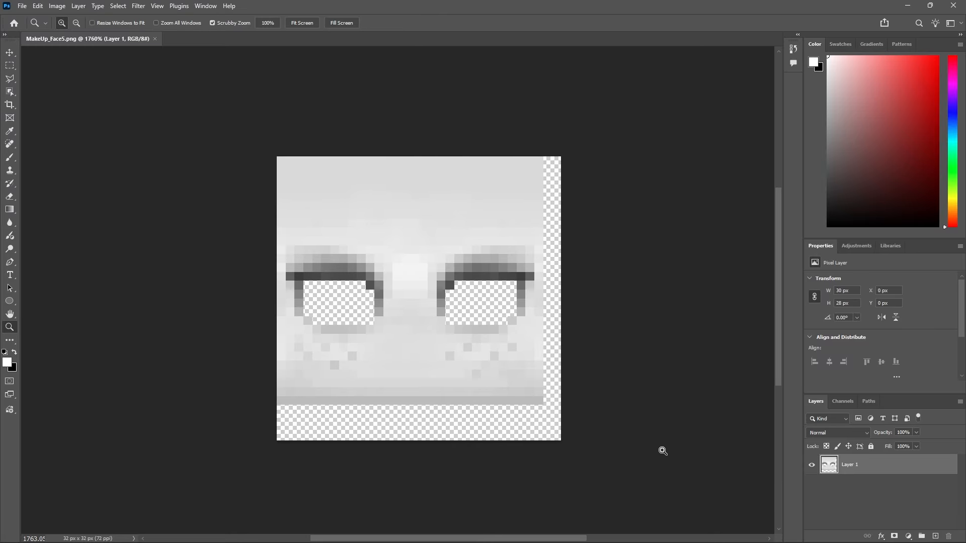
pyautogui.click(908, 536)
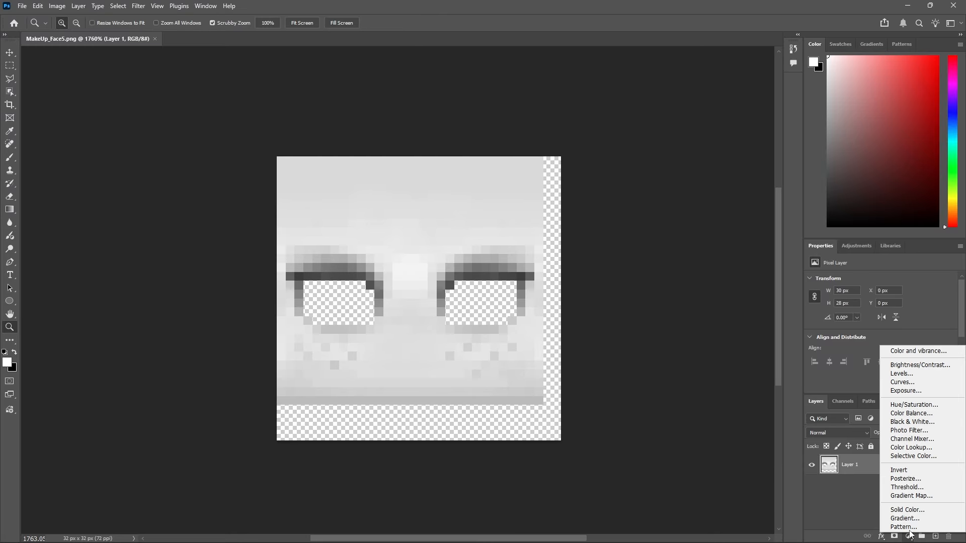
pyautogui.click(916, 502)
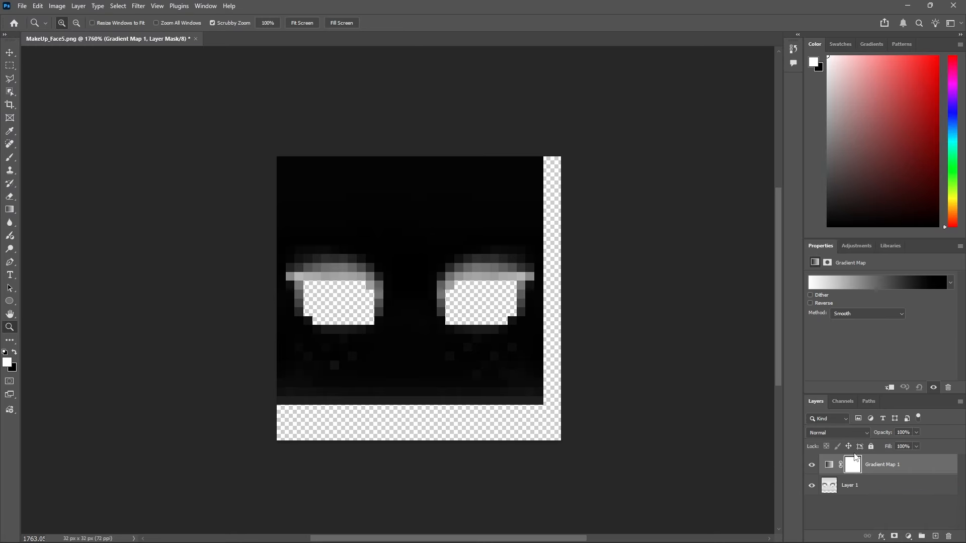
pyautogui.click(852, 284)
pyautogui.click(31, 50)
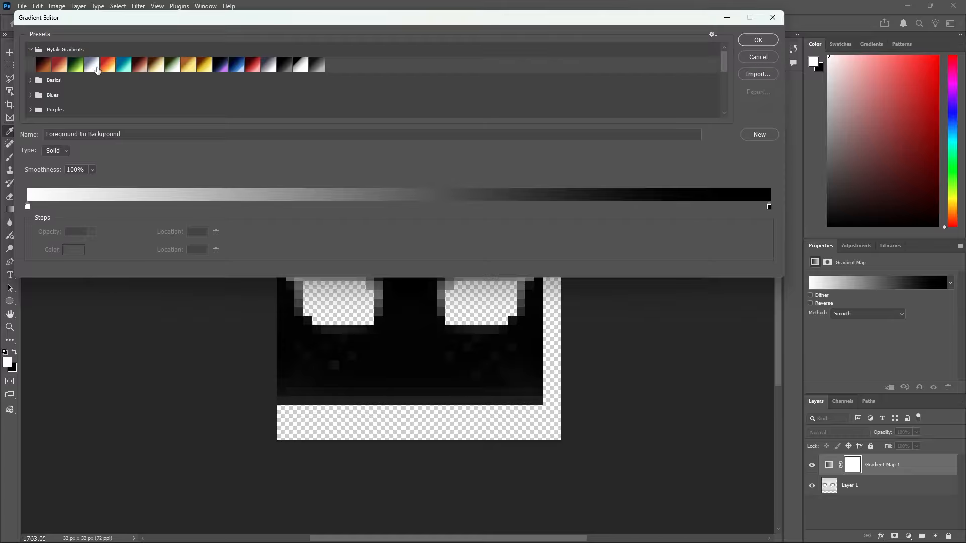
pyautogui.click(139, 66)
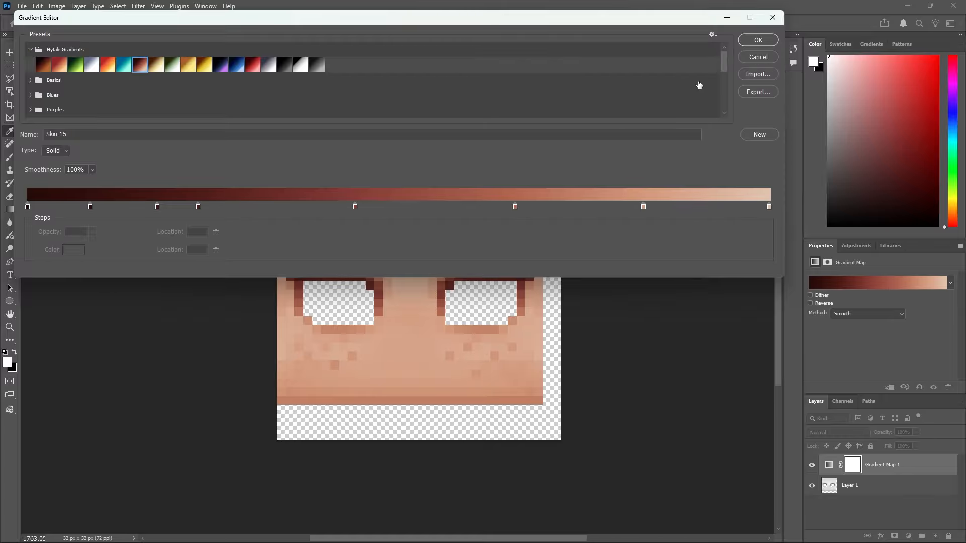
pyautogui.click(758, 40)
# Merge the gradient map with the face layer, save the texture, and switch to Blockbench to check the face on the model.
pyautogui.moveTo(442, 316); pyautogui.dragTo(529, 315)
pyautogui.hotkey('ctrl', 'e')
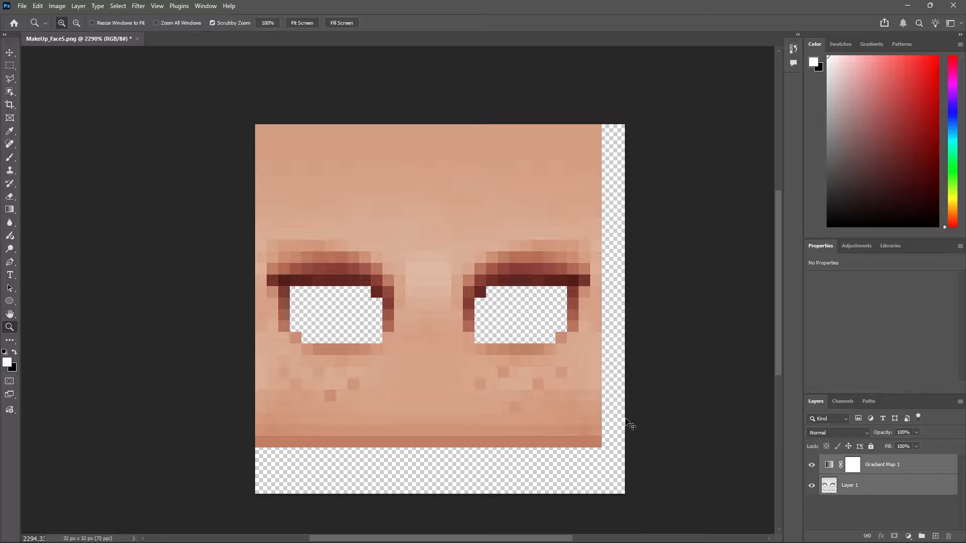
pyautogui.hotkey('ctrl', 's')
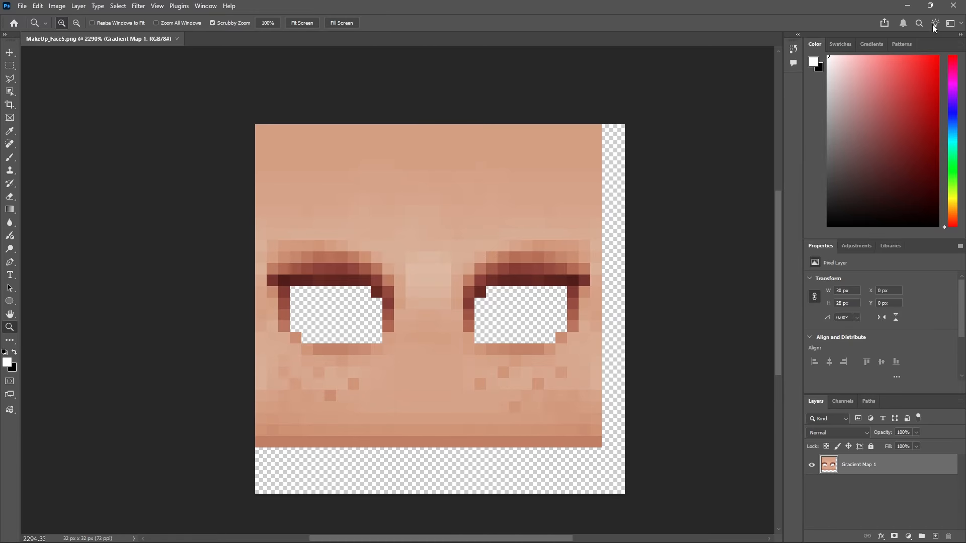
pyautogui.hotkey('alt', 'Tab')
pyautogui.moveTo(648, 323); pyautogui.dragTo(696, 330)
pyautogui.scroll(3, 681, 331)
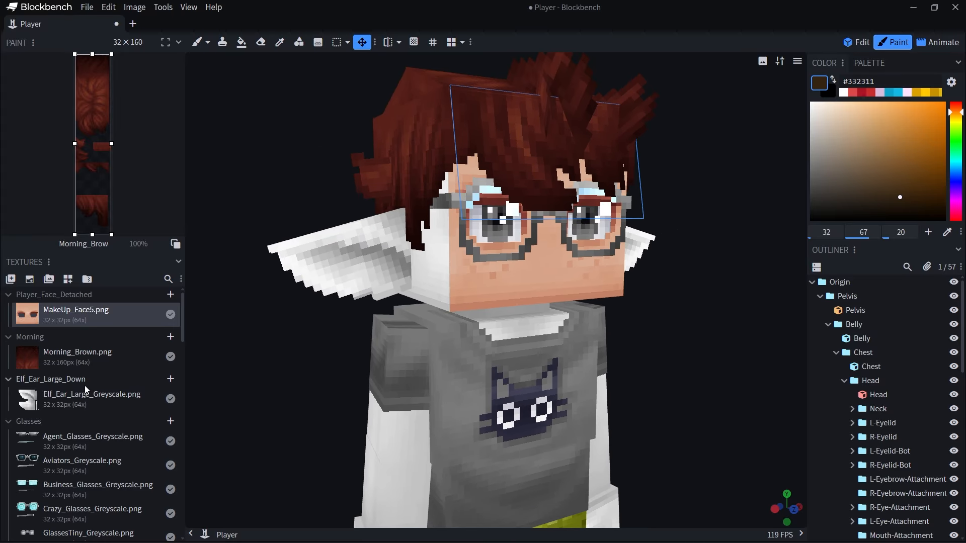
# Open the Elf_Ear_Large_Greyscale.png texture for external editing in Photoshop.
pyautogui.scroll(-1, 84, 386)
pyautogui.click(79, 354)
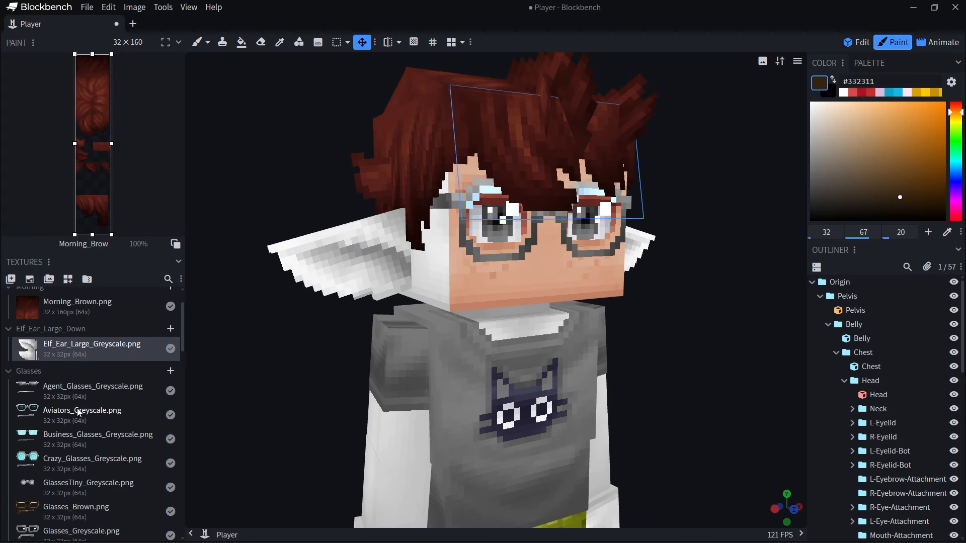
pyautogui.rightClick(80, 346)
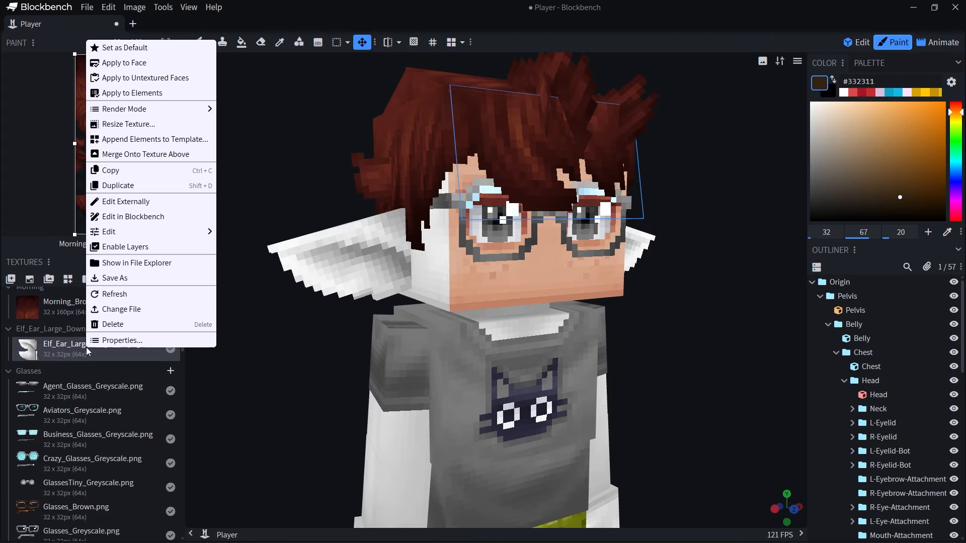
pyautogui.click(57, 349)
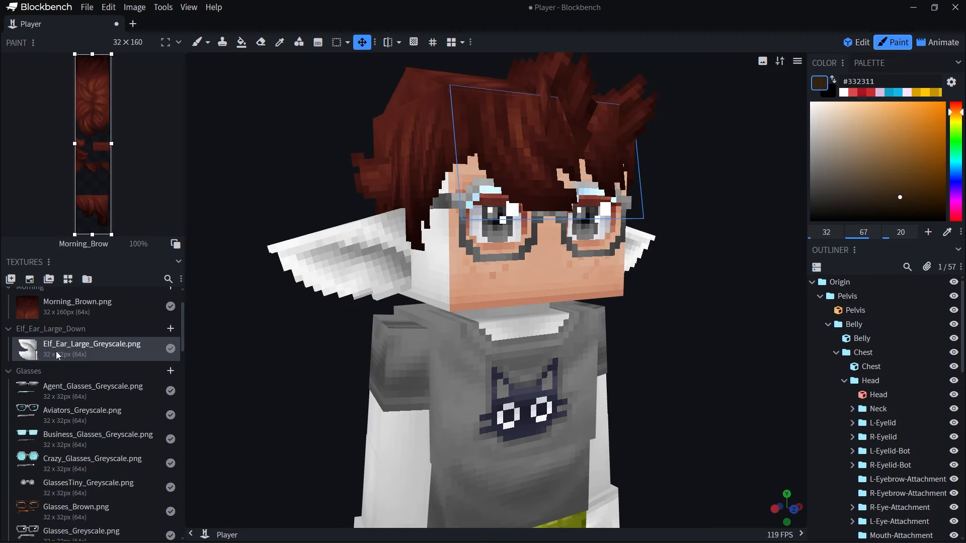
pyautogui.rightClick(88, 351)
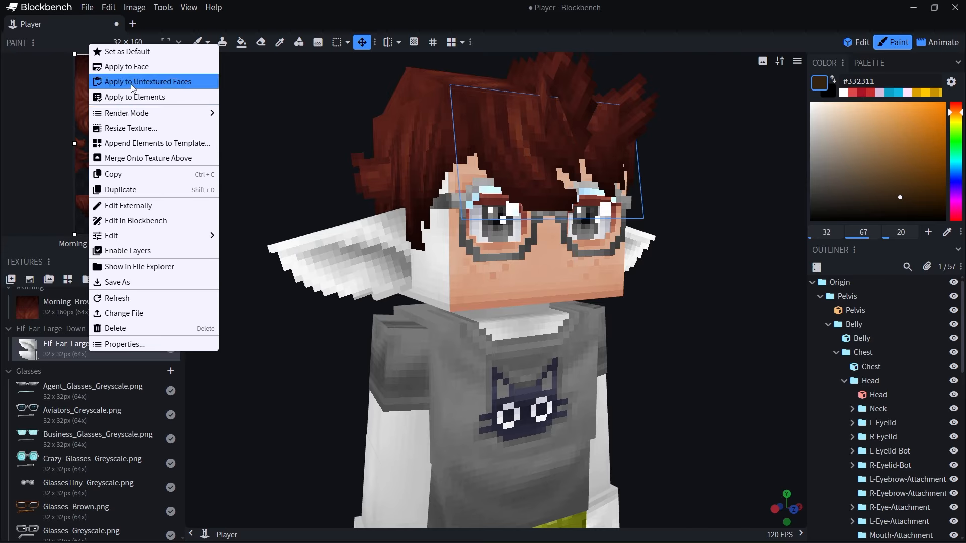
pyautogui.click(447, 162)
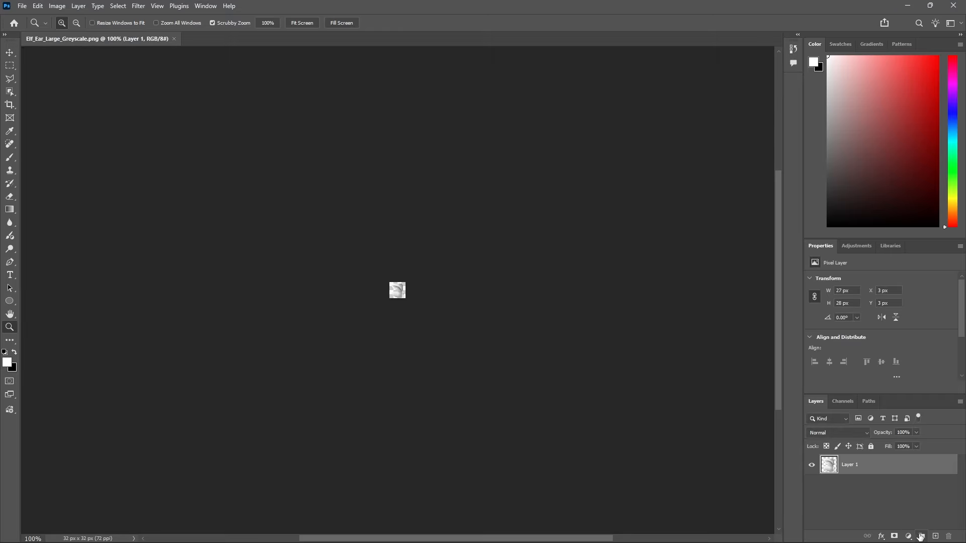
# Add a Gradient Map adjustment over the elf ear texture and apply the Skin 15 preset from the Hytale Gradients group.
pyautogui.click(907, 537)
pyautogui.click(913, 501)
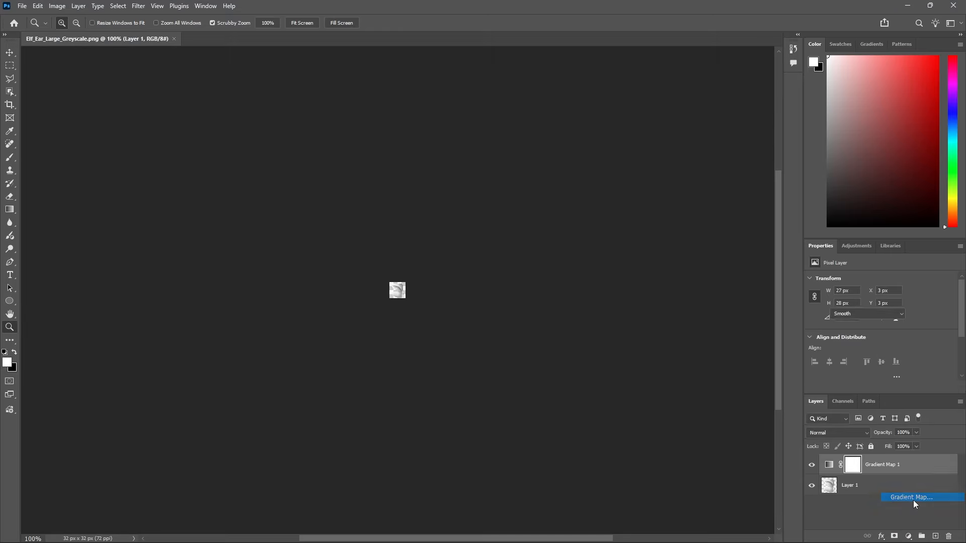
pyautogui.click(843, 285)
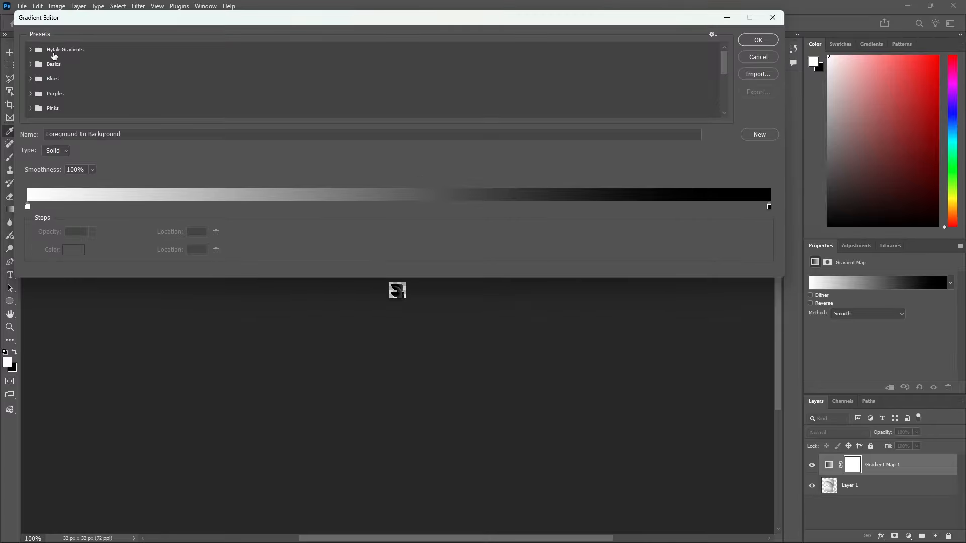
pyautogui.click(30, 50)
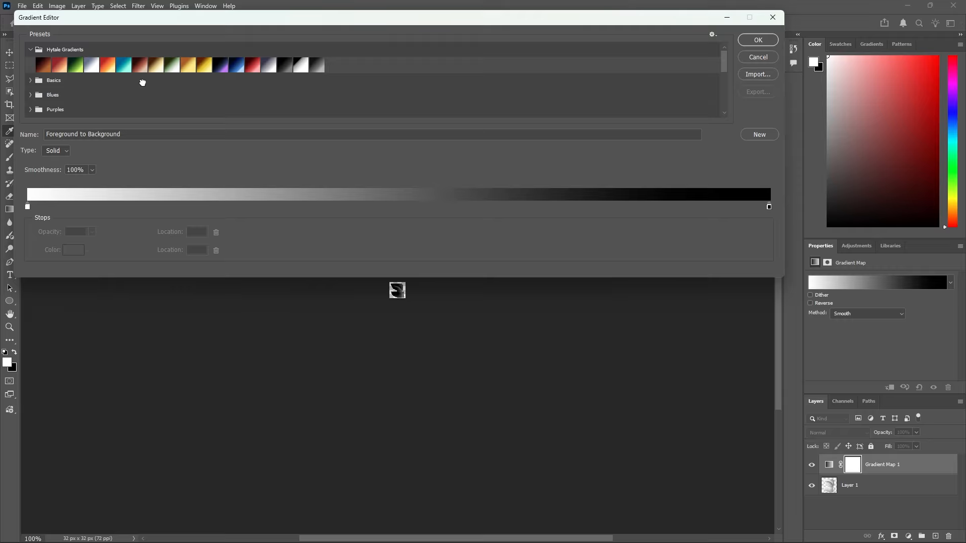
pyautogui.click(140, 65)
pyautogui.click(755, 40)
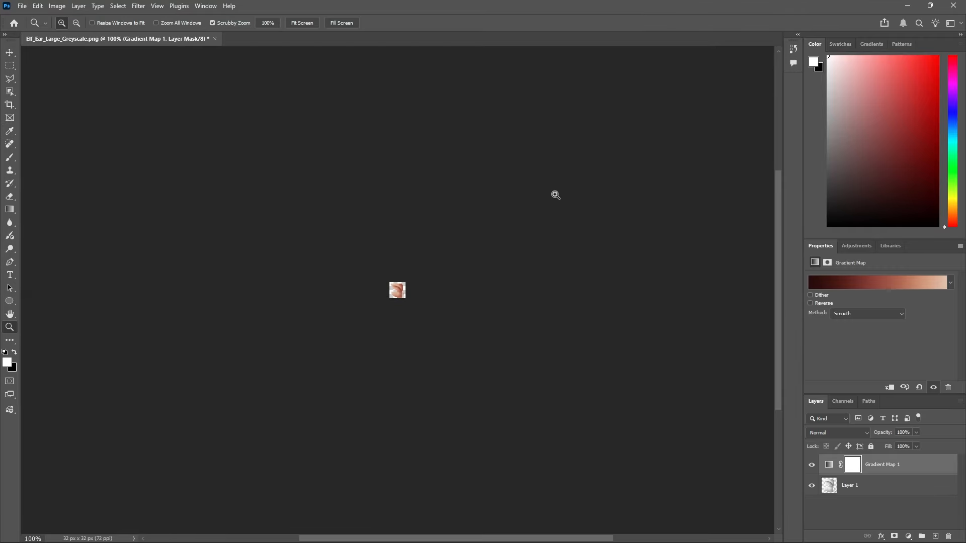
# Merge the gradient map with the elf ear layer, save the texture, and return to Blockbench to inspect the ears and body.
pyautogui.hotkey('ctrl', '0')
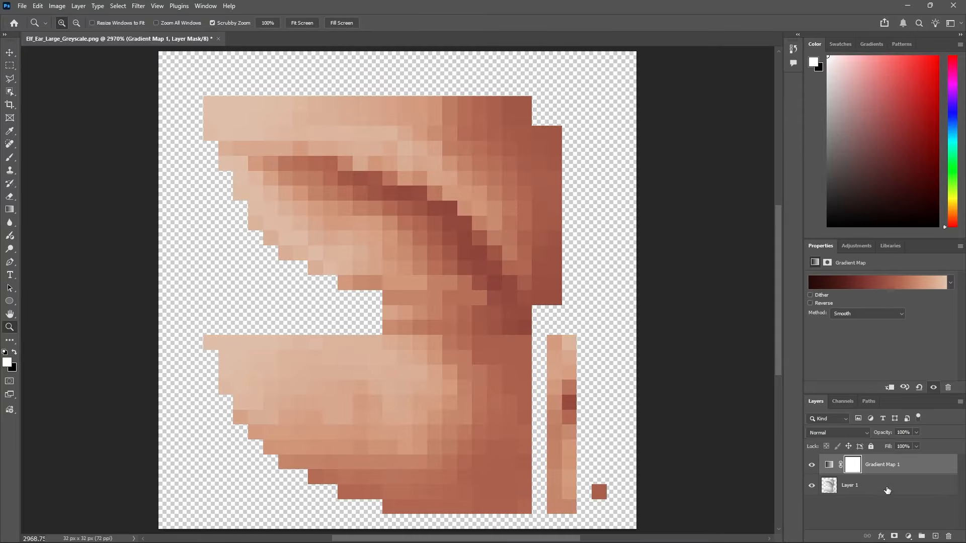
pyautogui.keyDown('shift'); pyautogui.click(887, 490); pyautogui.keyUp('shift')
pyautogui.hotkey('ctrl', 'e')
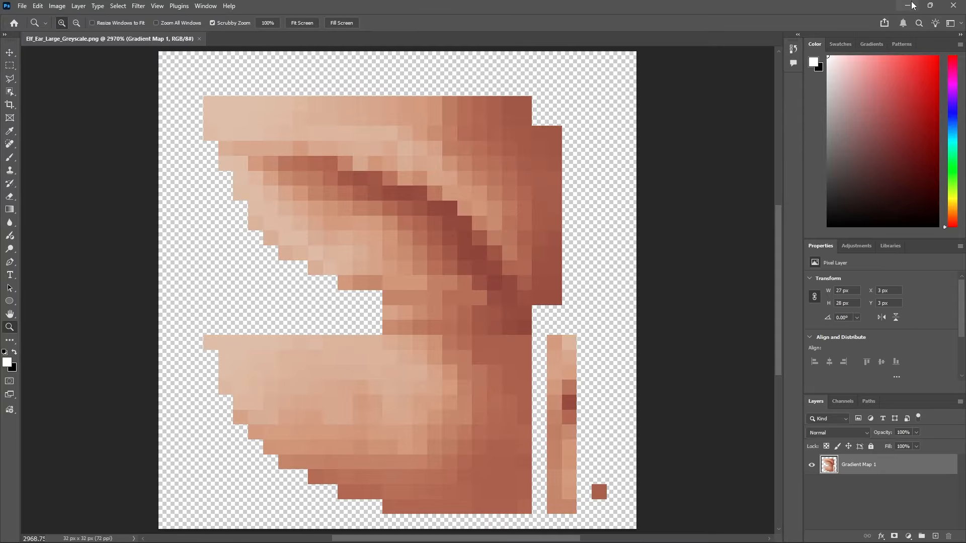
pyautogui.click(949, 6)
pyautogui.scroll(2, 594, 271)
pyautogui.moveTo(694, 342); pyautogui.dragTo(710, 367)
pyautogui.scroll(-6, 634, 345)
pyautogui.scroll(4, 657, 345)
pyautogui.scroll(-4, 710, 367)
pyautogui.moveTo(682, 392); pyautogui.dragTo(674, 300, button='right')
pyautogui.scroll(4, 669, 302)
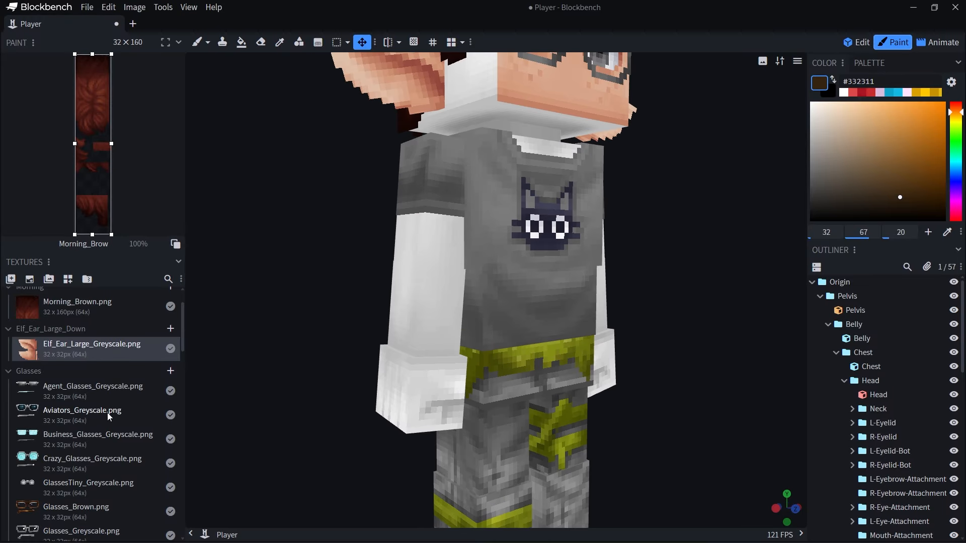
# Try the Player_Muscular_Greyscale.png texture on the player's body and inspect the arms, hands and legs.
pyautogui.scroll(-12, 108, 409)
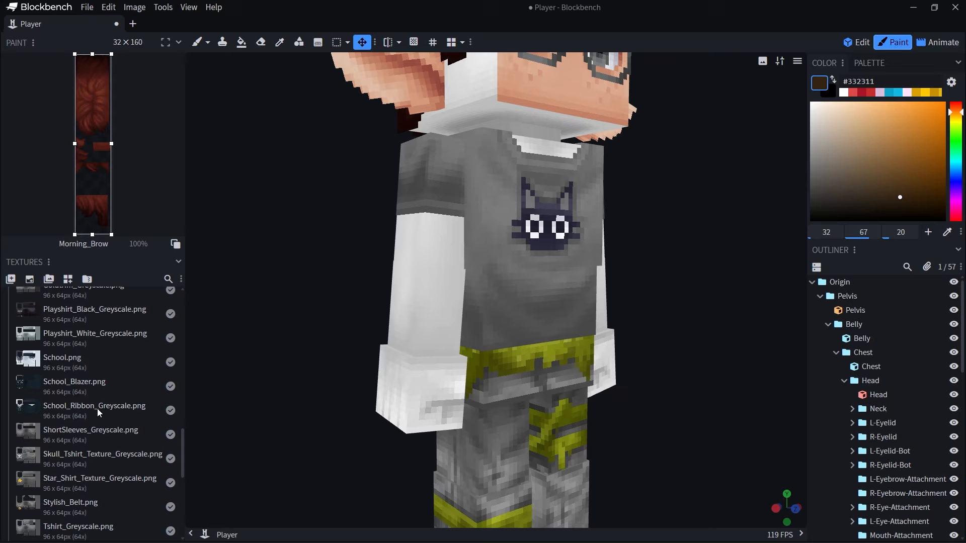
pyautogui.scroll(-5, 97, 409)
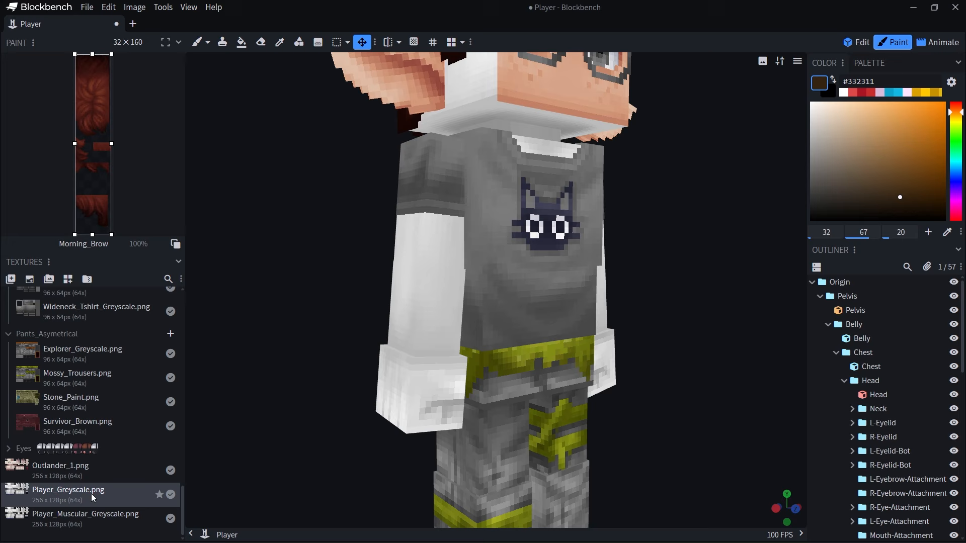
pyautogui.click(79, 519)
pyautogui.scroll(-3, 372, 446)
pyautogui.scroll(-4, 303, 421)
pyautogui.moveTo(373, 447); pyautogui.dragTo(453, 470)
pyautogui.scroll(6, 517, 449)
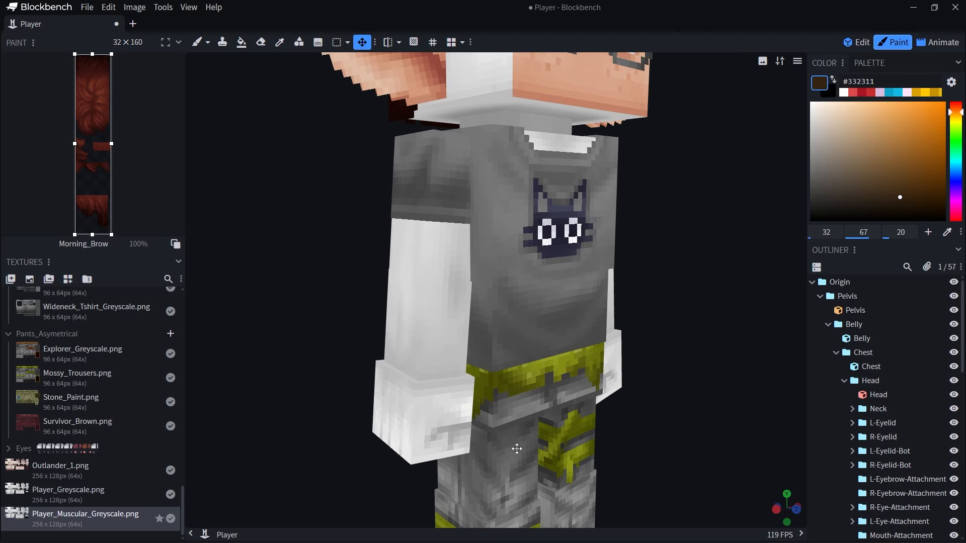
pyautogui.moveTo(597, 407); pyautogui.dragTo(544, 438)
pyautogui.scroll(-3, 543, 438)
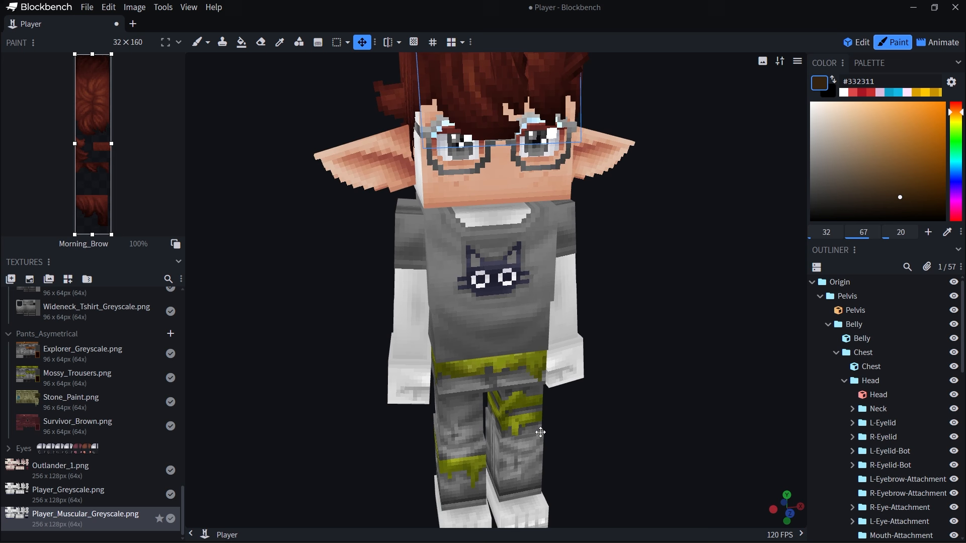
# Switch the body back to the Player_Greyscale.png texture and bring up the actions available for it.
pyautogui.click(86, 496)
pyautogui.rightClick(65, 493)
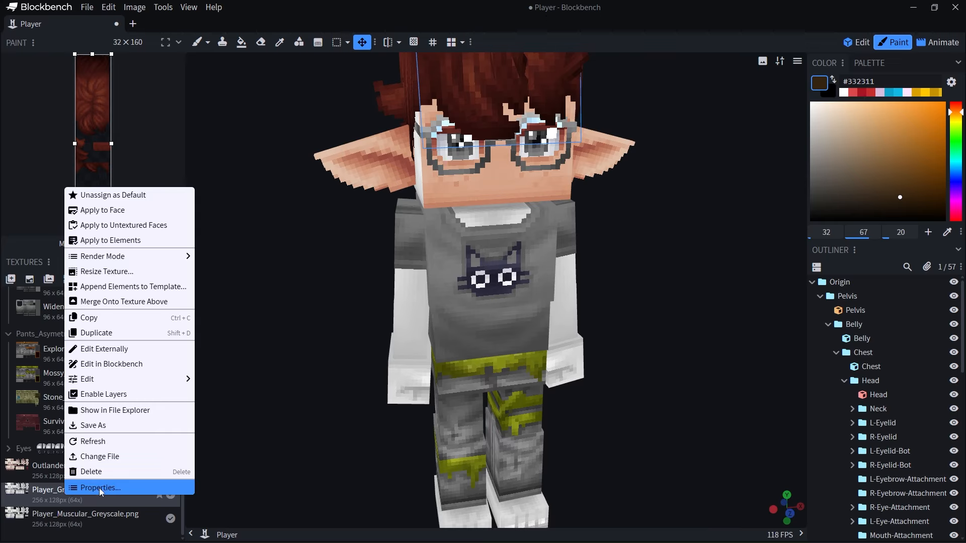
pyautogui.click(37, 497)
pyautogui.rightClick(75, 497)
pyautogui.moveTo(147, 265)
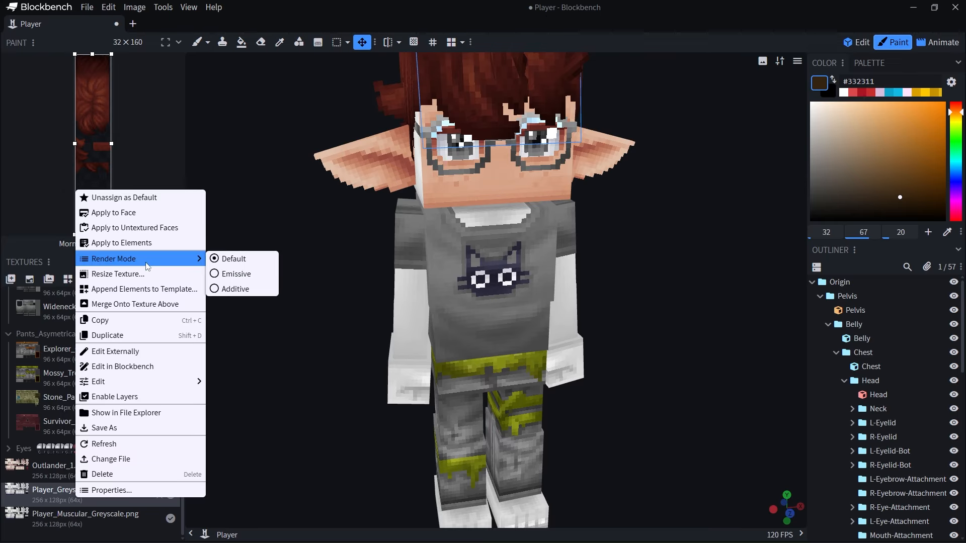